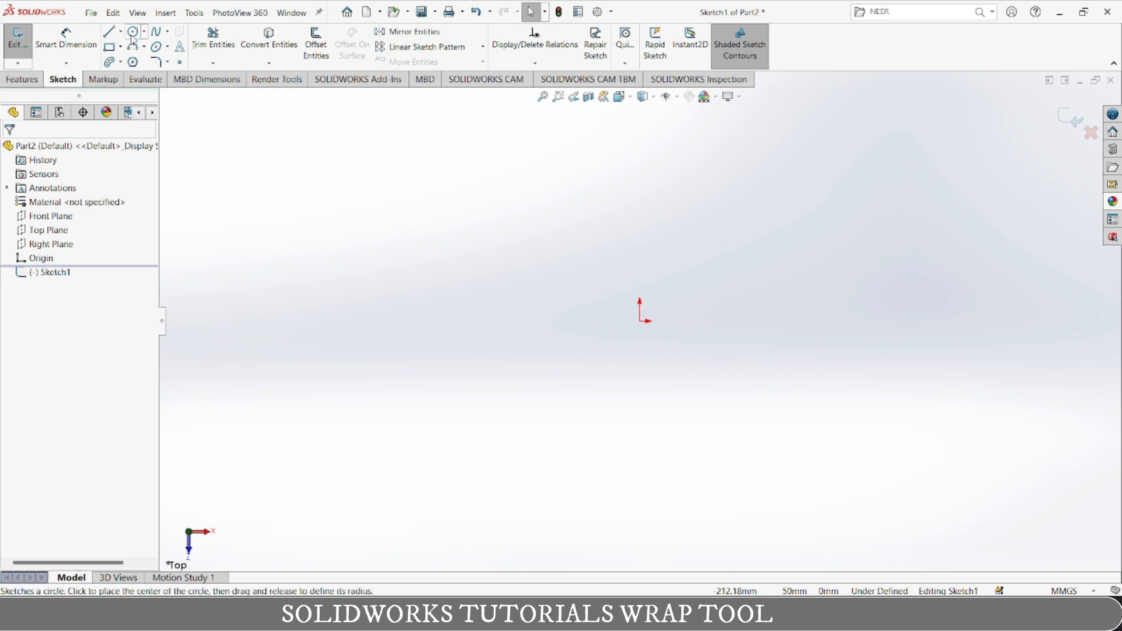
Sketch a circle about 87 mm in diameter centred on the origin.
click(640, 320)
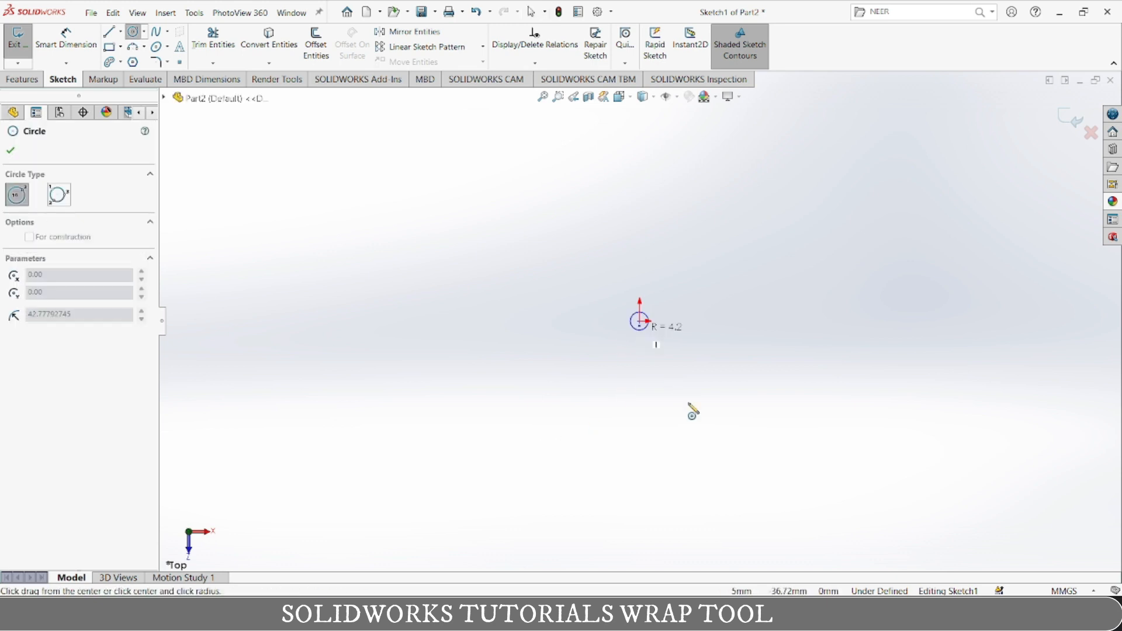
click(704, 391)
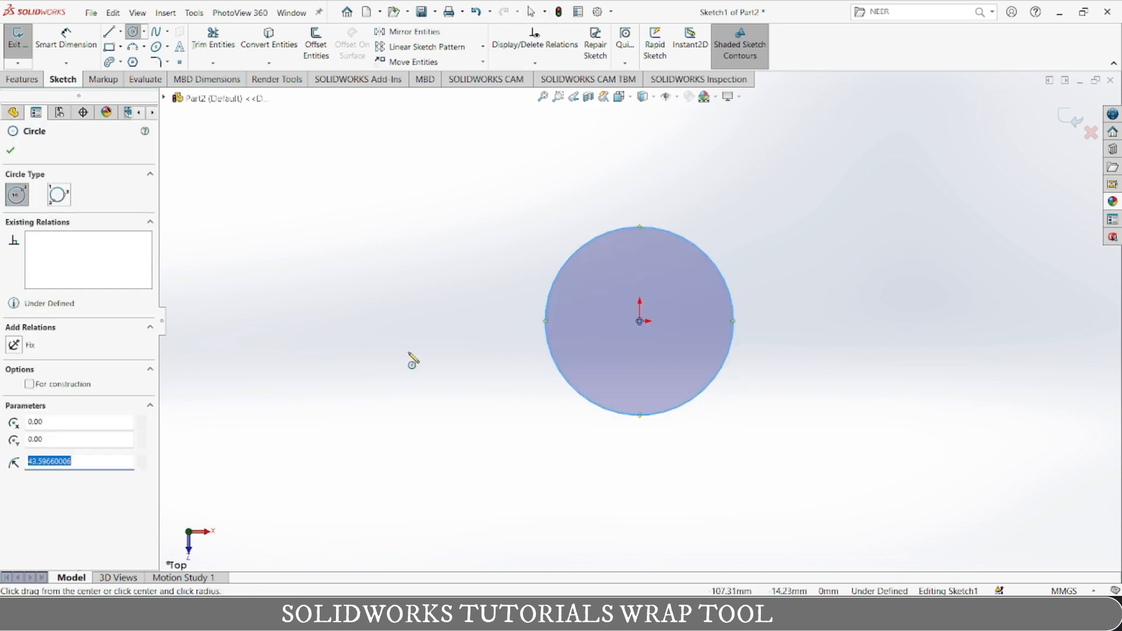
click(11, 151)
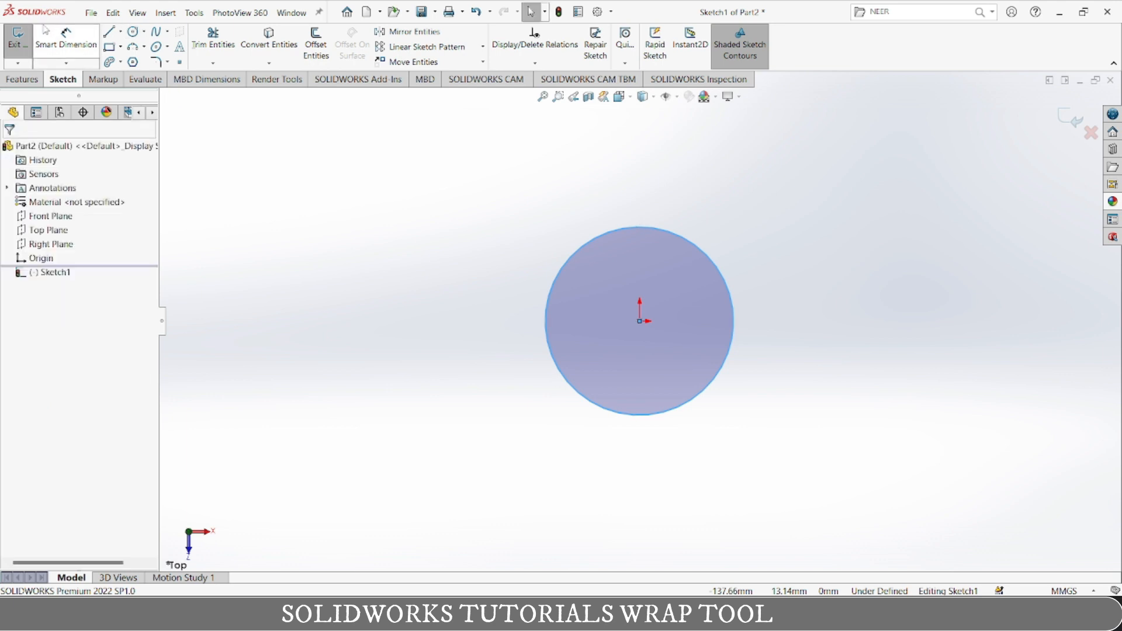
Dimension the circle's diameter and set it to 80 mm.
click(80, 51)
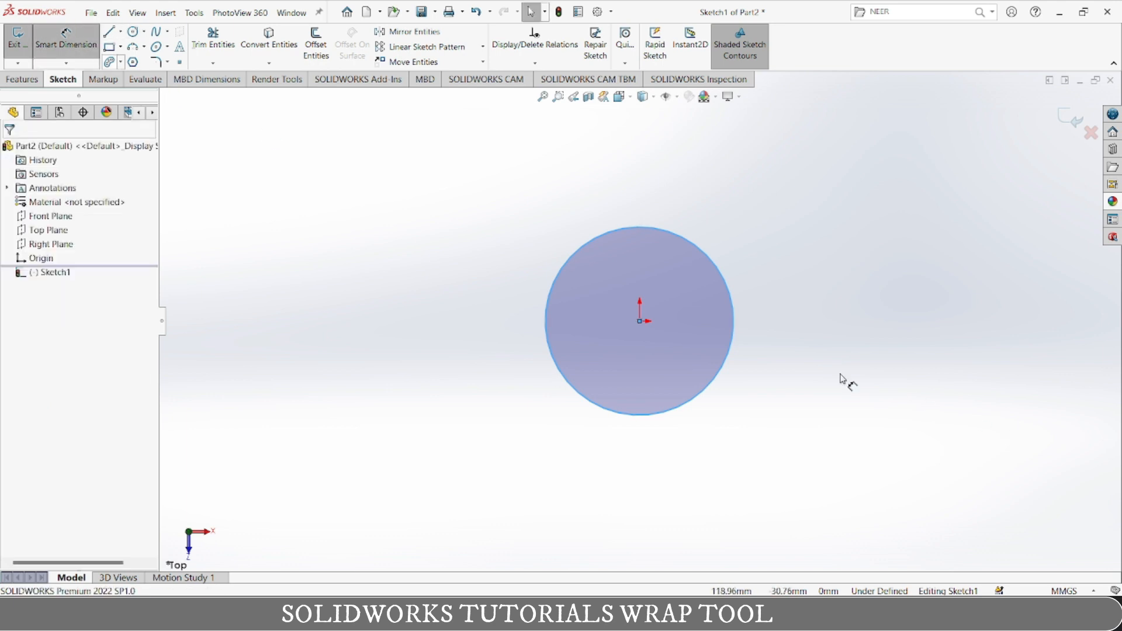
click(730, 304)
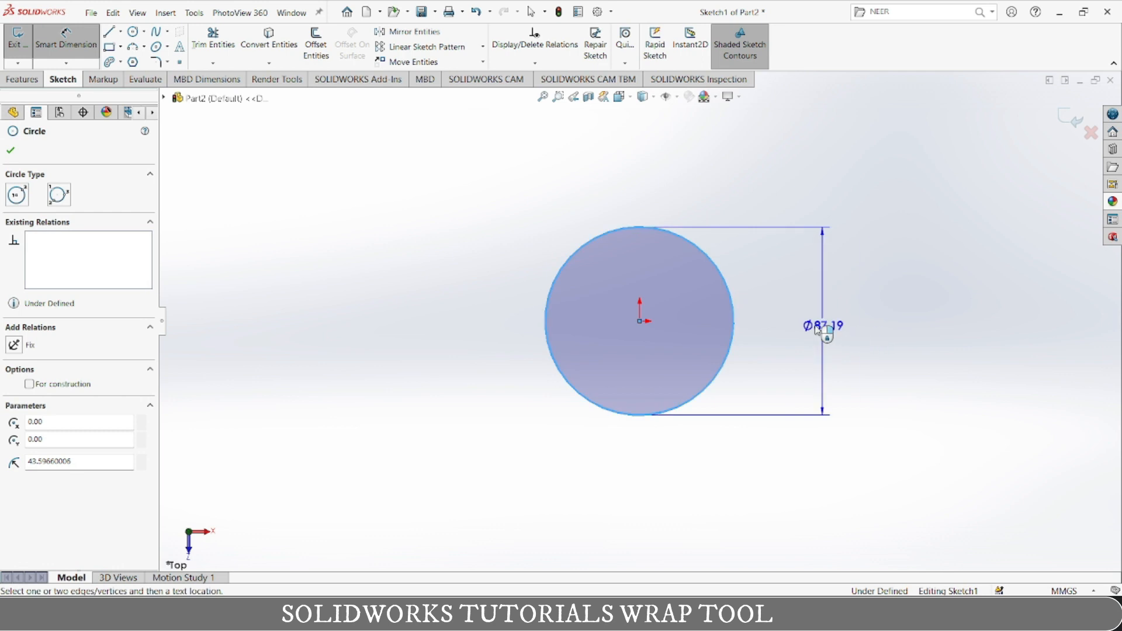
click(826, 363)
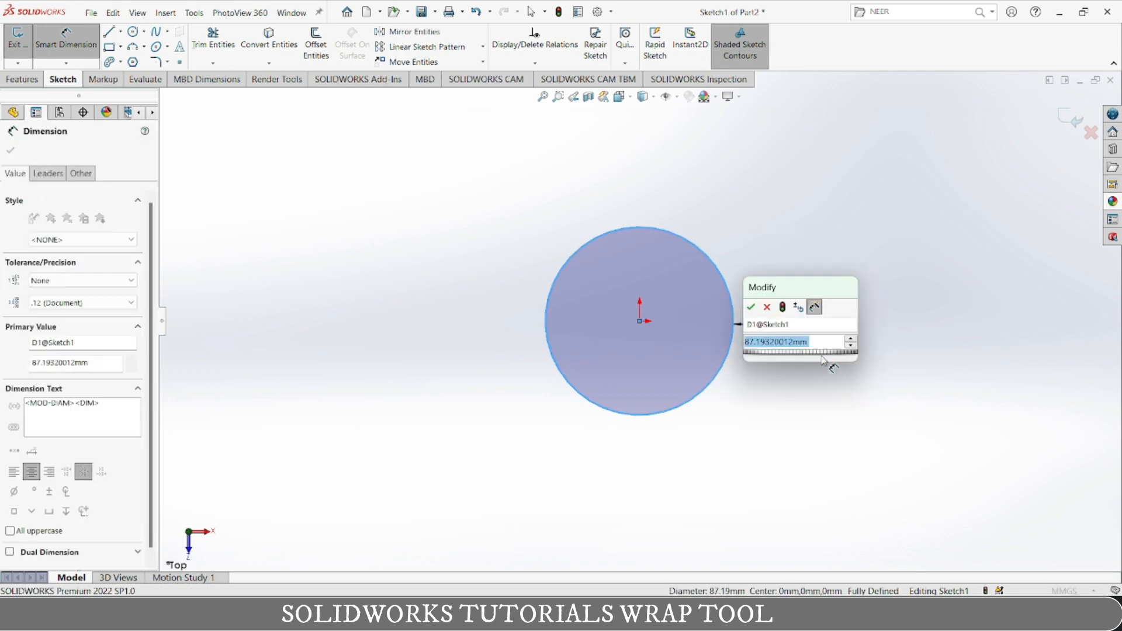
text(80)
key(Return)
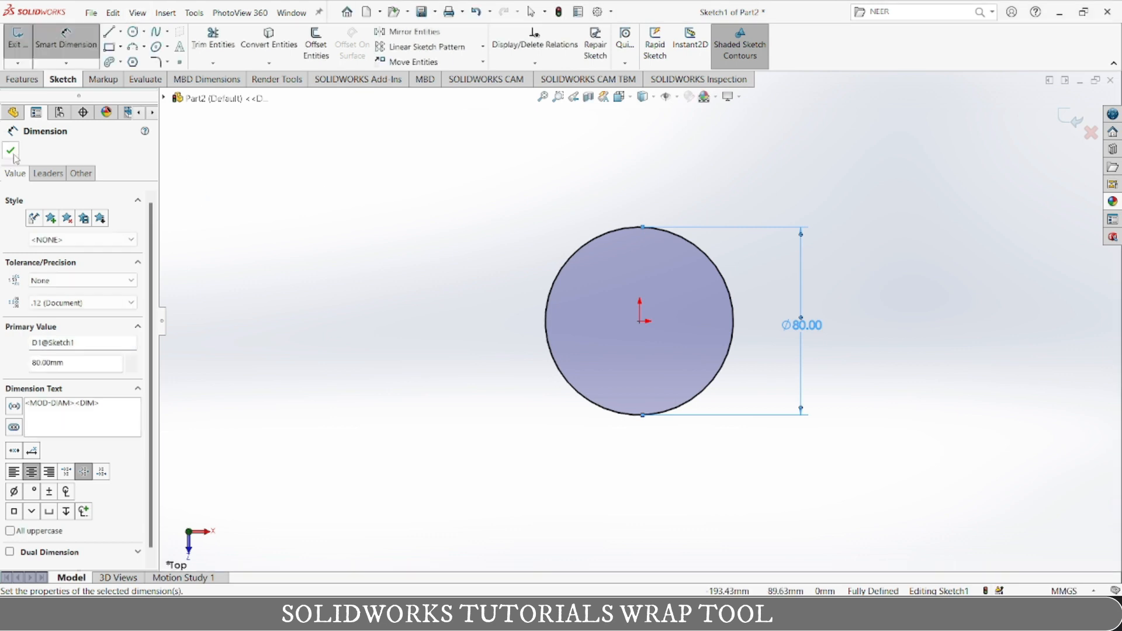
click(11, 151)
Extrude the circle as a blind boss 60 mm deep to form a cylinder.
click(21, 80)
click(24, 44)
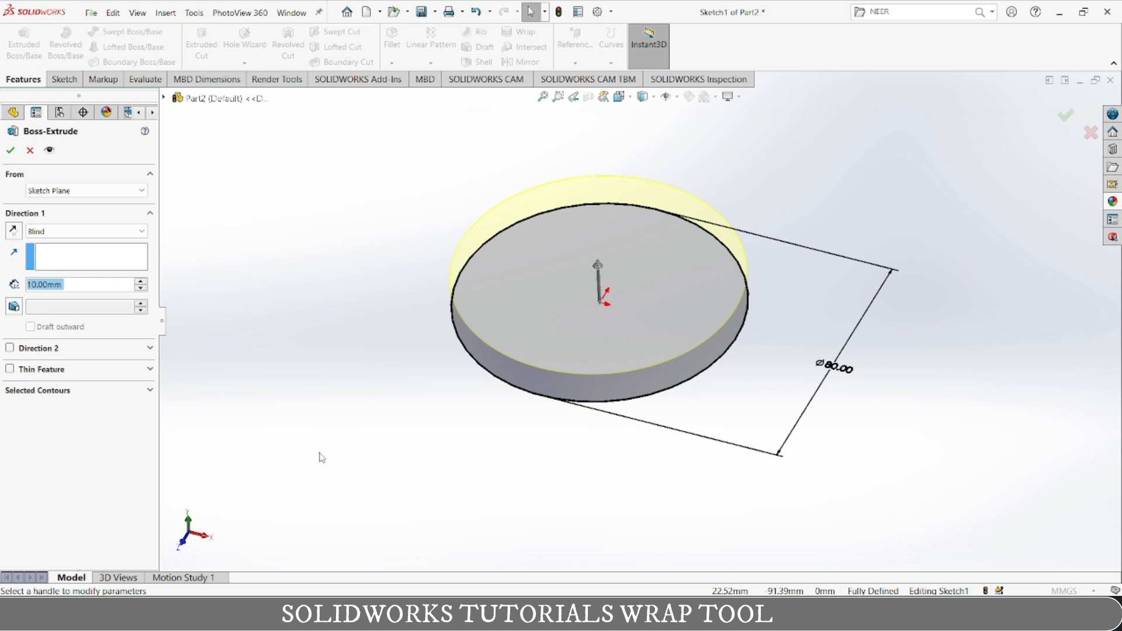
text(60)
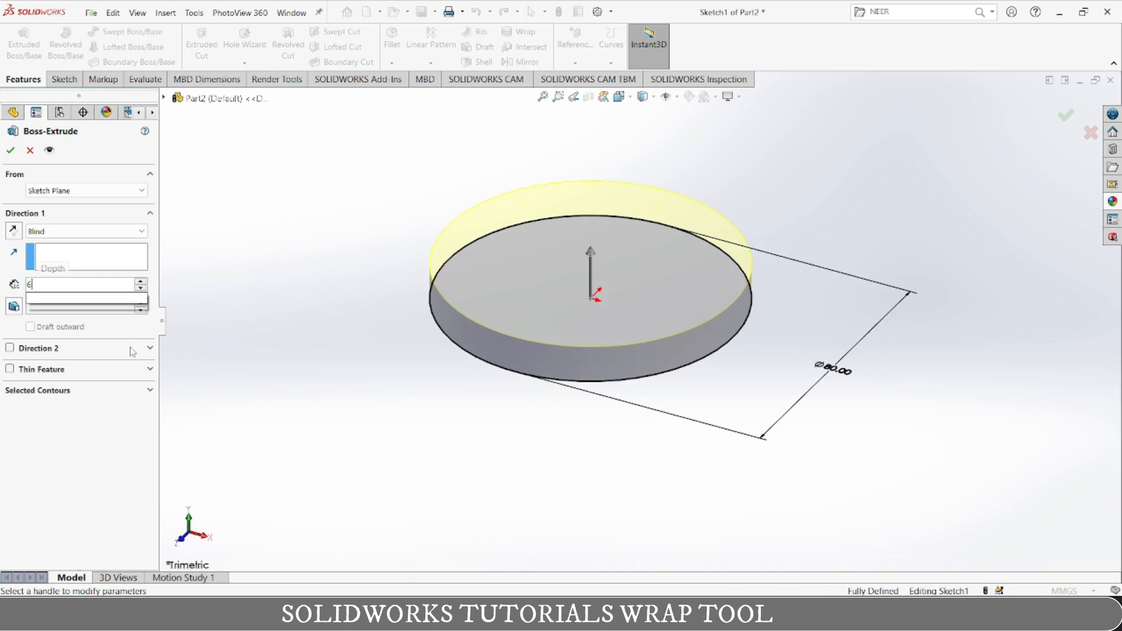
key(Return)
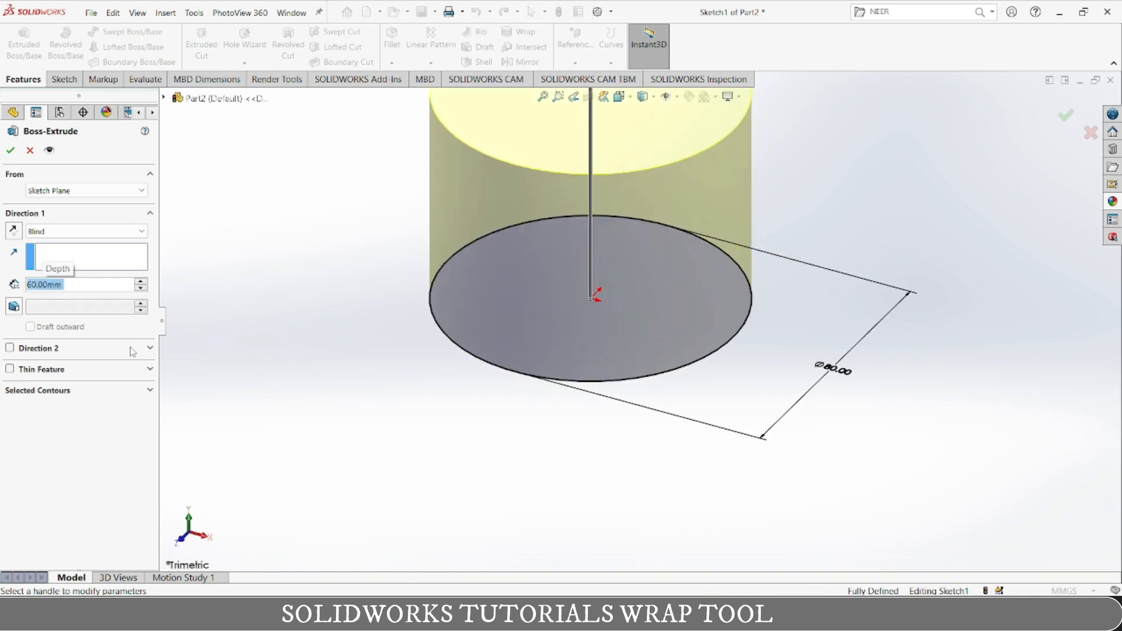
click(11, 150)
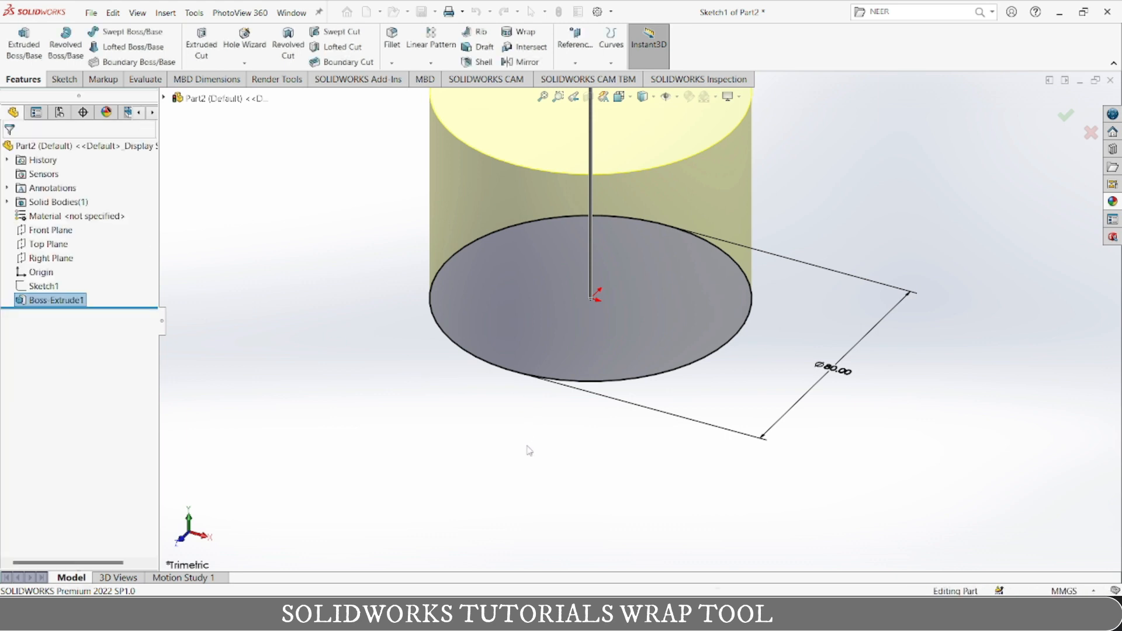
click(528, 452)
Create a reference plane perpendicular to the Front Plane and tangent to the cylinder's curved face.
scroll(598, 438, up, 4)
middle_drag(598, 438, 649, 333)
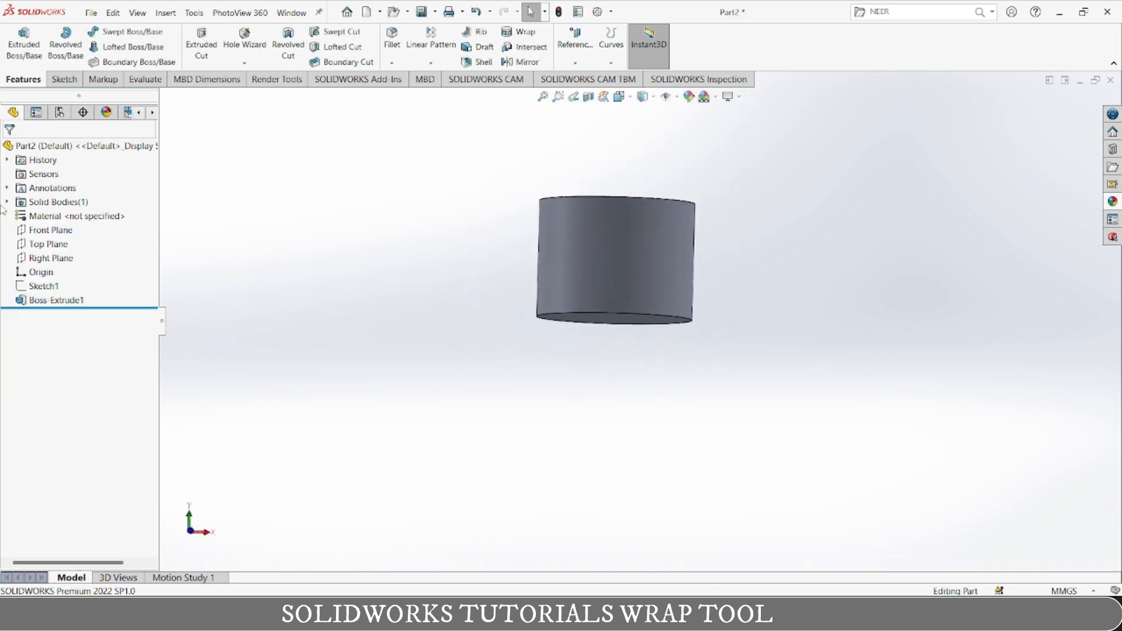
click(51, 230)
click(575, 53)
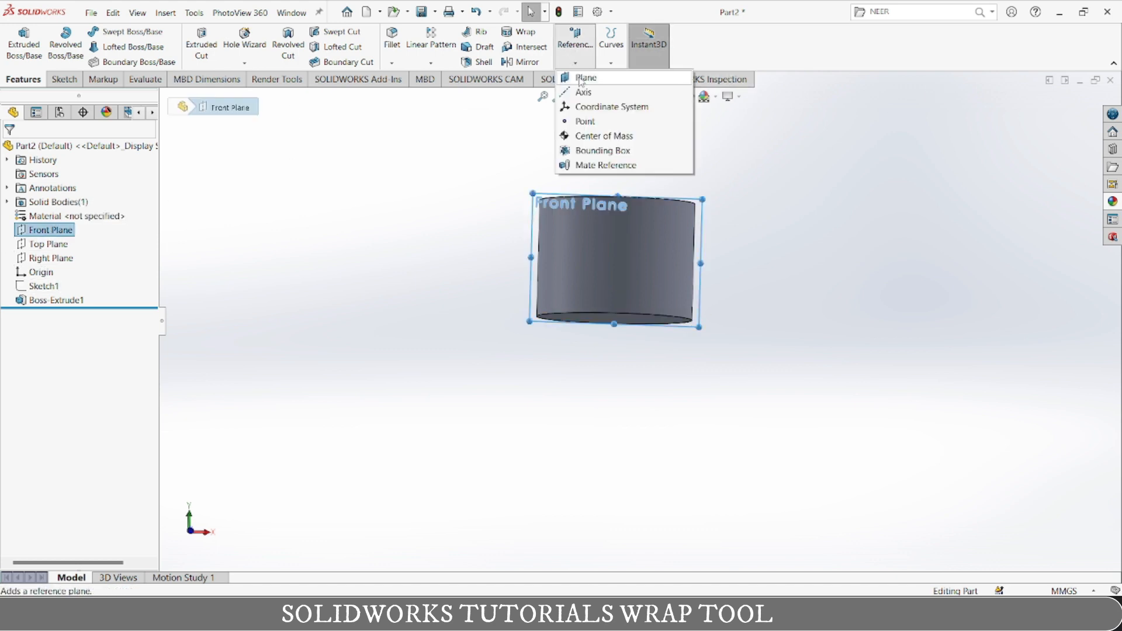
click(581, 78)
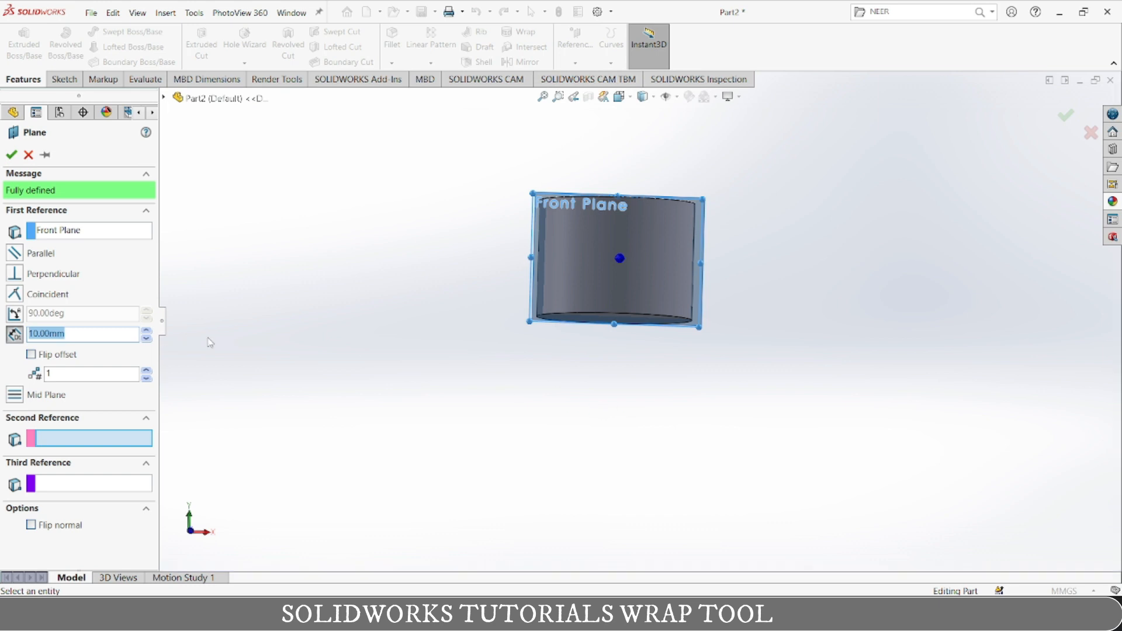
middle_drag(578, 319, 540, 405)
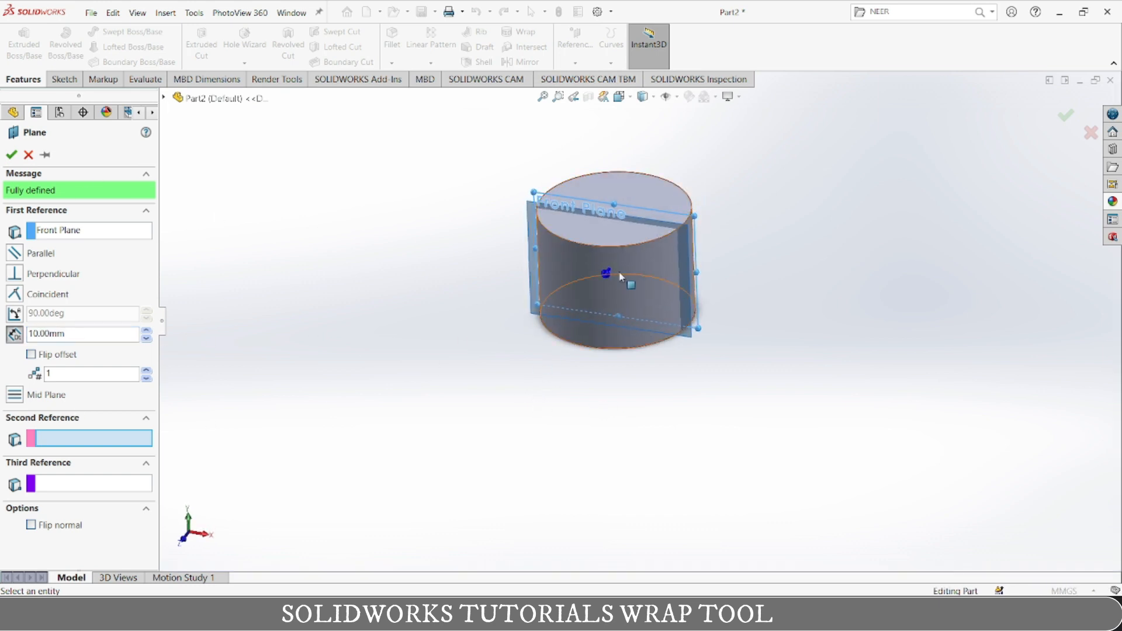
click(585, 265)
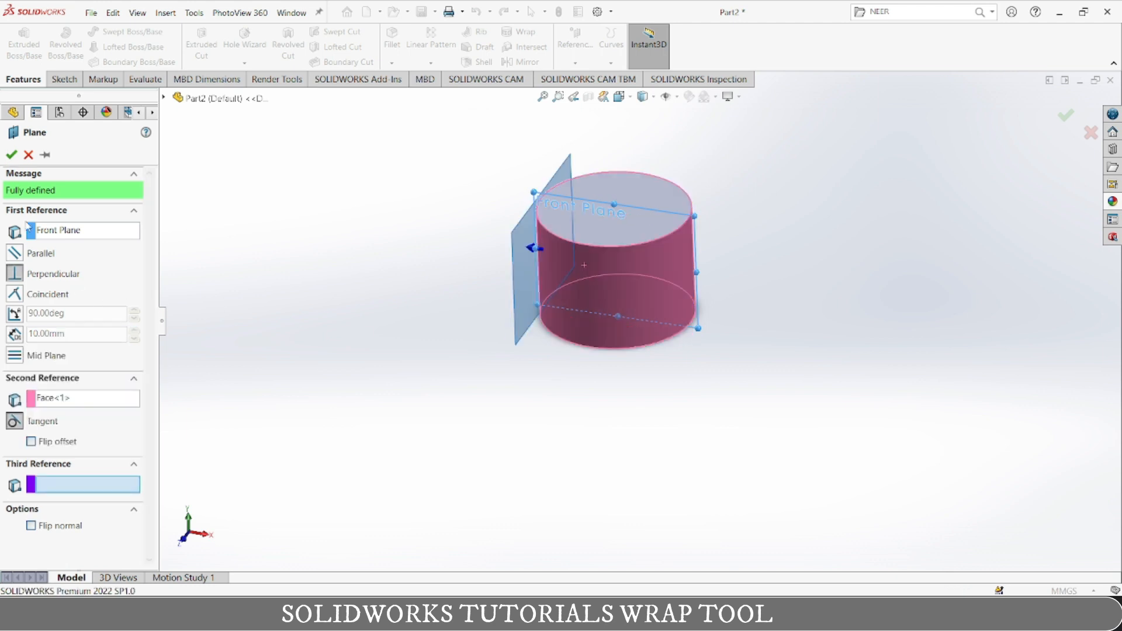
click(11, 154)
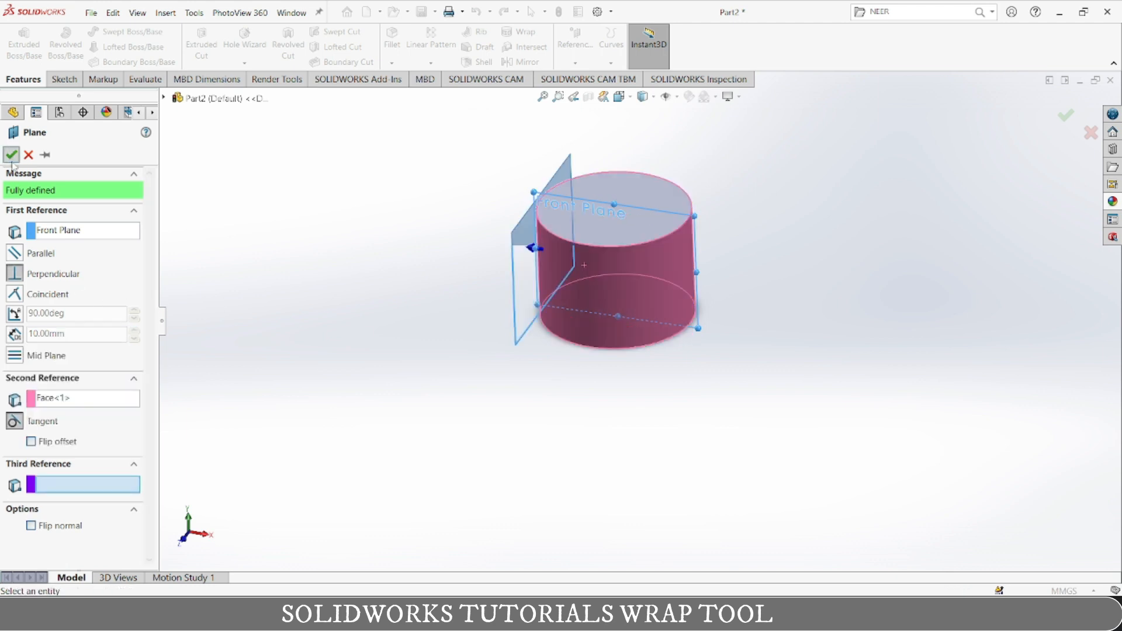
Open a new sketch on the plane tangent to the cylinder.
click(517, 277)
right_click(517, 278)
click(544, 260)
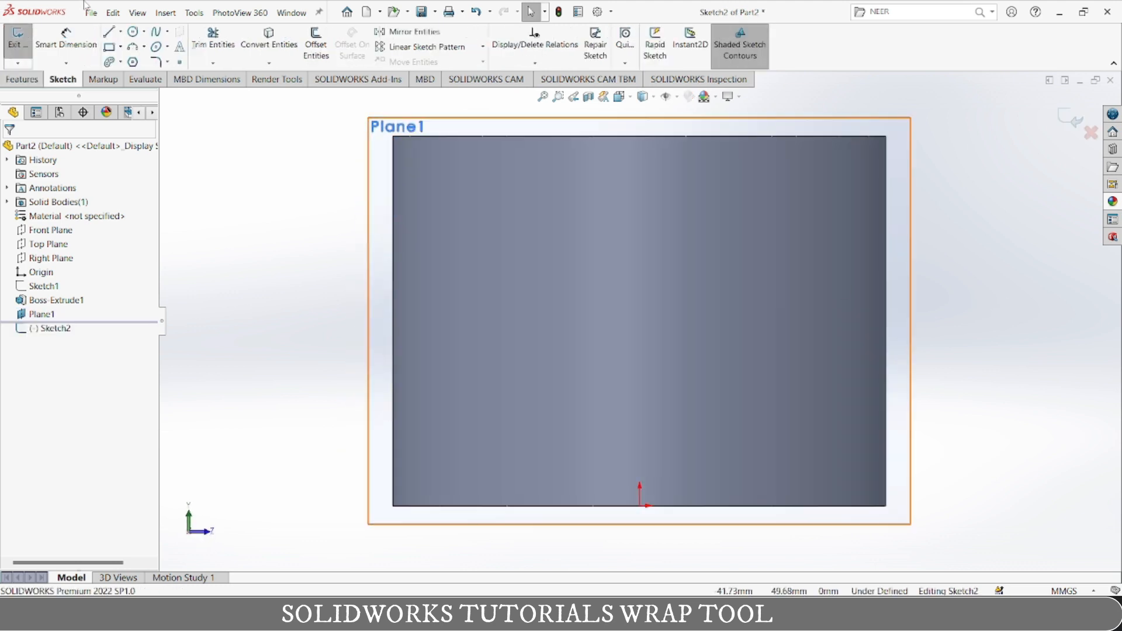
click(121, 32)
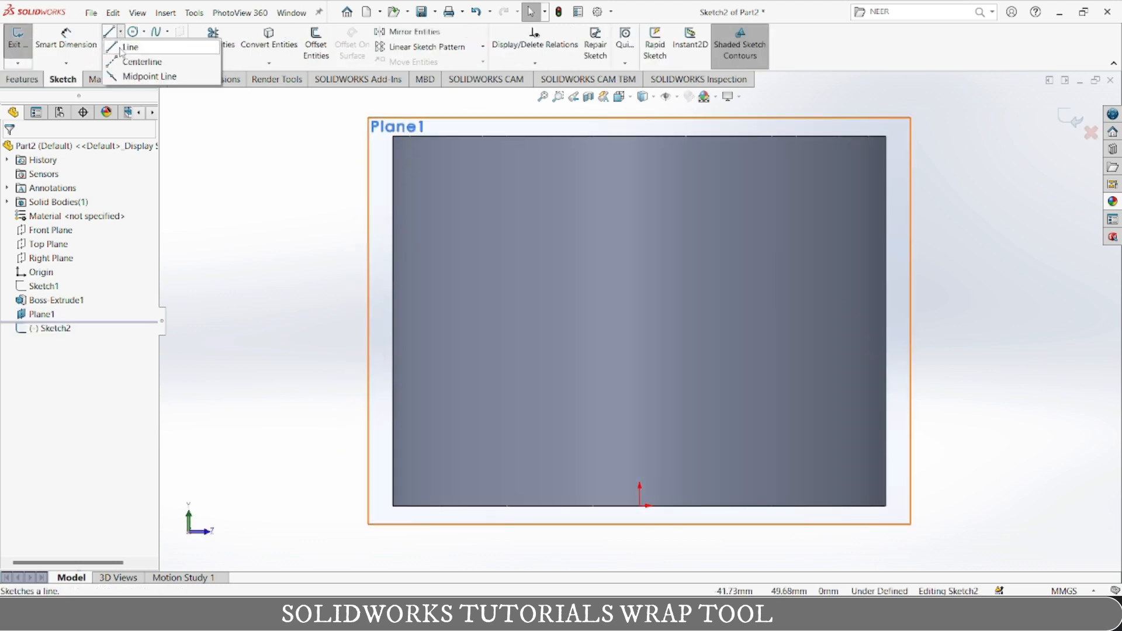
click(125, 66)
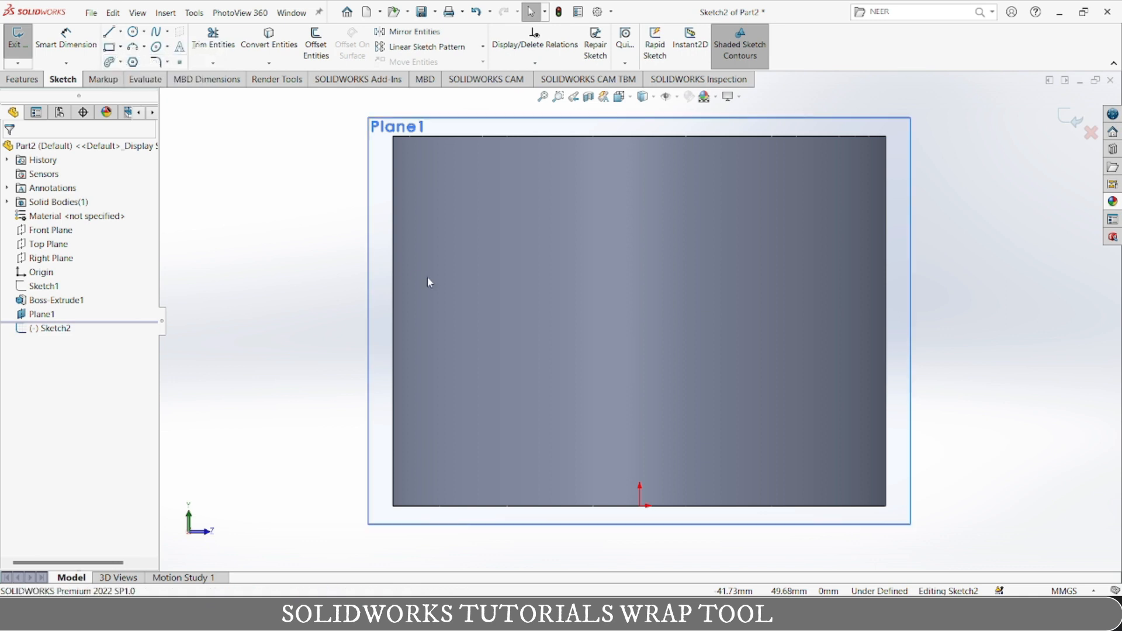
click(393, 321)
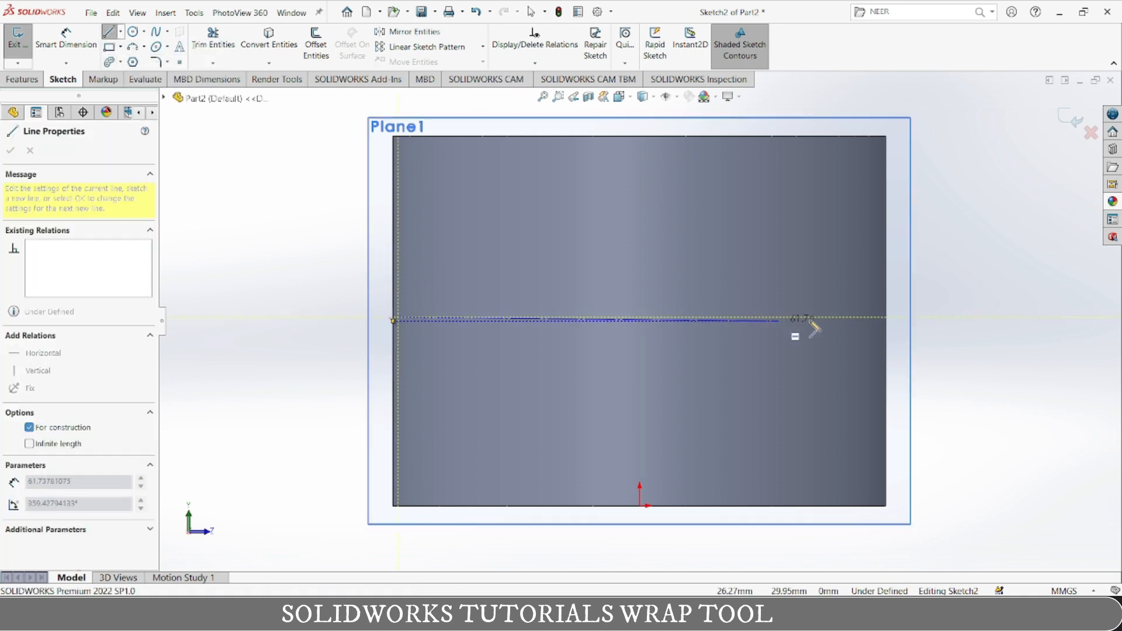
click(877, 322)
key(Escape)
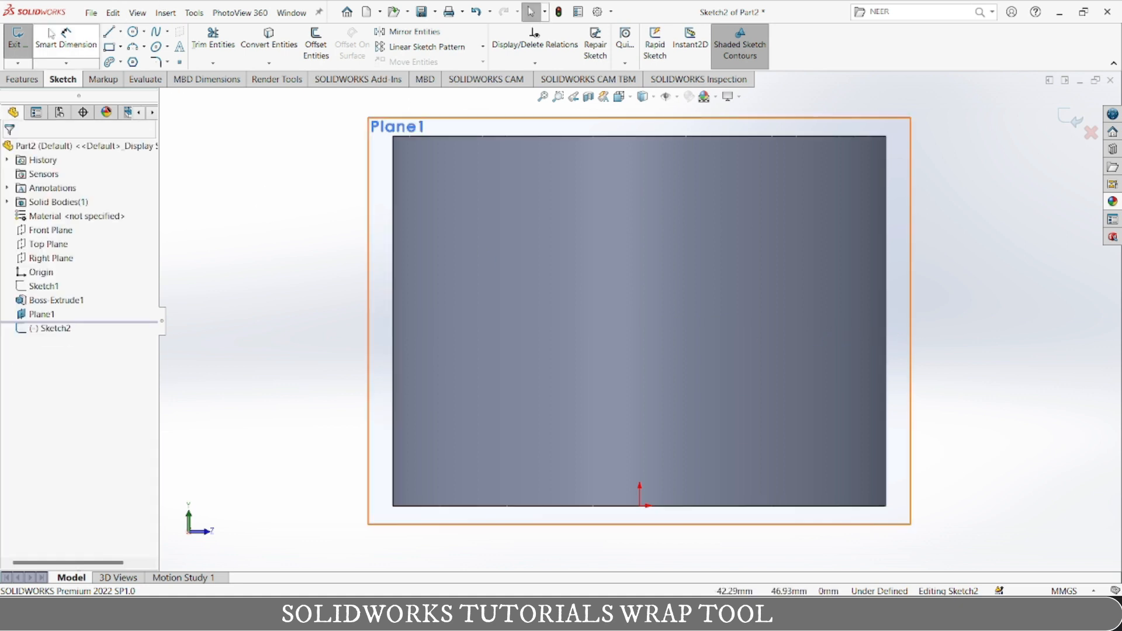
Draw a horizontal centerline 80 mm long across the cylinder at mid-height, from one side edge to the other.
click(120, 32)
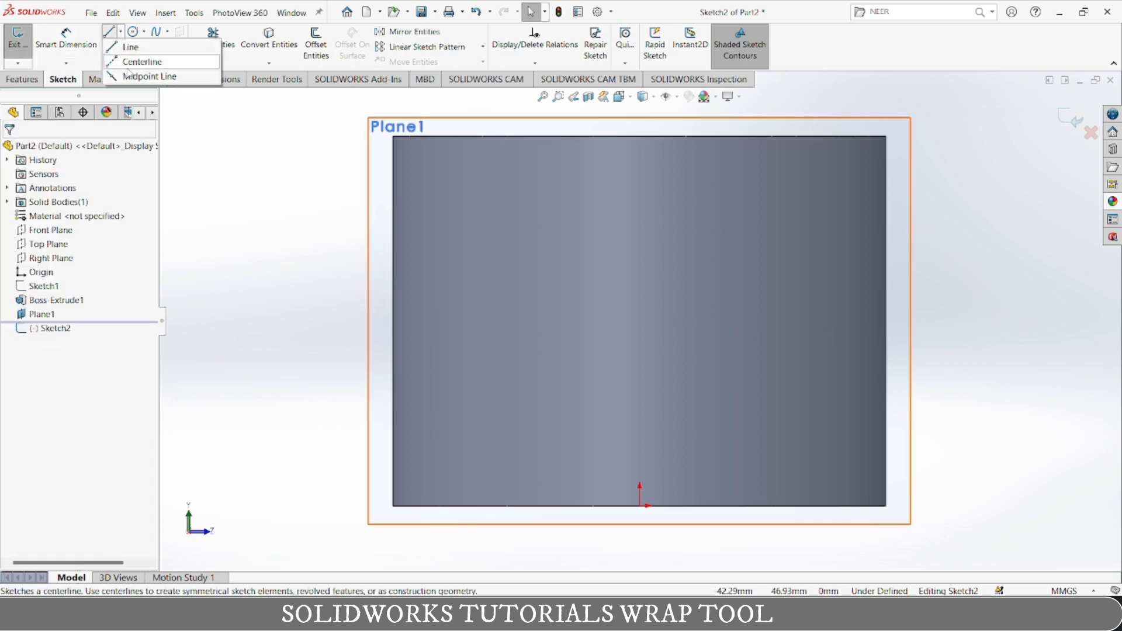
click(140, 62)
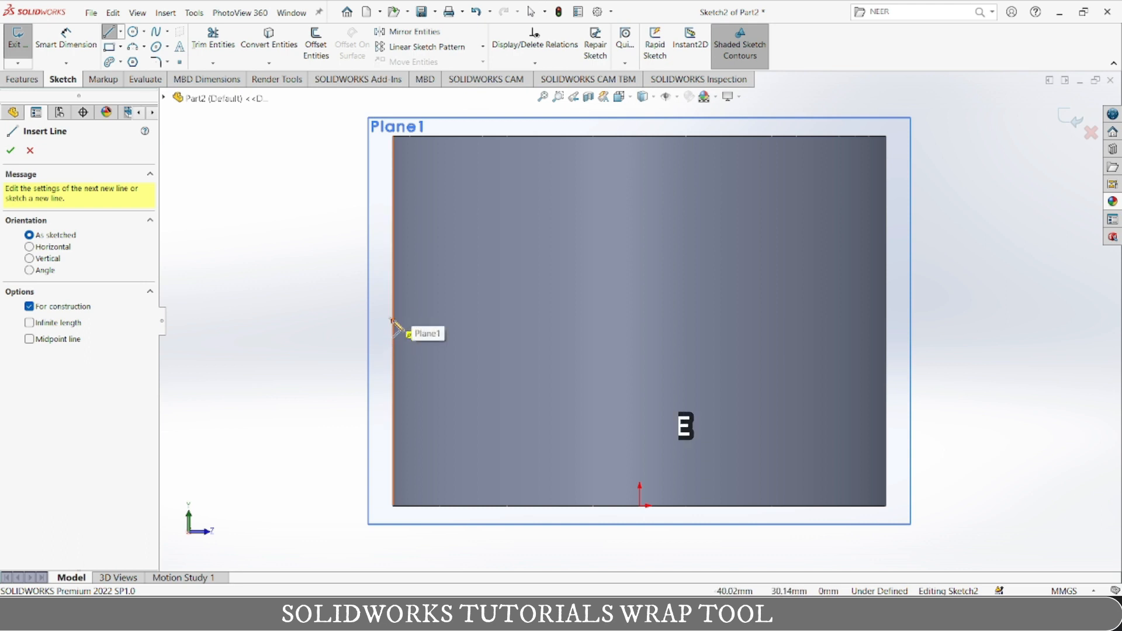
click(393, 320)
click(885, 321)
key(Escape)
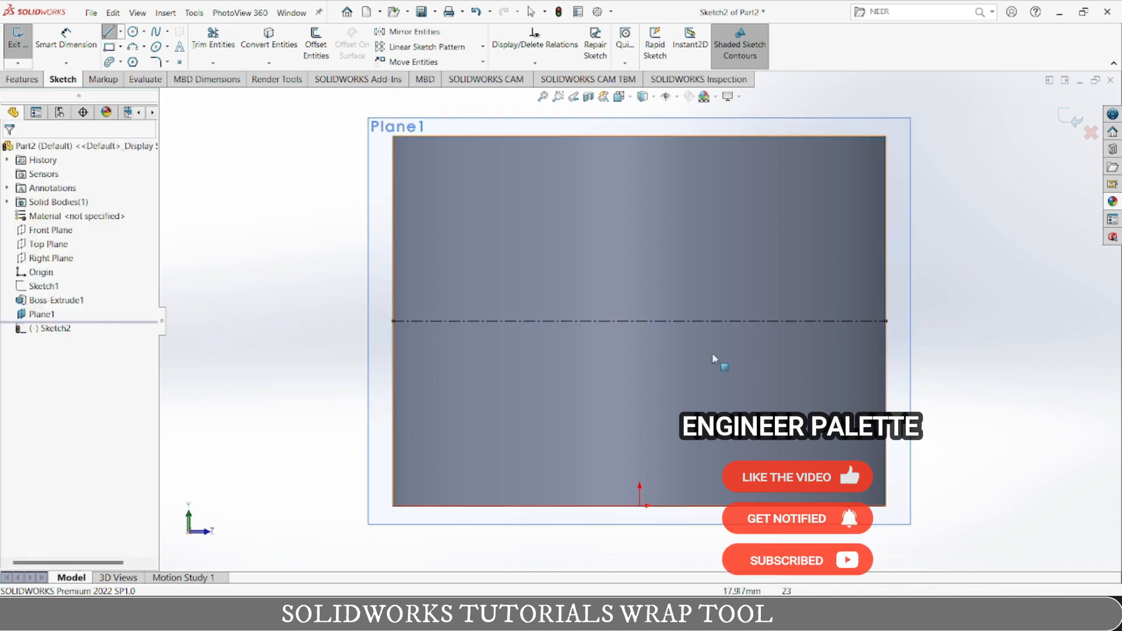
Add the sketch text "ENGINEER PALETTE" centred along the centerline and exit the sketch.
click(179, 46)
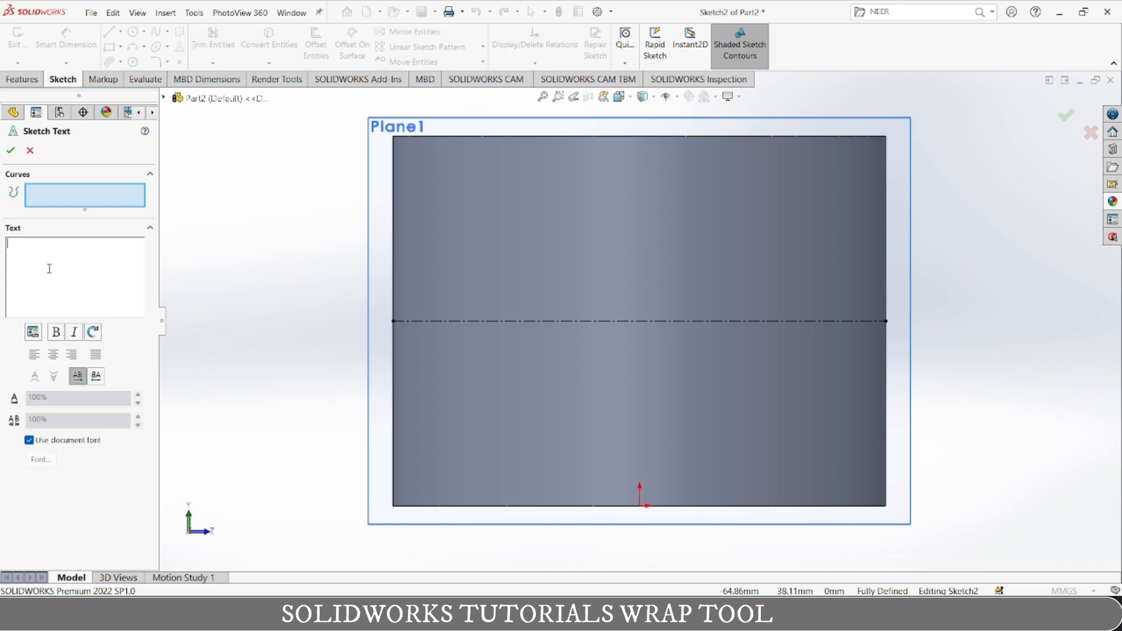
text(W)
key(BackSpace)
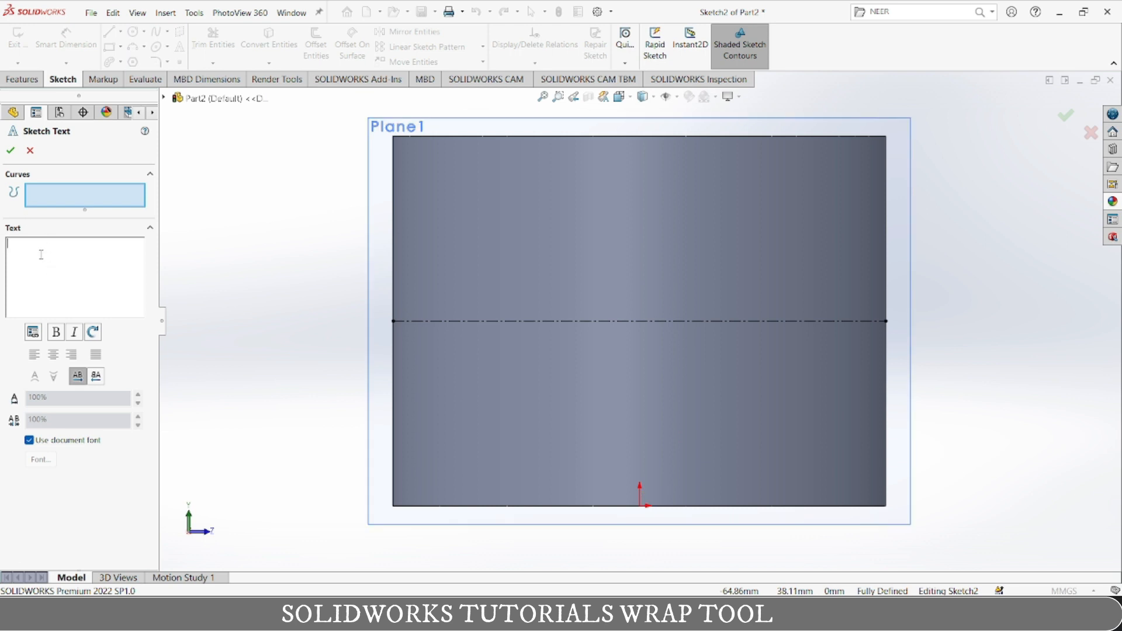
text(ENGINE)
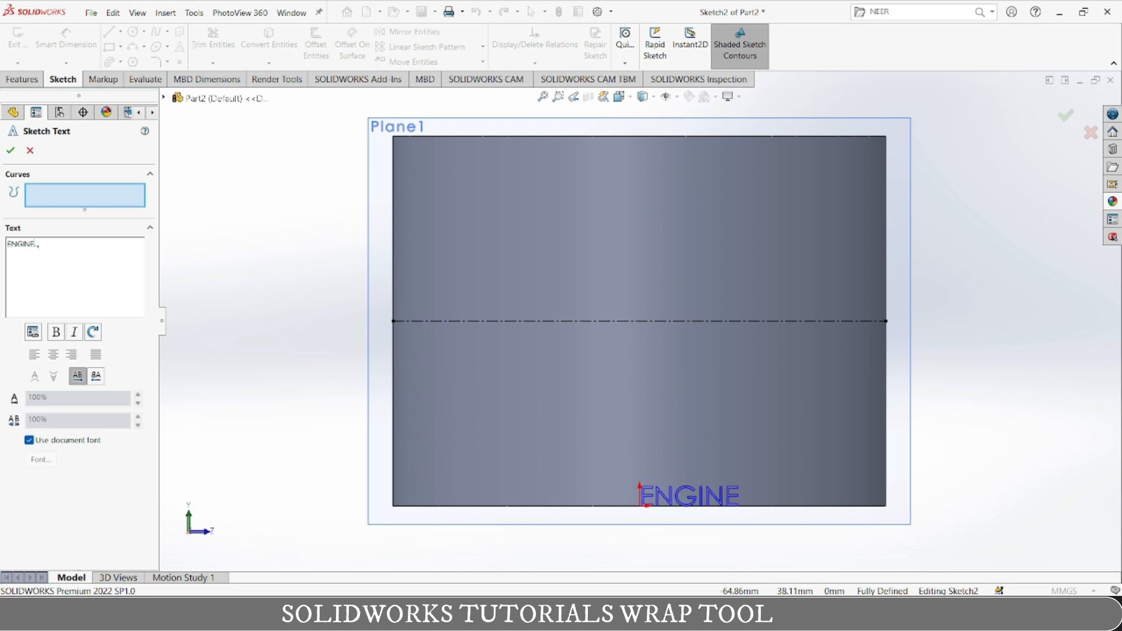
text(ER PALETTE)
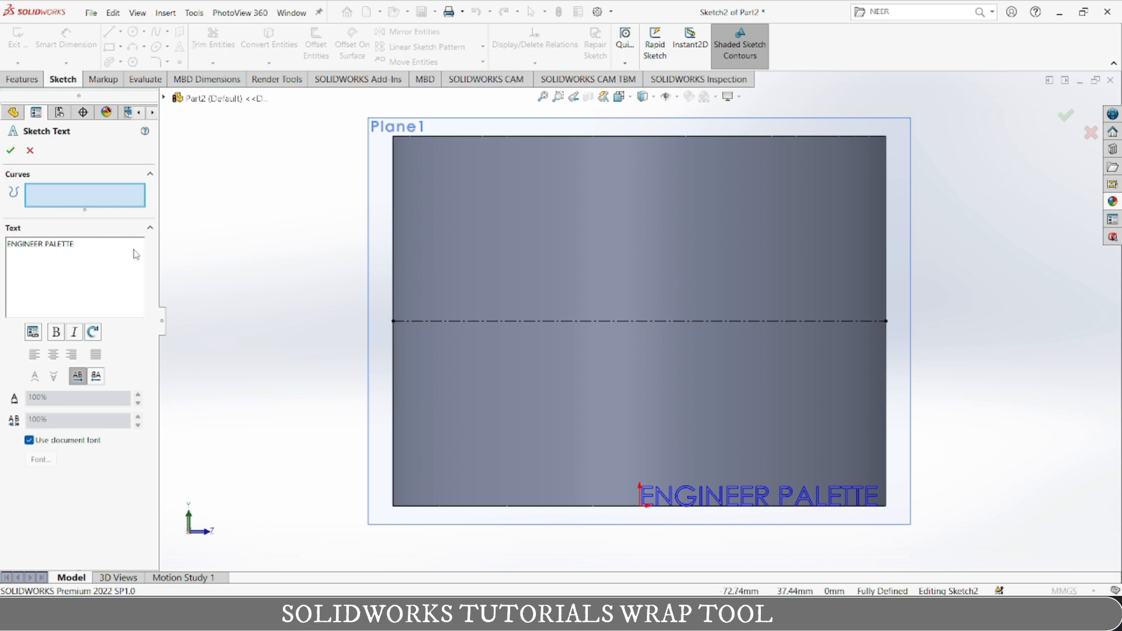
click(618, 322)
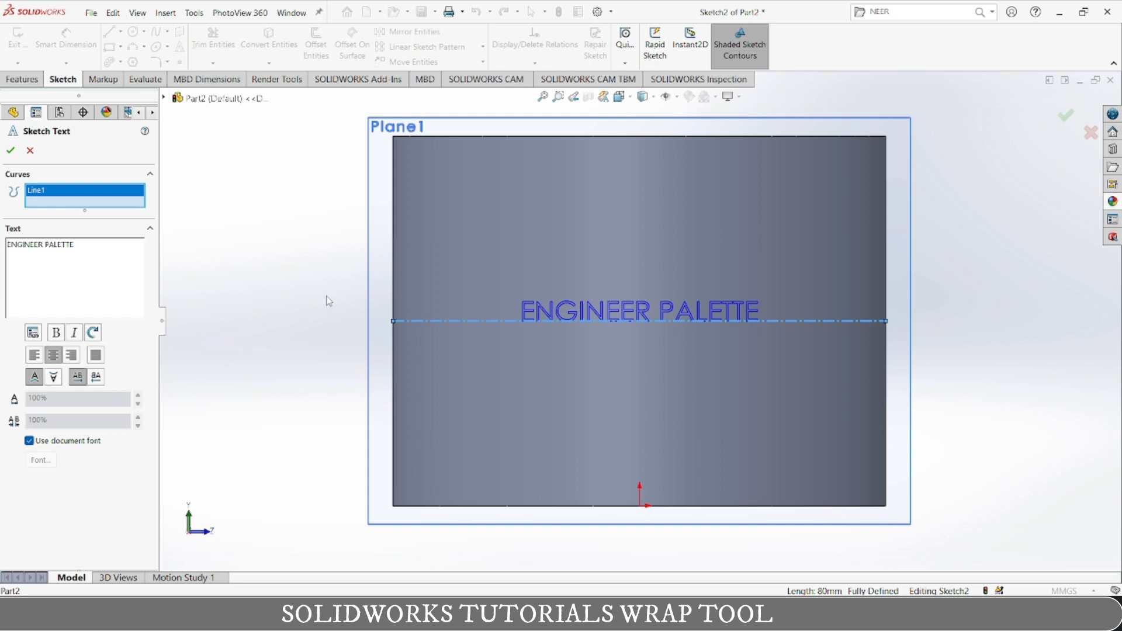
click(10, 151)
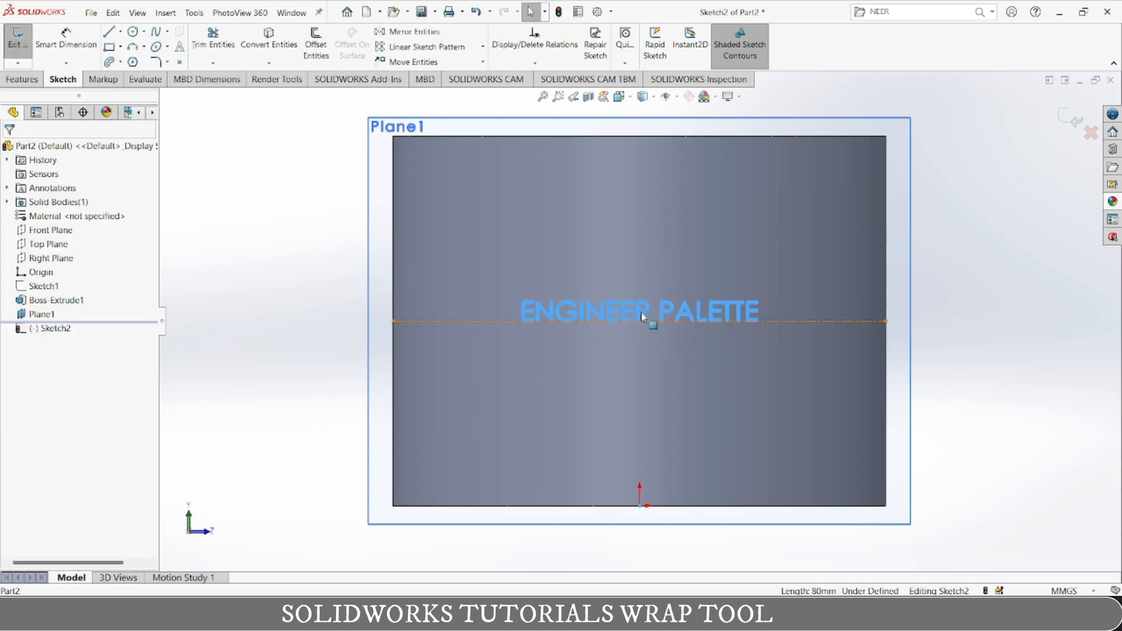
key(ctrl+7)
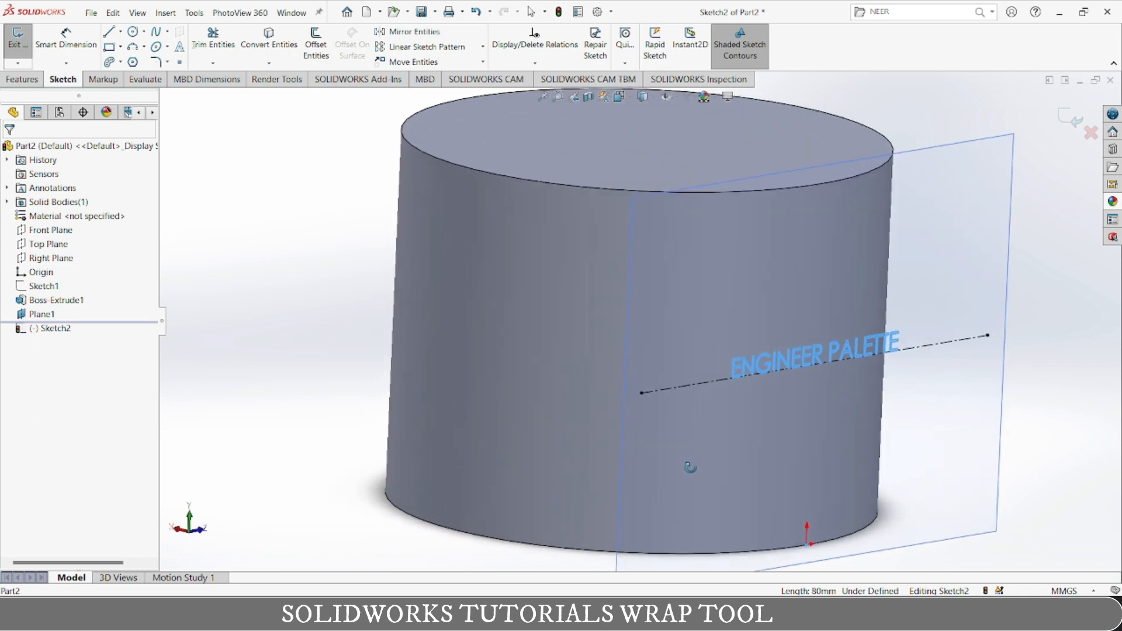
click(1017, 188)
click(1070, 118)
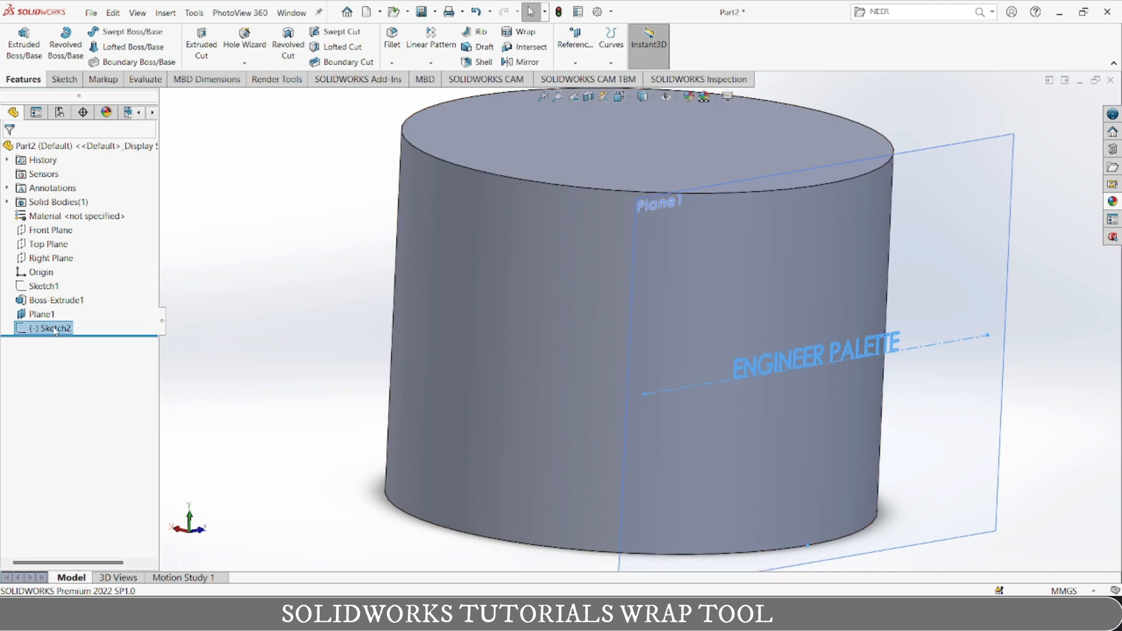
Wrap the "ENGINEER PALETTE" sketch onto the cylinder's curved face as an emboss with a thickness of 1.00 mm.
click(522, 31)
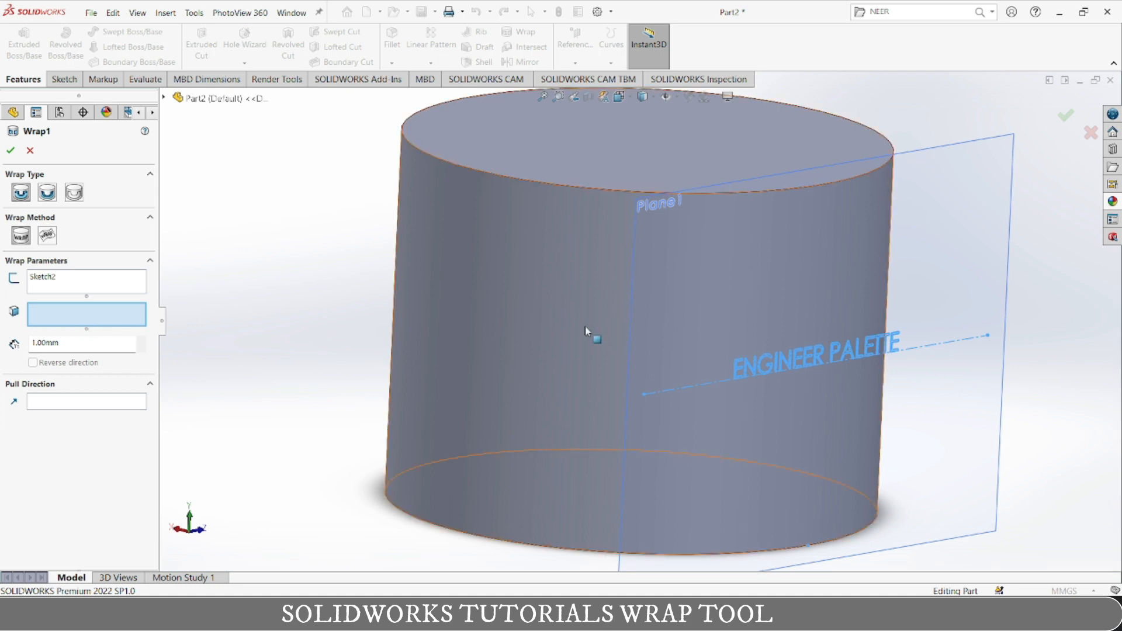
click(361, 505)
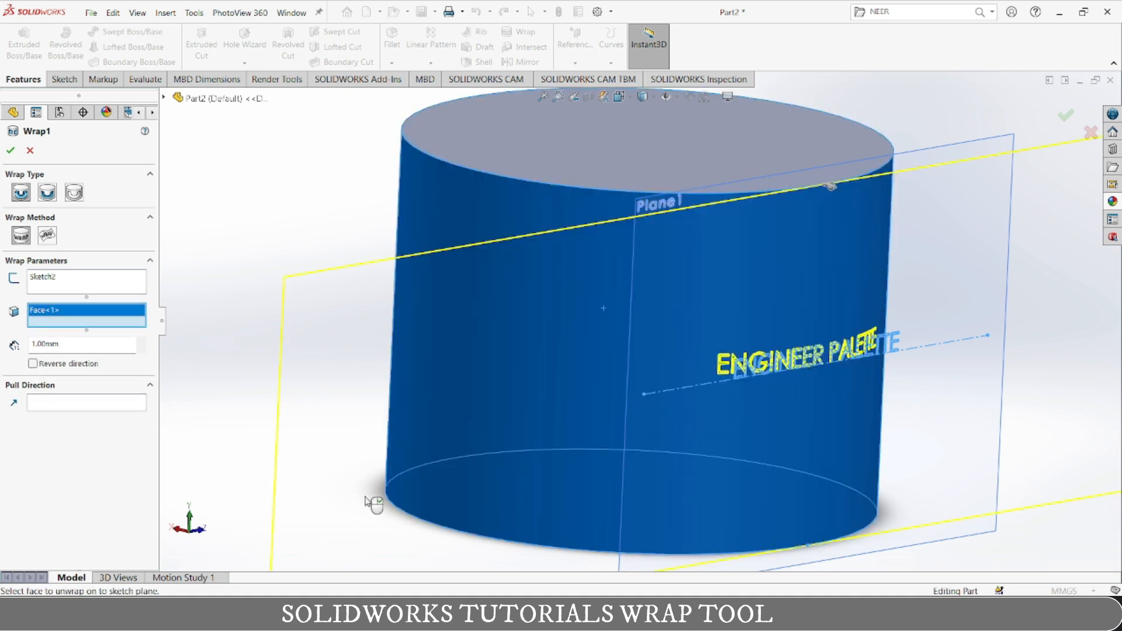
click(82, 281)
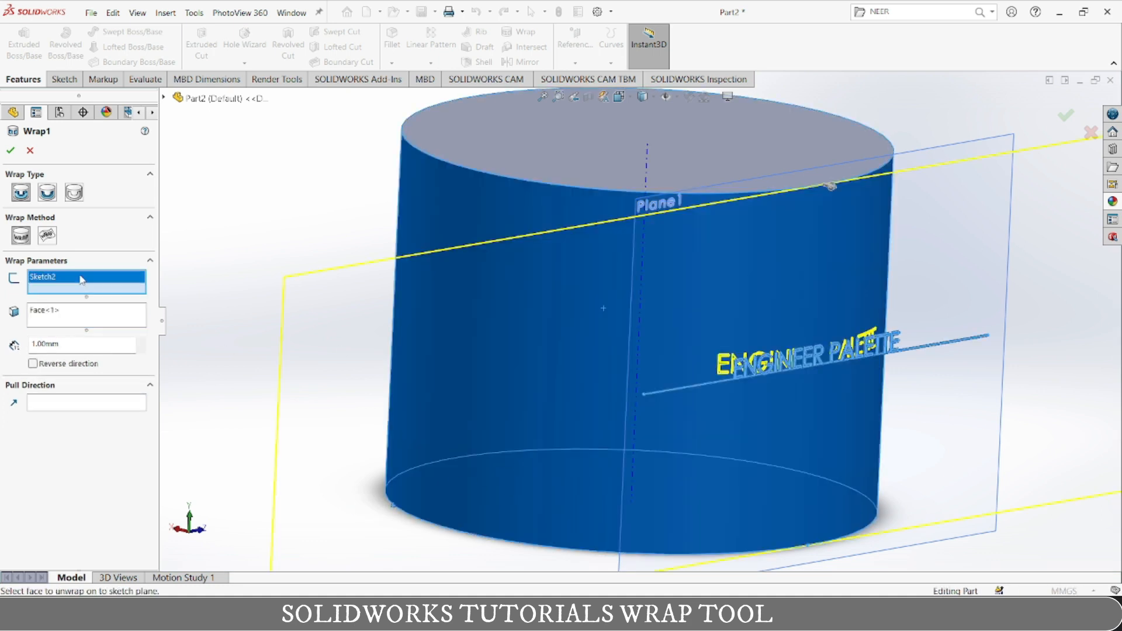
right_click(81, 277)
click(112, 299)
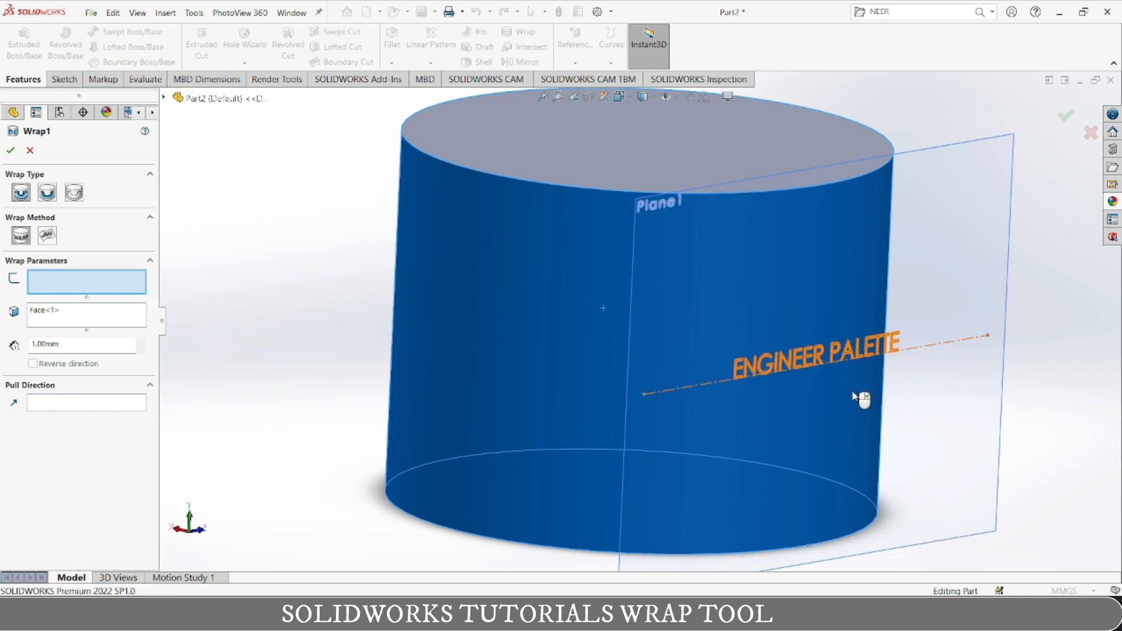
click(853, 350)
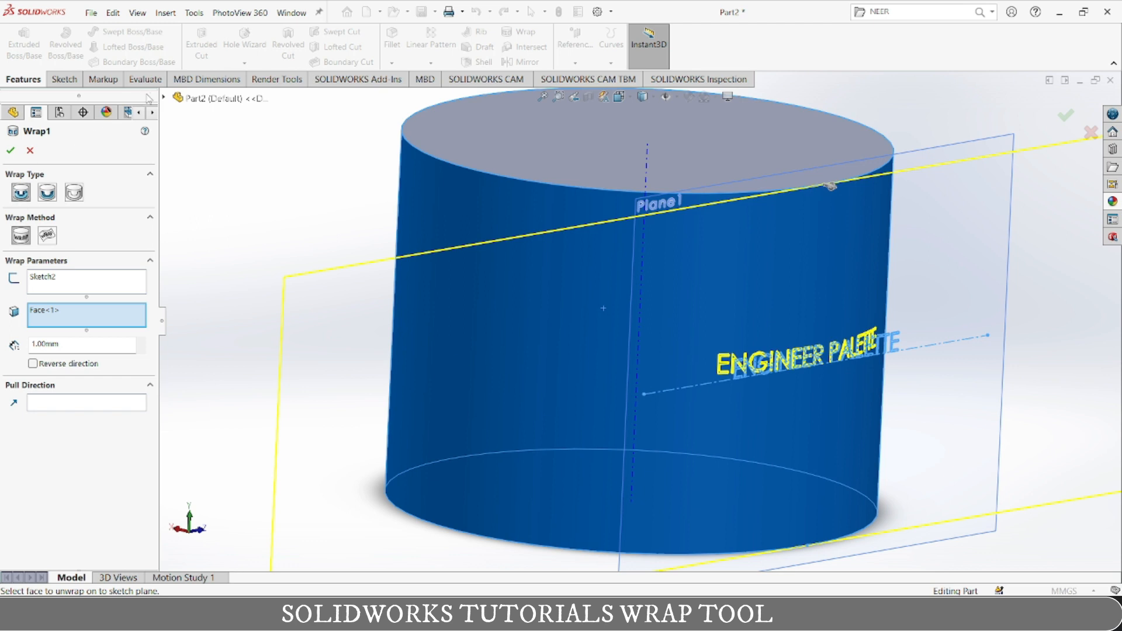
click(165, 98)
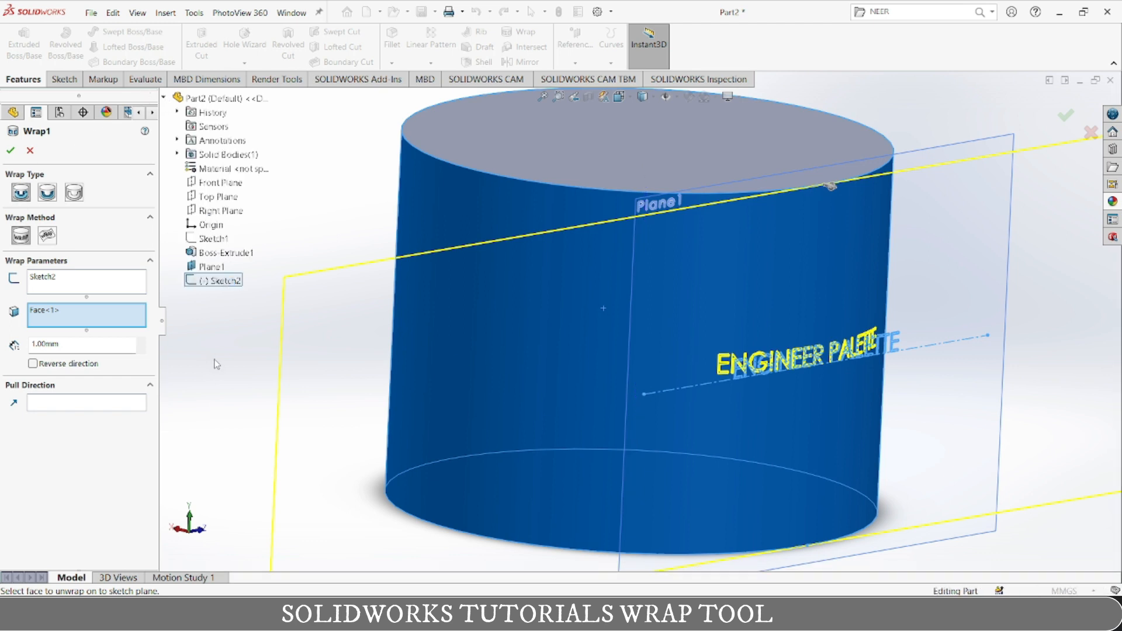
click(93, 350)
click(165, 99)
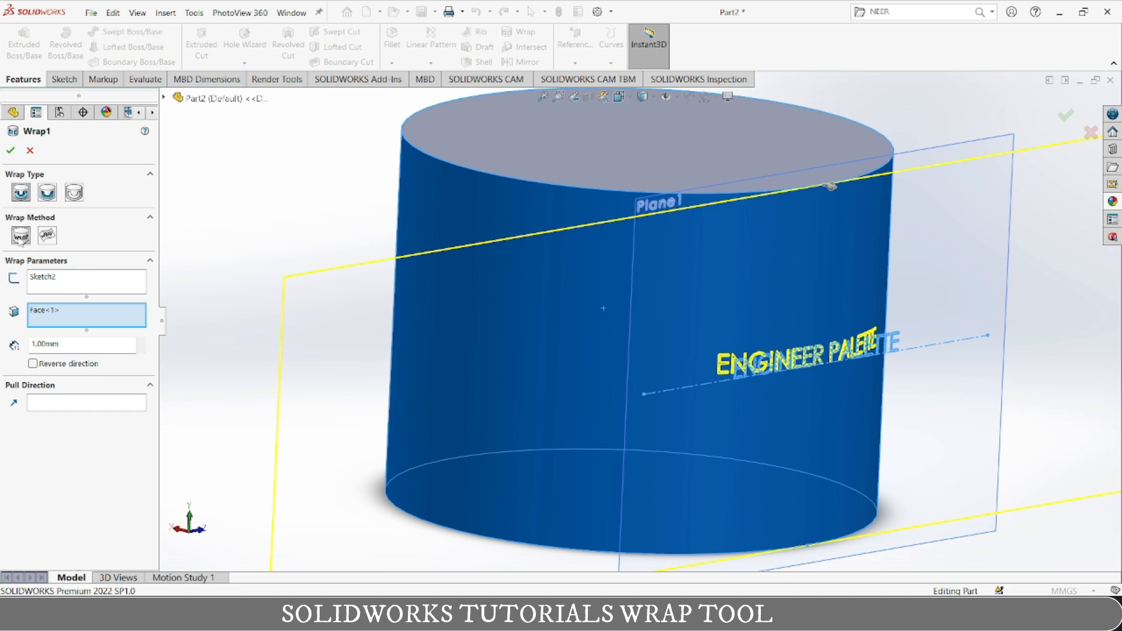
click(70, 345)
click(10, 150)
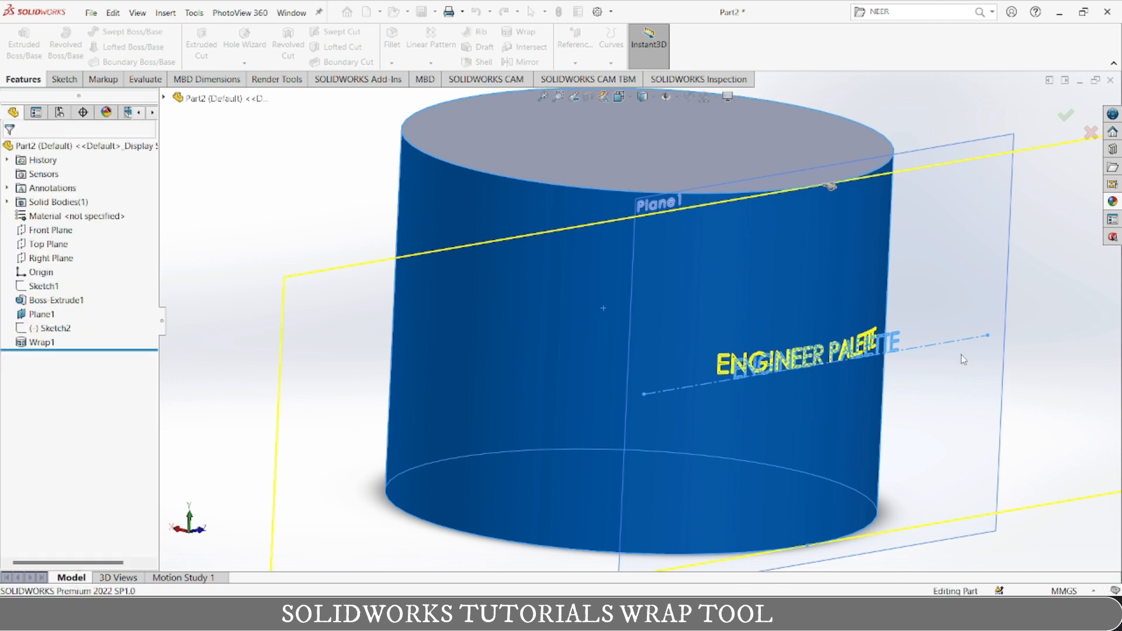
Open a new sketch on the plane tangent to the cylinder's curved face.
middle_drag(1034, 403, 914, 358)
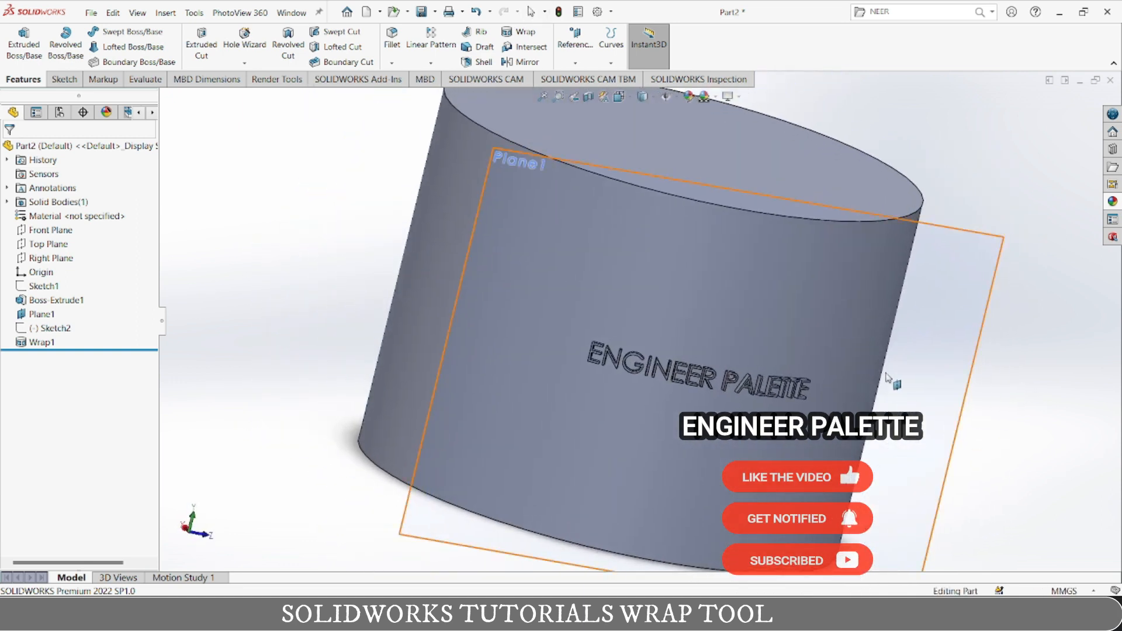
right_click(920, 342)
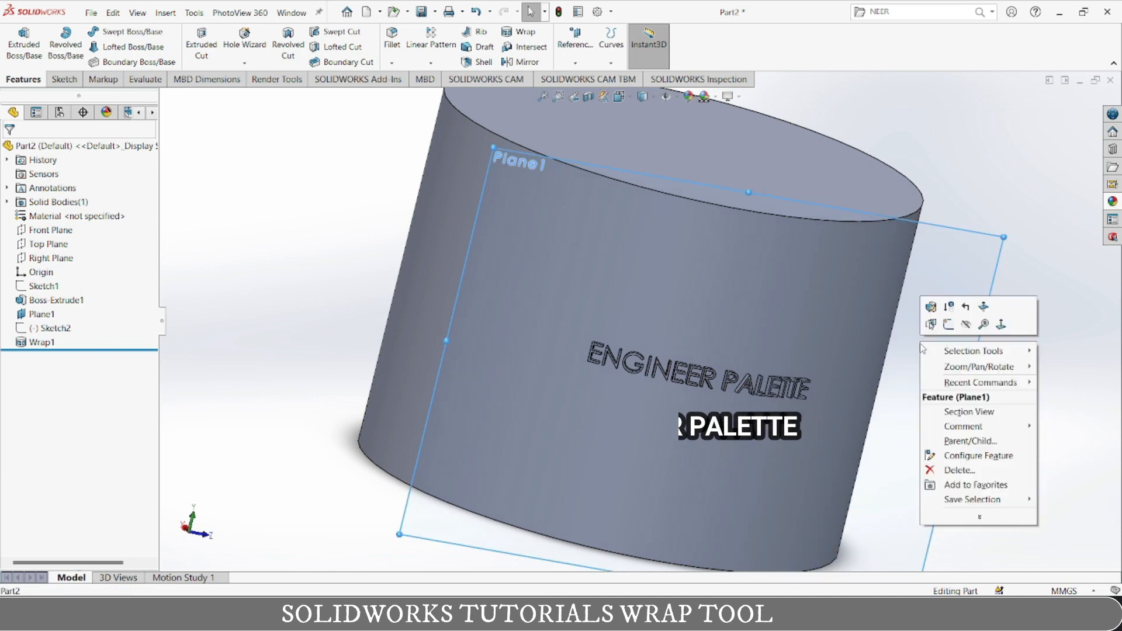
click(949, 325)
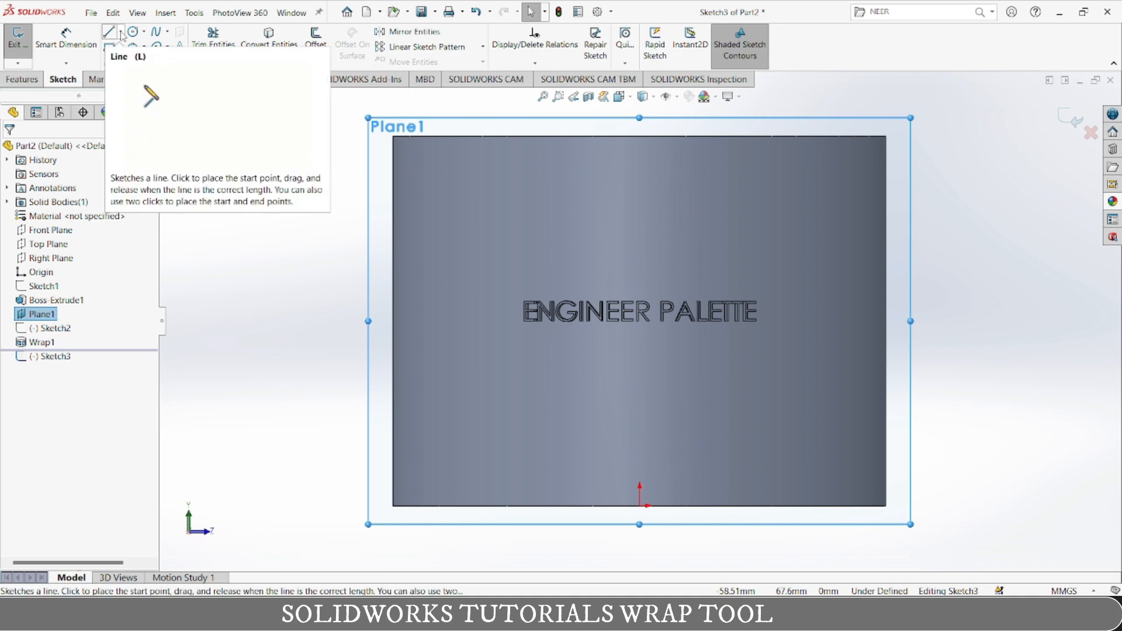
Sketch a corner rectangle about 202 mm by 48 mm, starting on the cylinder's left side edge near its top and extending past the right side.
click(111, 49)
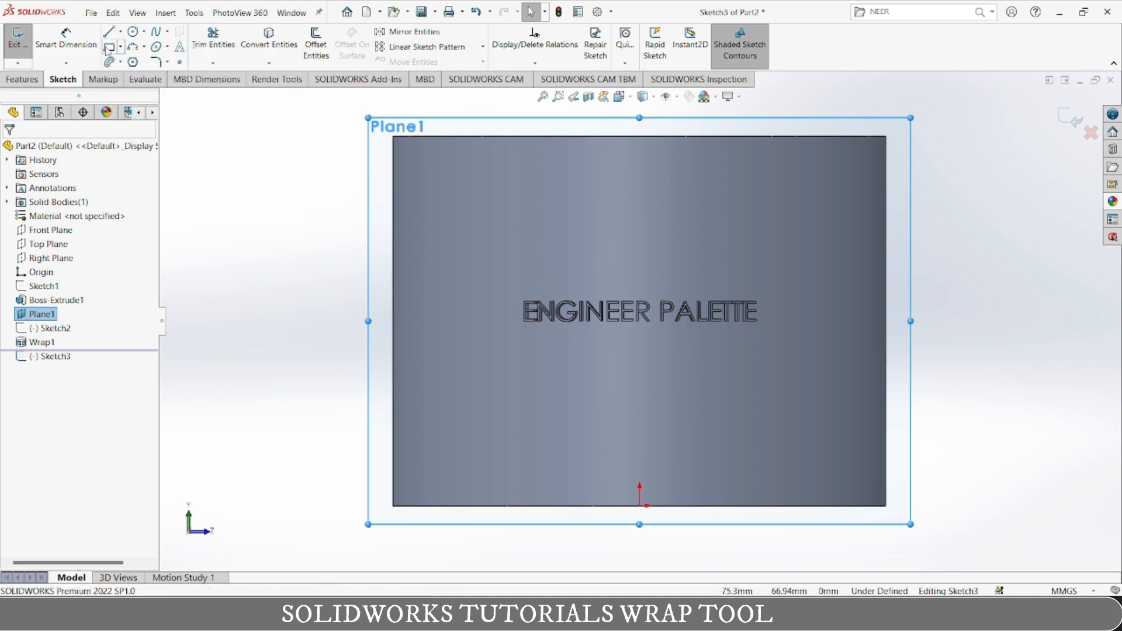
click(392, 156)
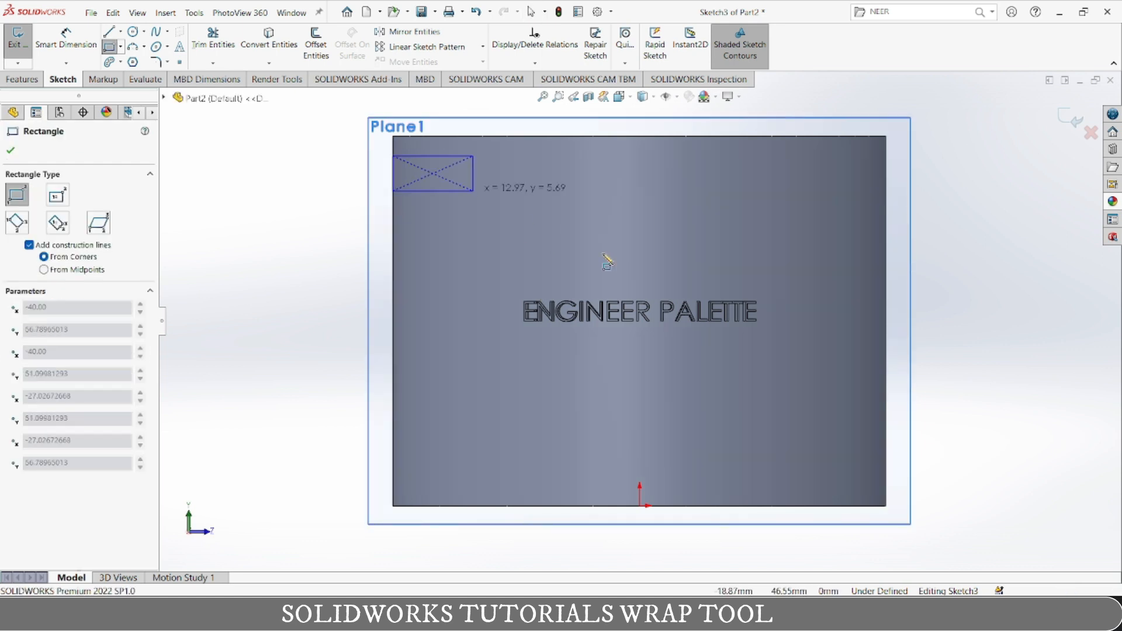
scroll(1101, 448, up, 2)
scroll(1101, 449, up, 3)
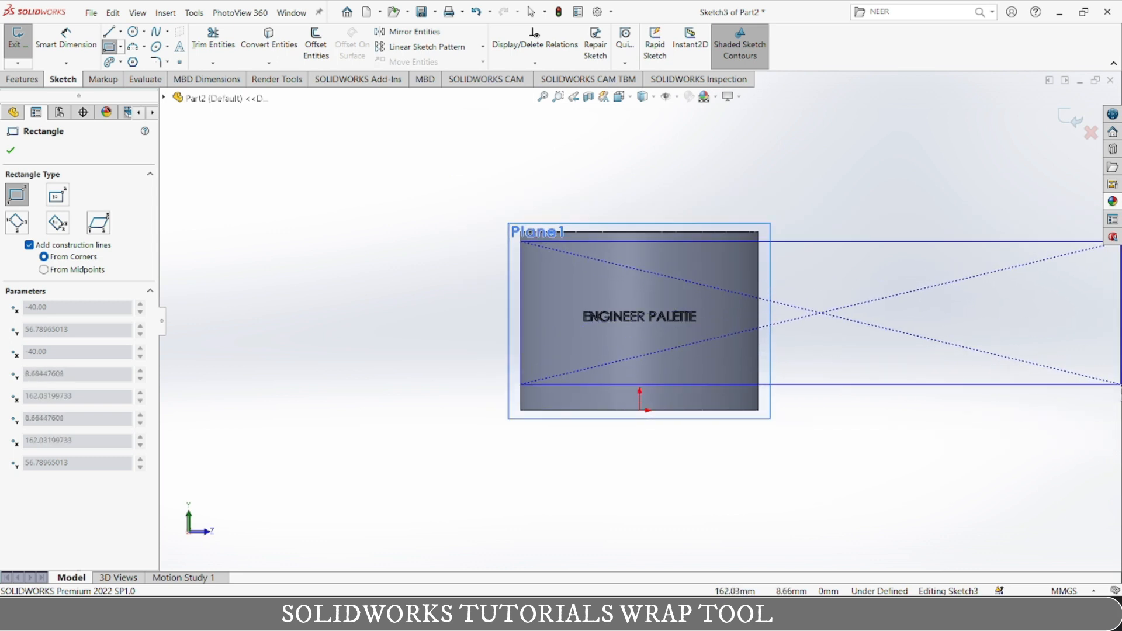
click(1118, 386)
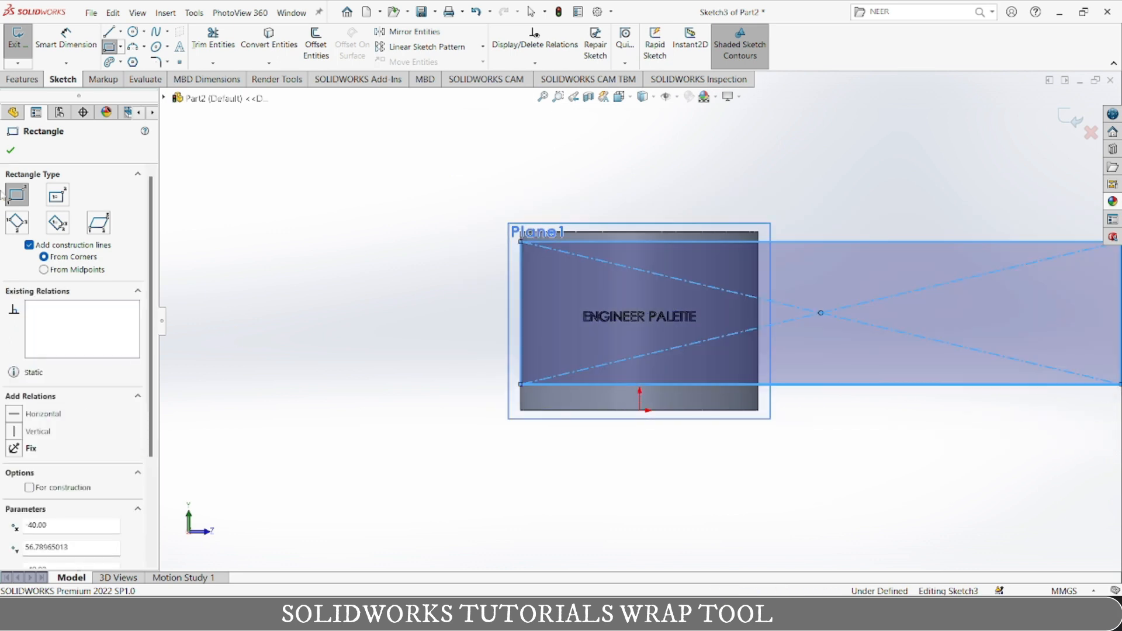
Dimension the rectangle's upper edge 5 mm below the cylinder's top edge.
click(53, 36)
scroll(584, 281, up, 3)
scroll(613, 273, down, 5)
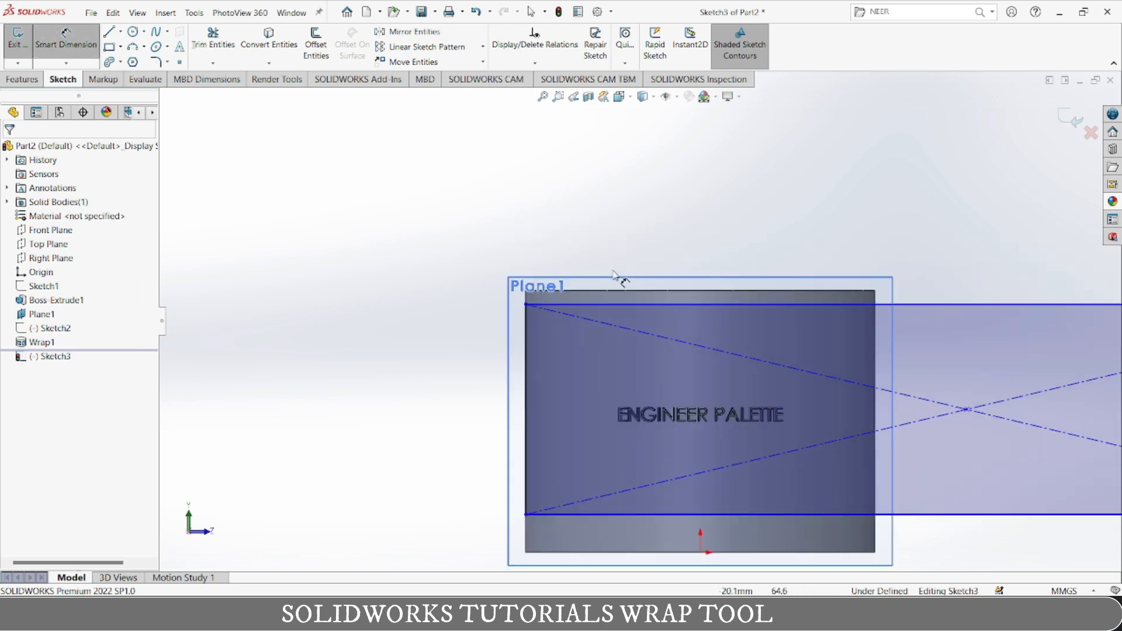
scroll(584, 287, down, 4)
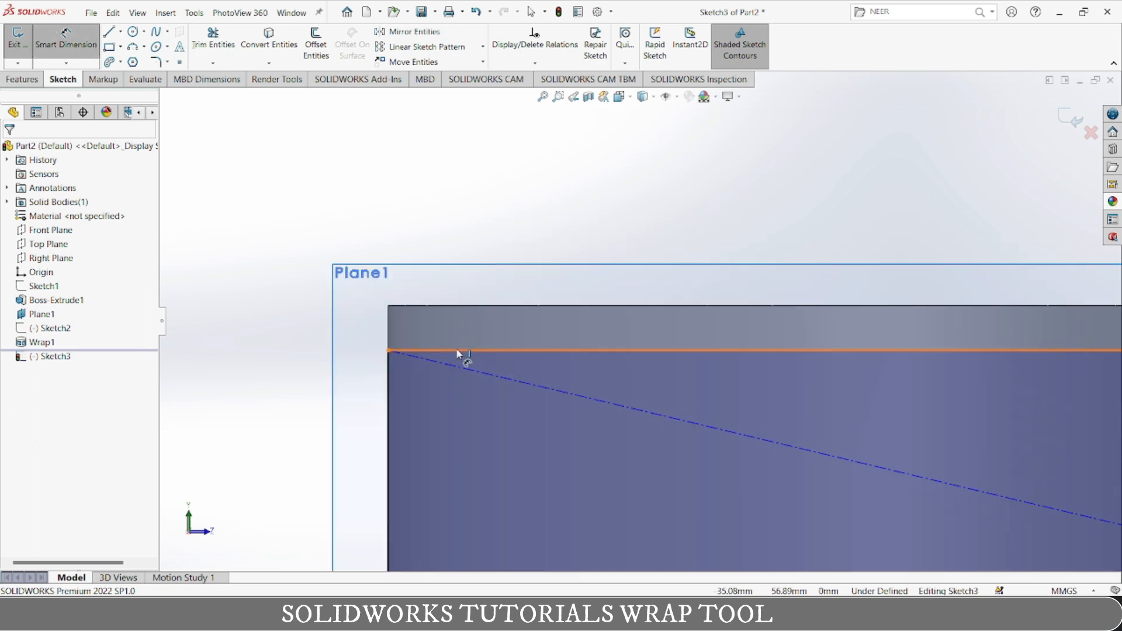
click(460, 306)
click(459, 350)
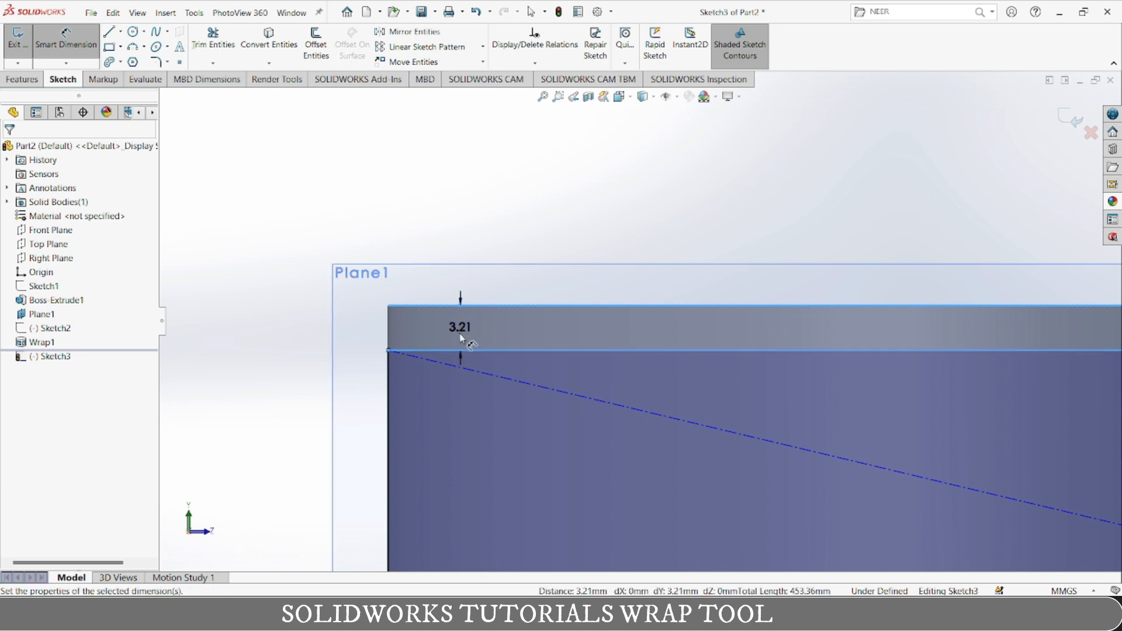
click(460, 335)
text(5)
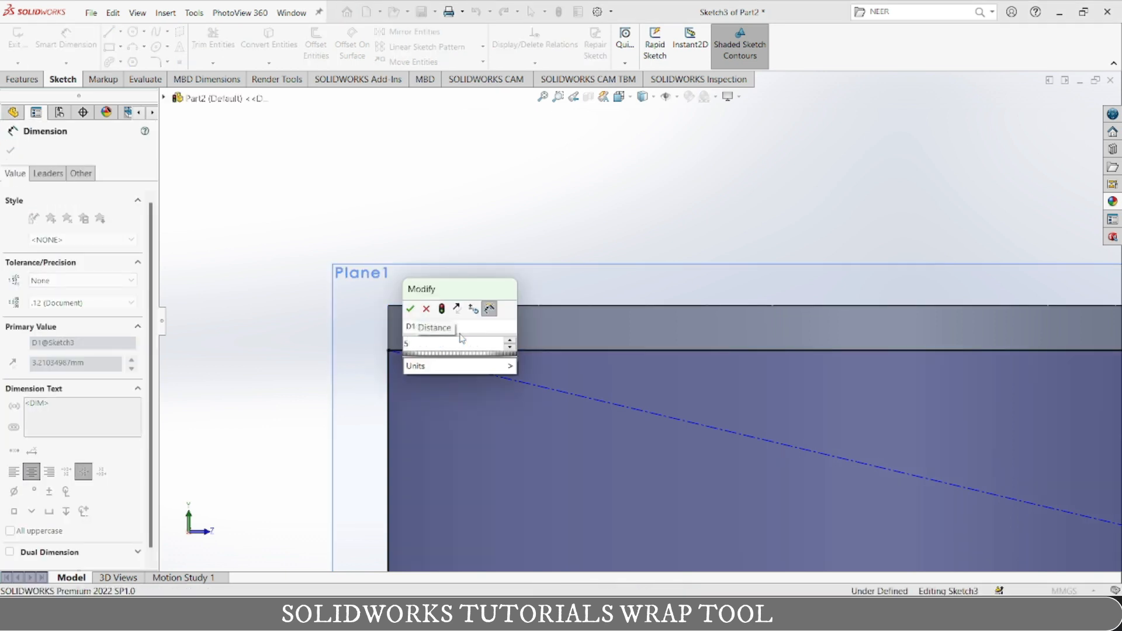
key(Escape)
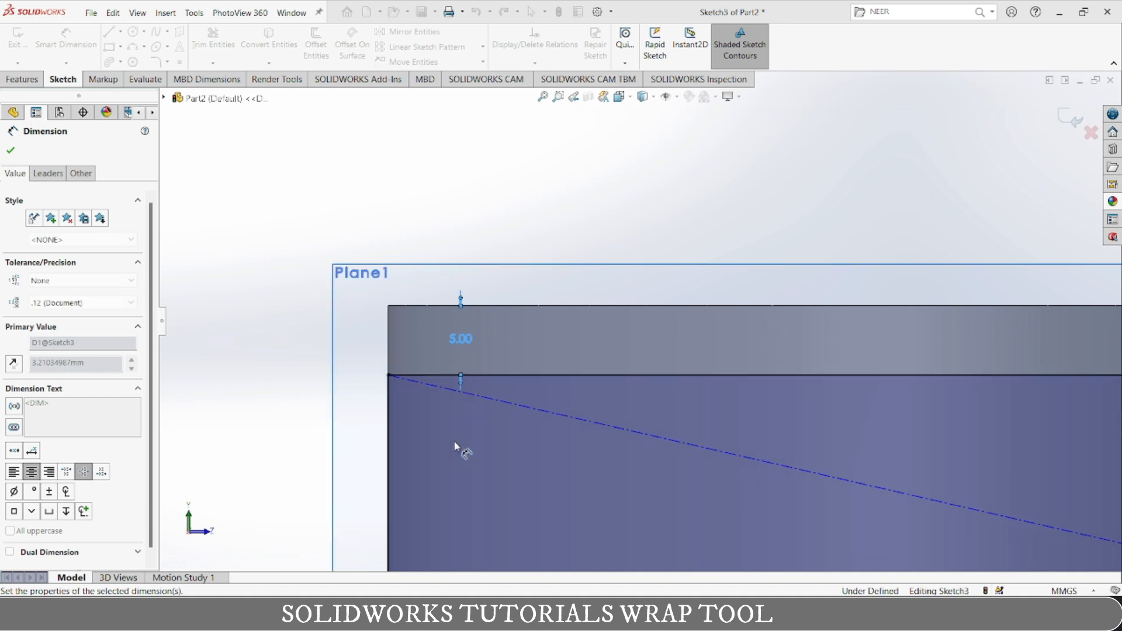
Dimension the rectangle's lower edge 5 mm above the cylinder's bottom edge.
scroll(456, 446, up, 5)
scroll(597, 503, up, 3)
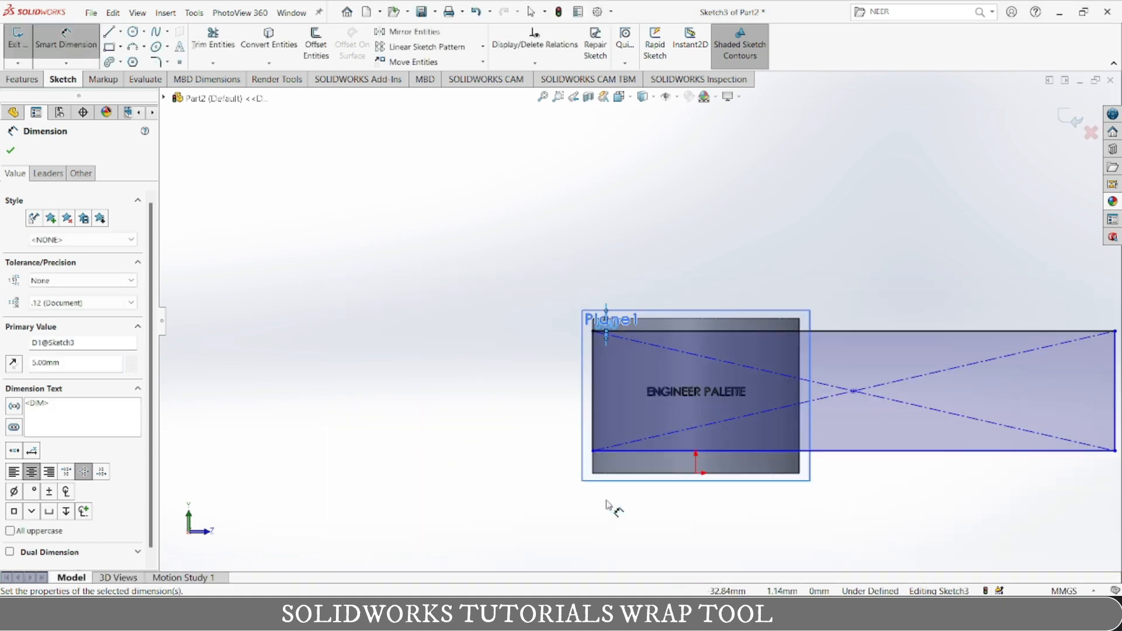
scroll(623, 476, down, 3)
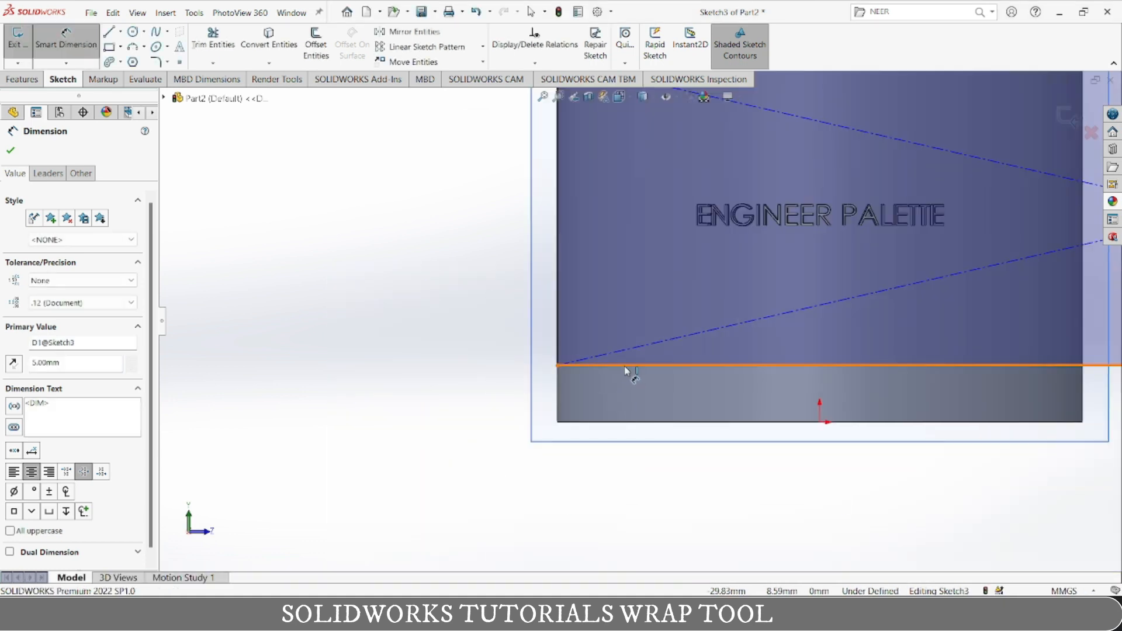
click(623, 366)
click(619, 422)
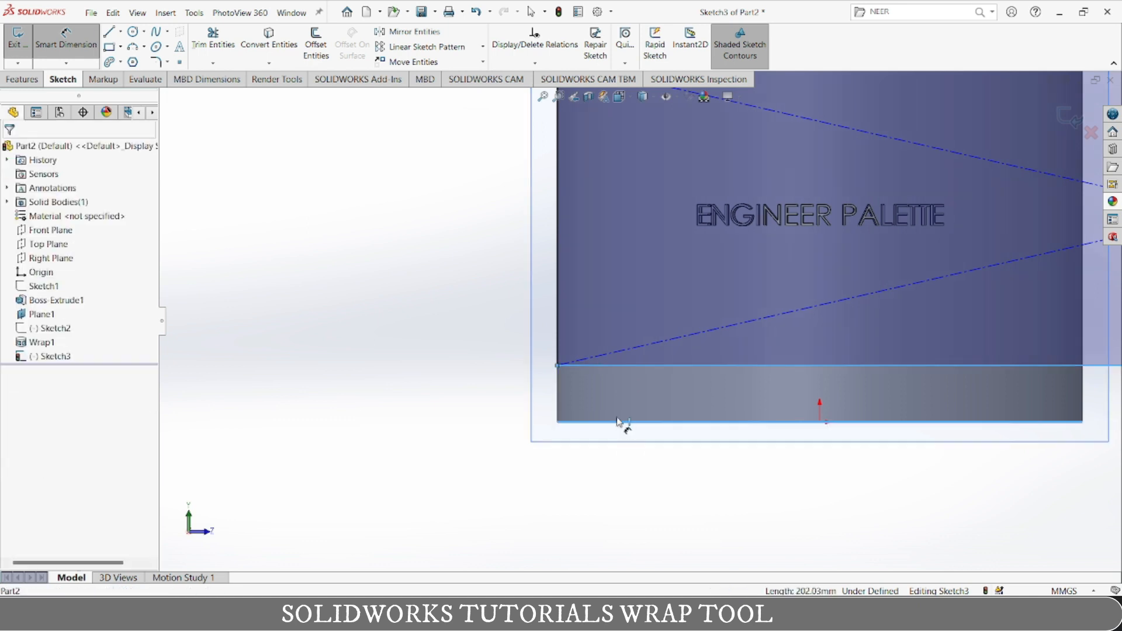
click(614, 408)
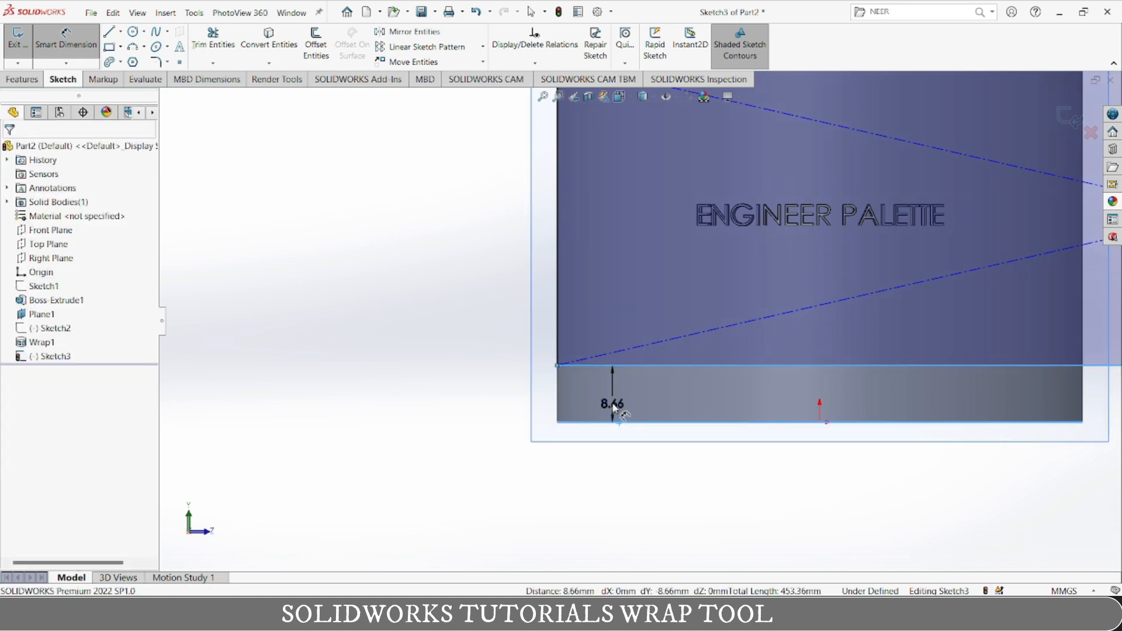
text(5)
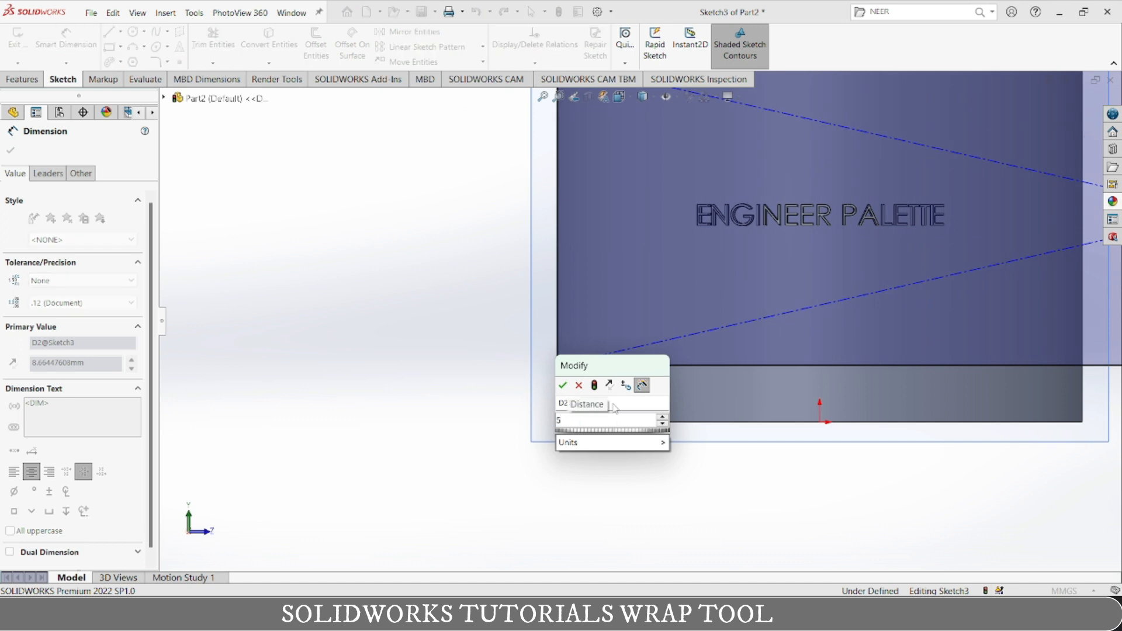
key(Return)
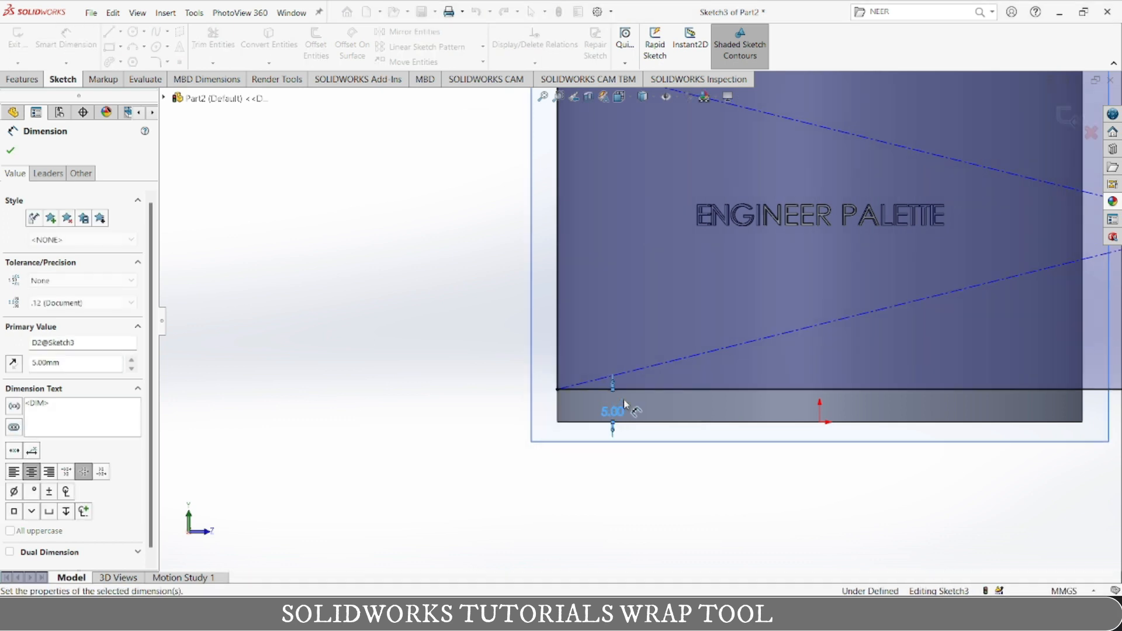
Add a horizontal length dimension to the rectangle's upper edge, placed above the sketch.
scroll(771, 298, up, 5)
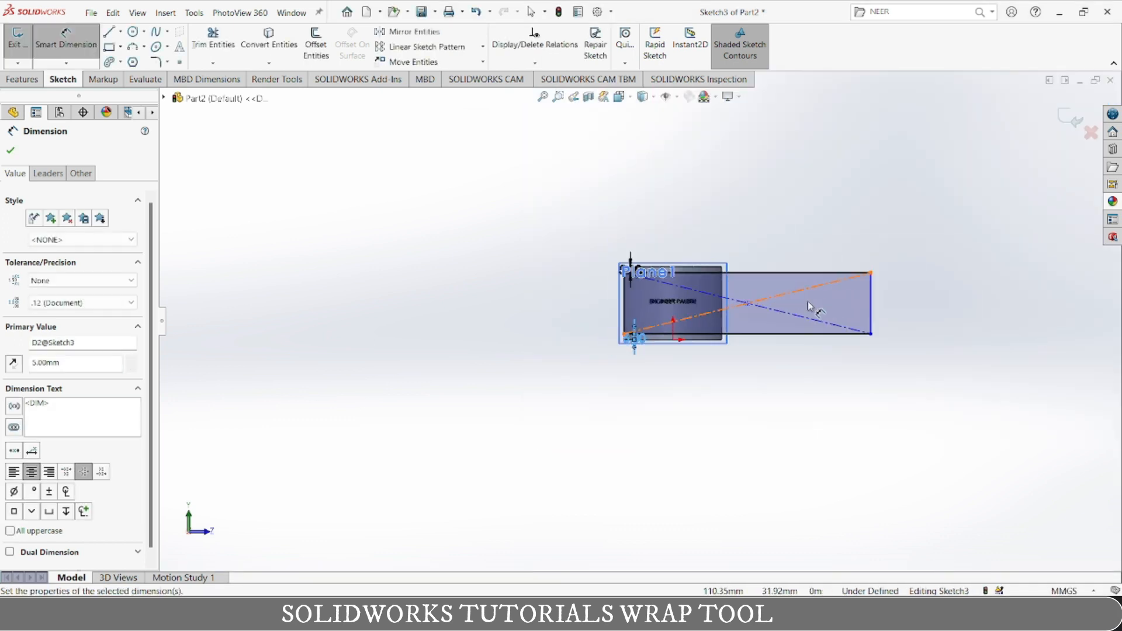
scroll(809, 307, down, 3)
click(613, 186)
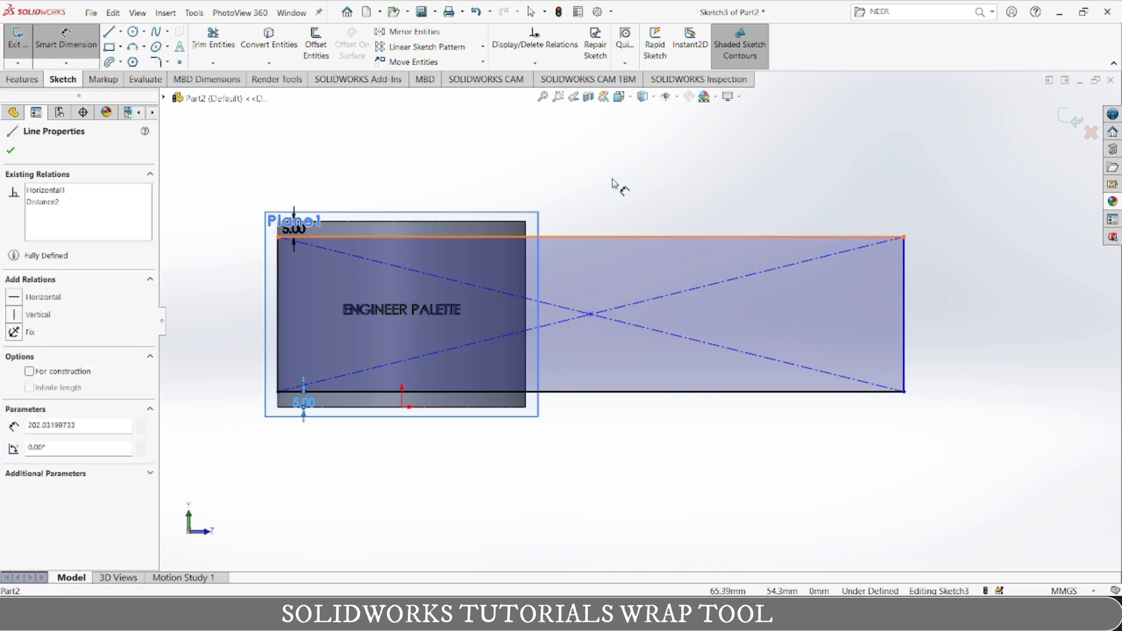
click(605, 184)
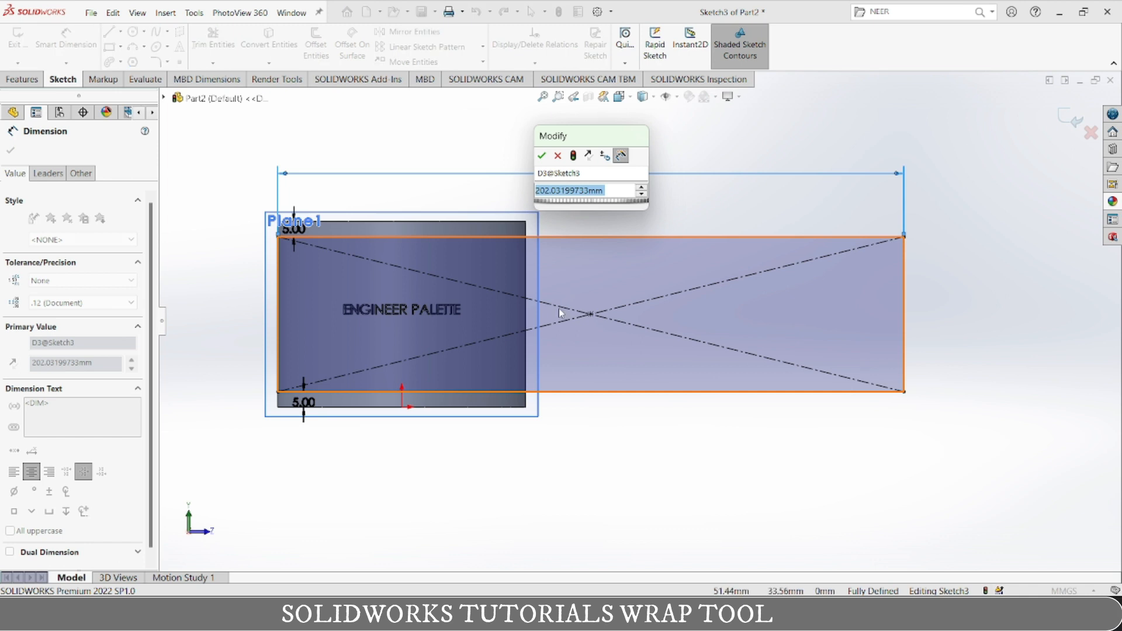
Start an equation for the rectangle's length dimension and reference the diameter dimension of the cylinder's base sketch in it.
scroll(558, 308, up, 2)
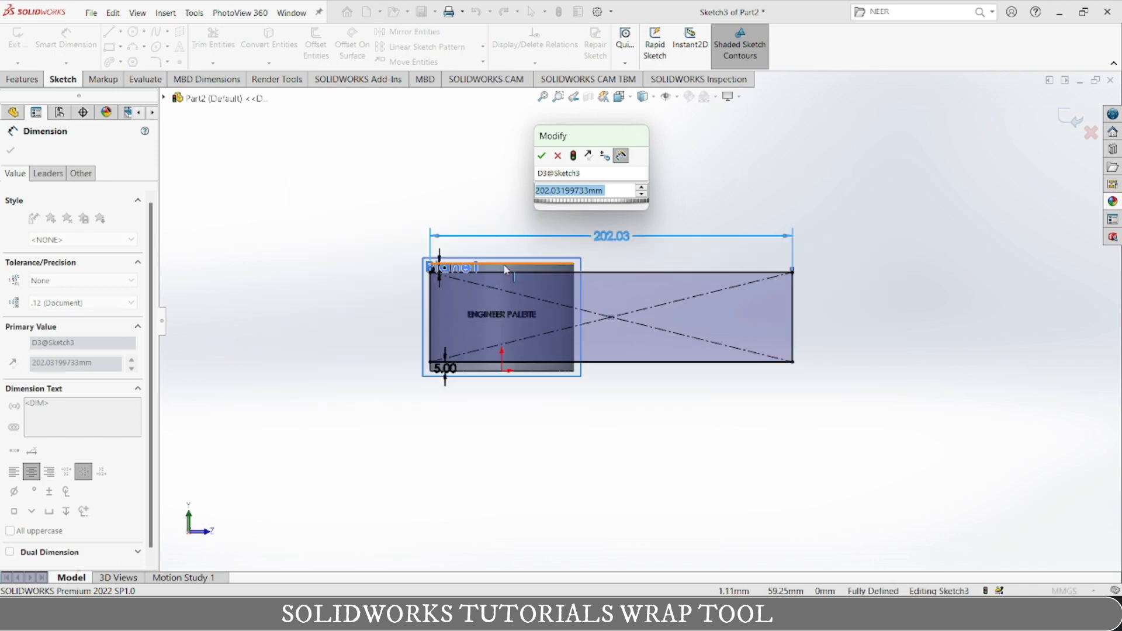
middle_drag(506, 270, 516, 324)
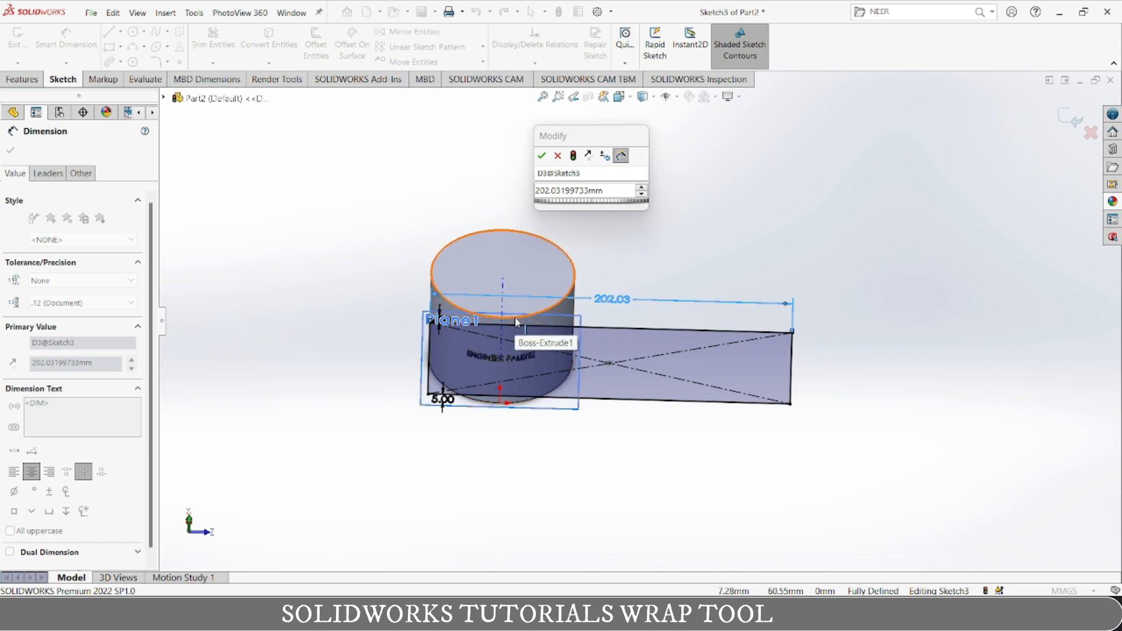
click(515, 321)
scroll(511, 443, up, 4)
middle_drag(558, 438, 562, 396)
click(608, 187)
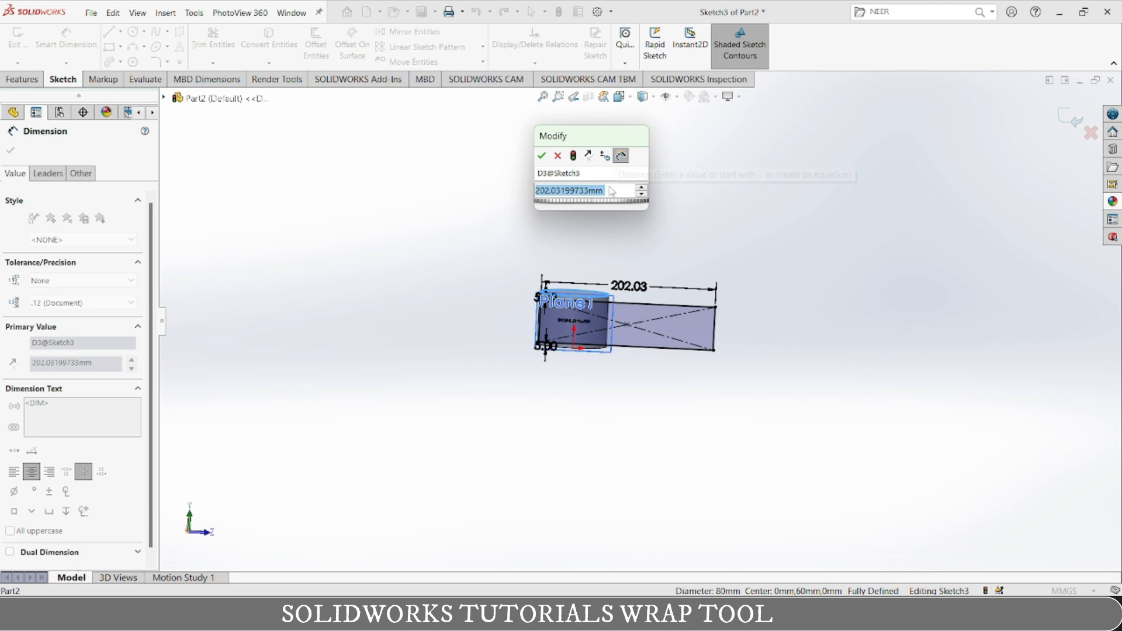
text(=)
middle_drag(558, 382, 543, 349)
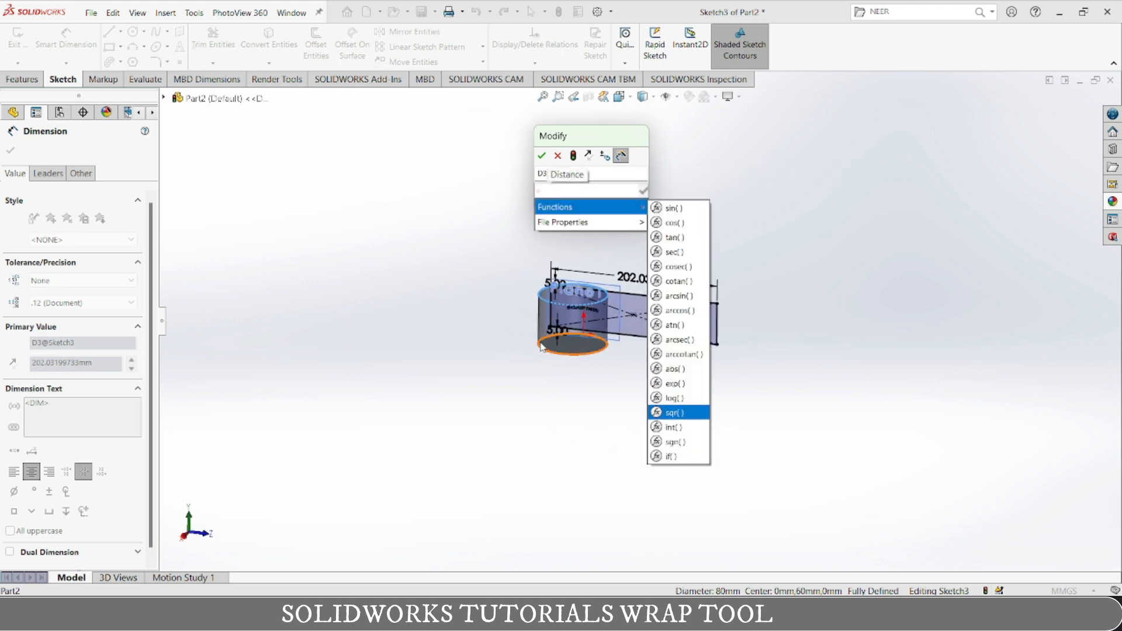
key(BackSpace)
click(572, 353)
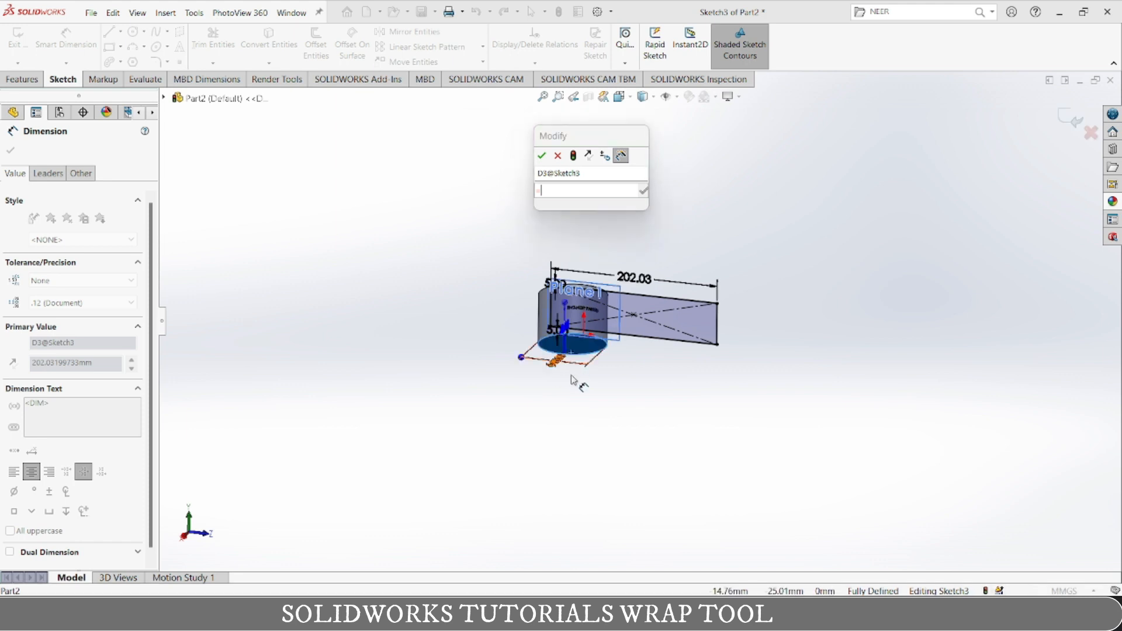
mouse_move(569, 392)
middle_down()
mouse_move(559, 406)
mouse_move(560, 367)
mouse_move(557, 377)
middle_up()
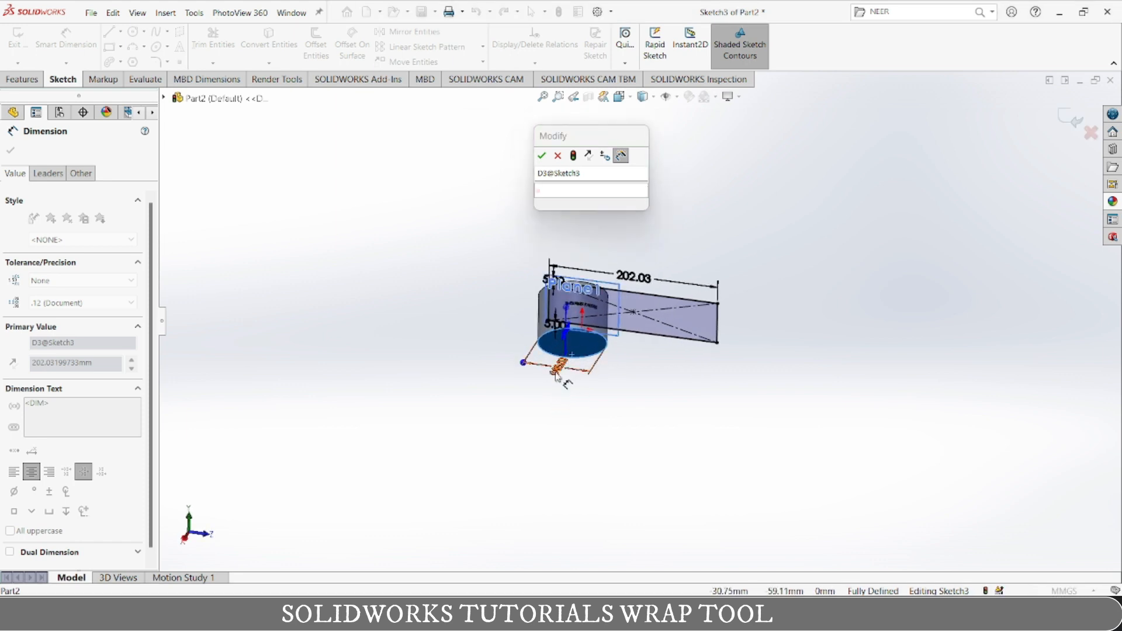
click(558, 373)
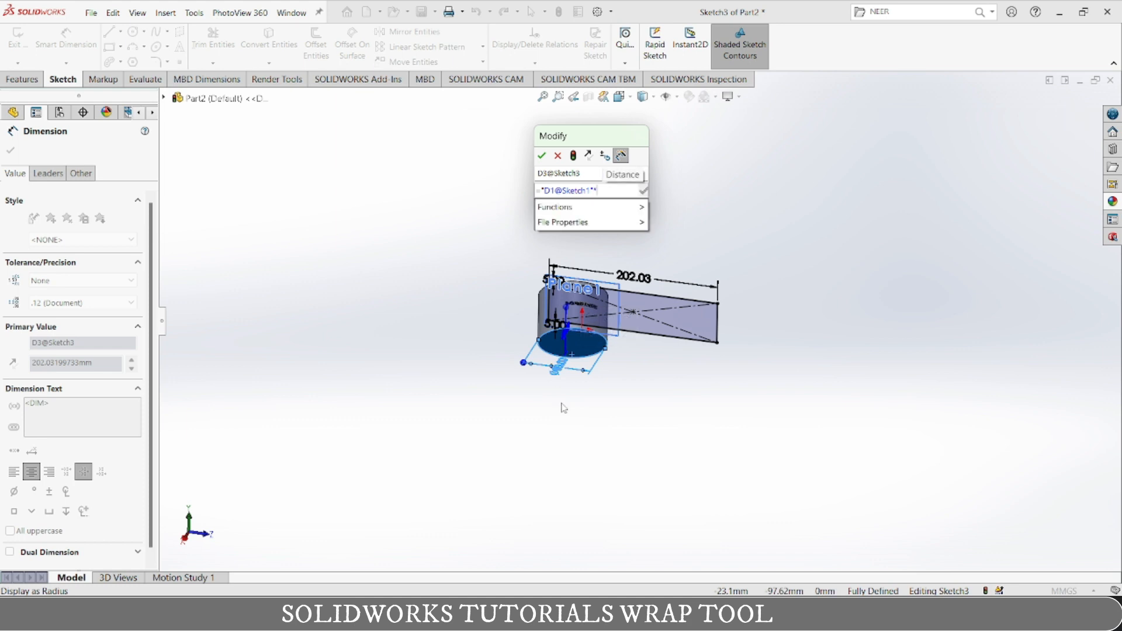
Multiply the referenced diameter by 3.14 in the equation and apply it as the rectangle's length.
text(*3)
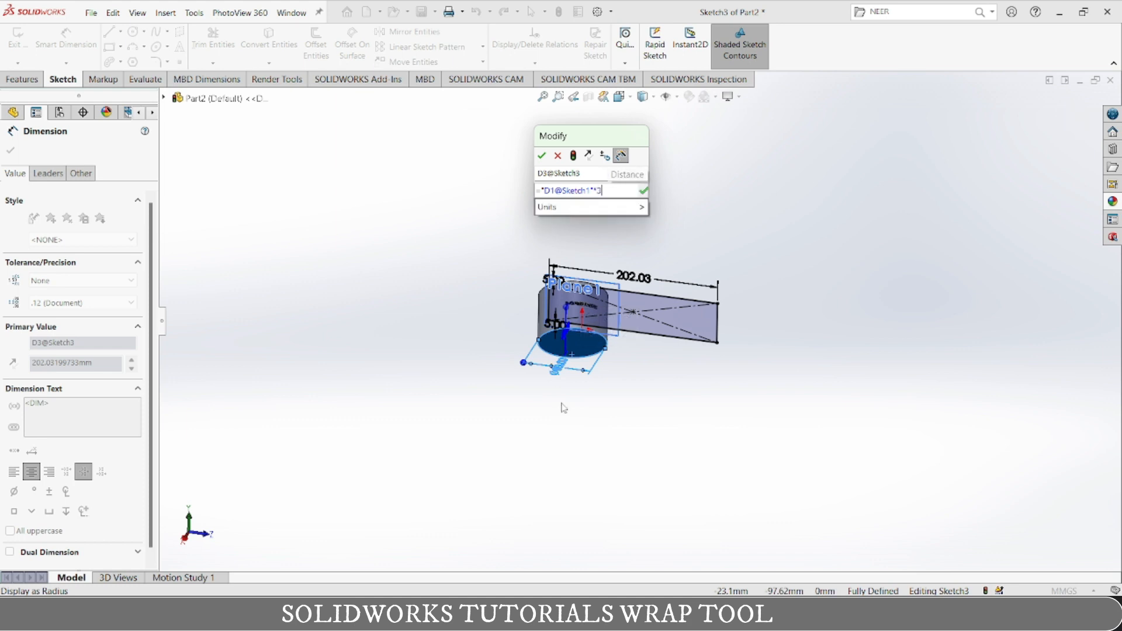
text(.14)
click(636, 213)
click(542, 155)
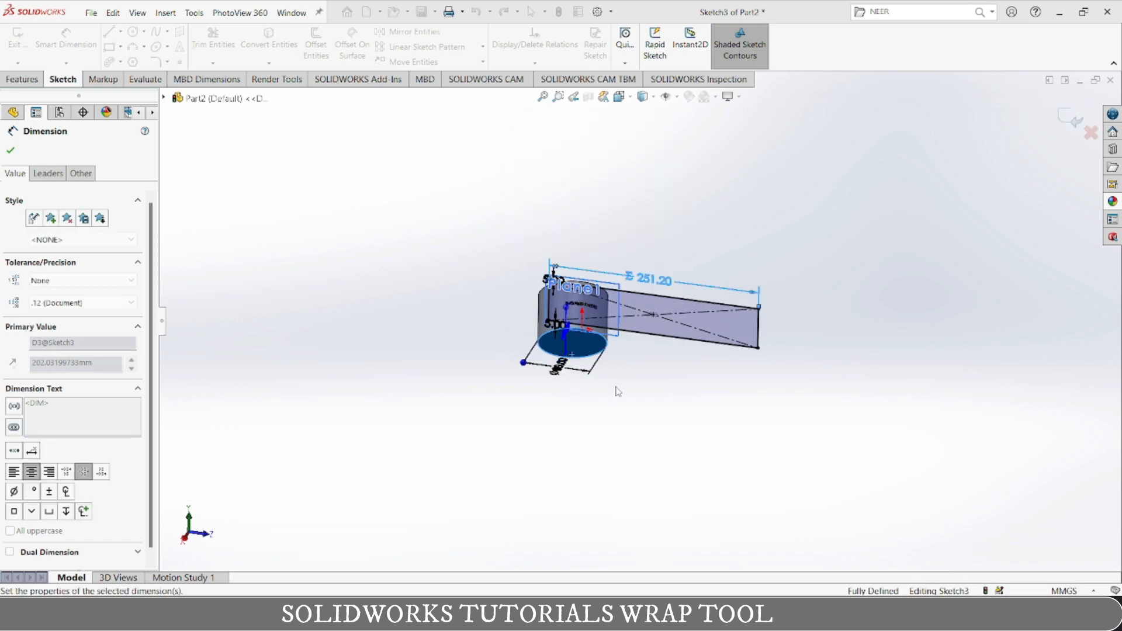
mouse_move(615, 381)
middle_down()
mouse_move(583, 405)
mouse_move(576, 488)
mouse_move(628, 368)
mouse_move(613, 385)
middle_up()
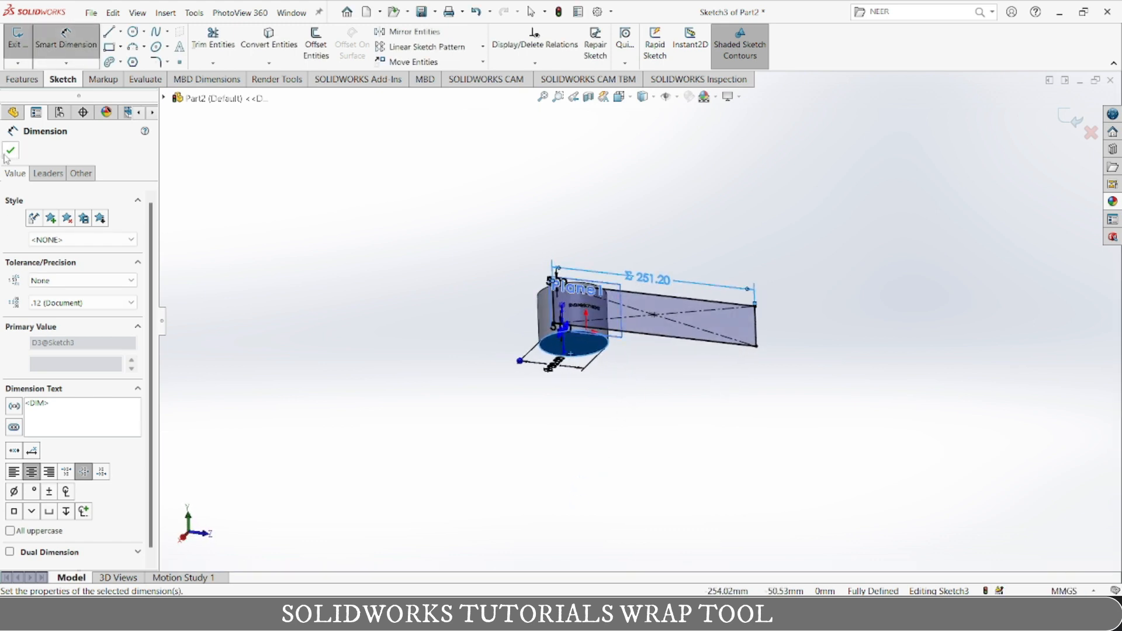
key(Escape)
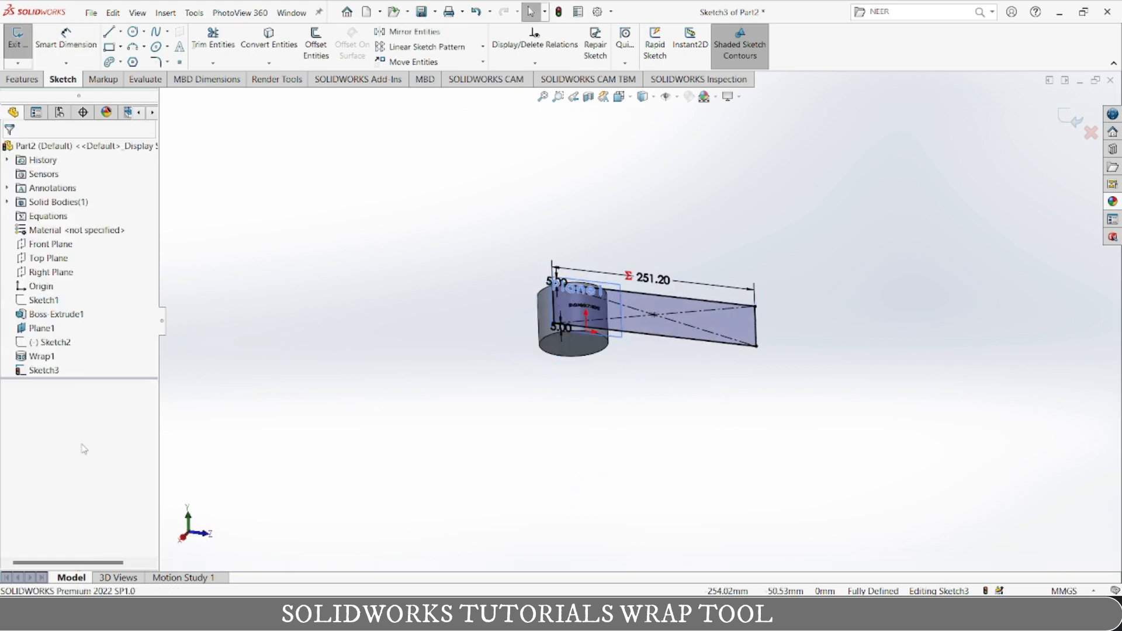
View the rectangle sketch face-on and delete its two diagonal construction lines.
right_click(46, 369)
click(81, 345)
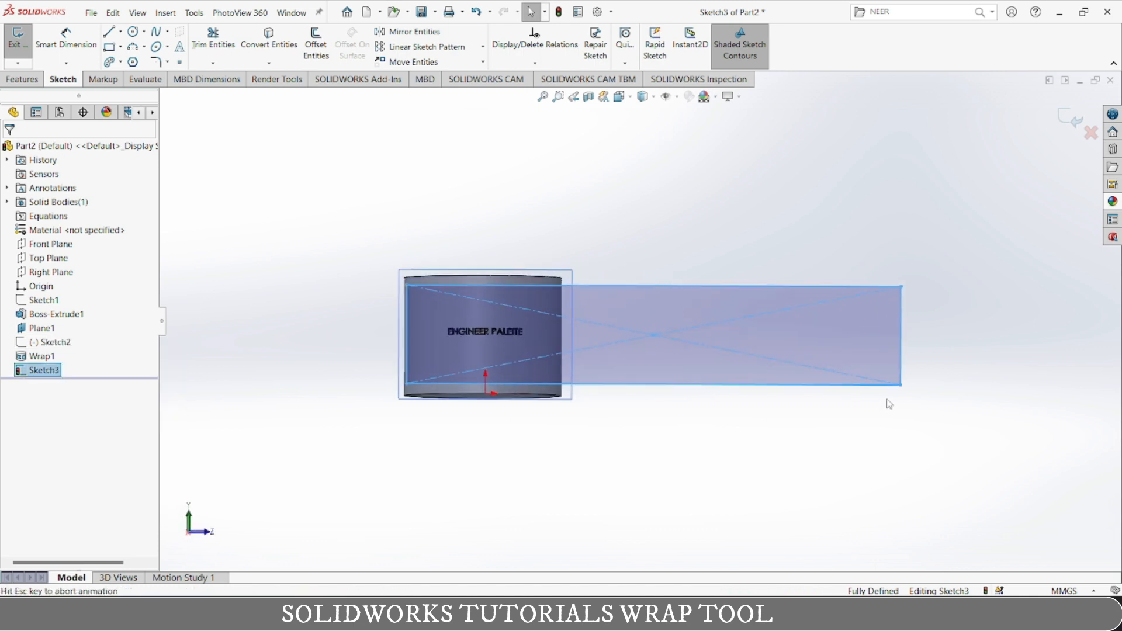
scroll(748, 310, down, 5)
click(482, 419)
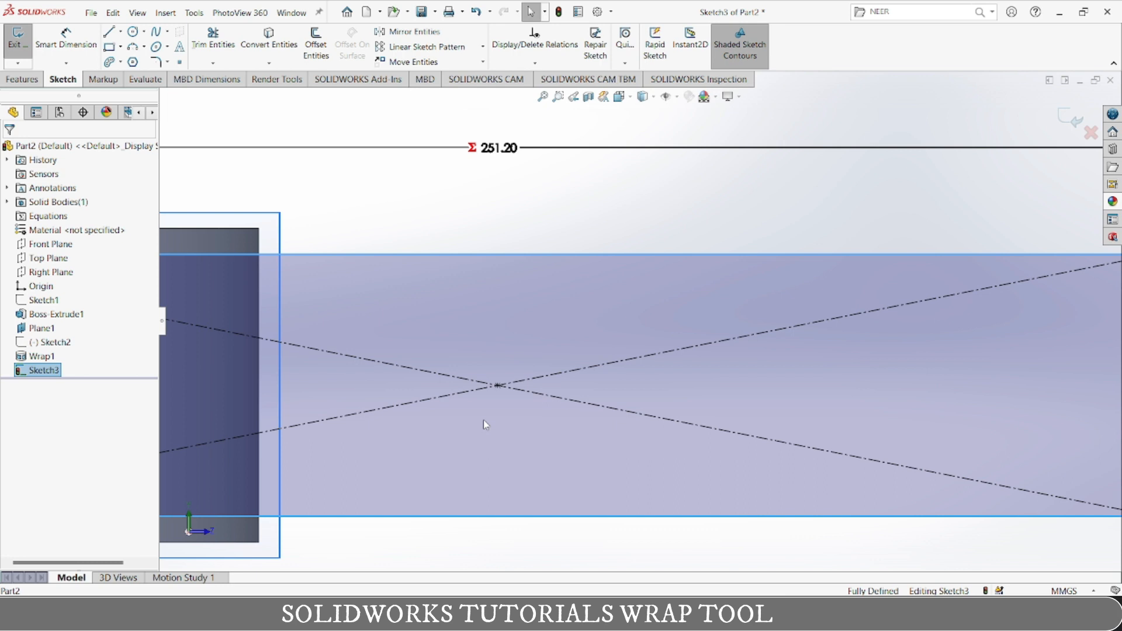
click(506, 386)
click(514, 389)
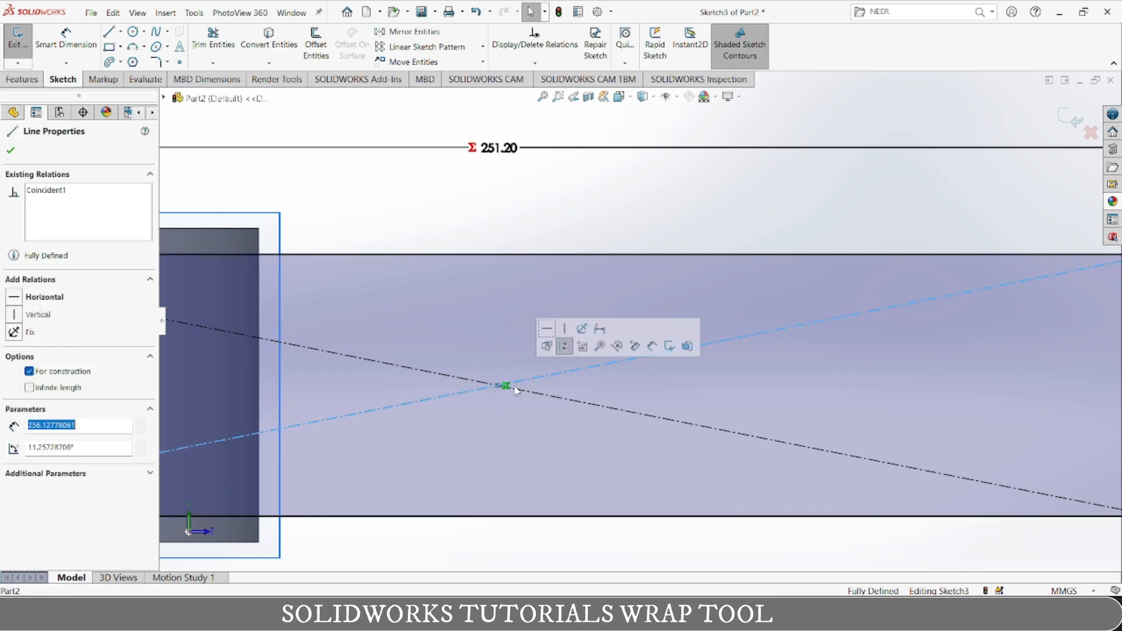
click(518, 392)
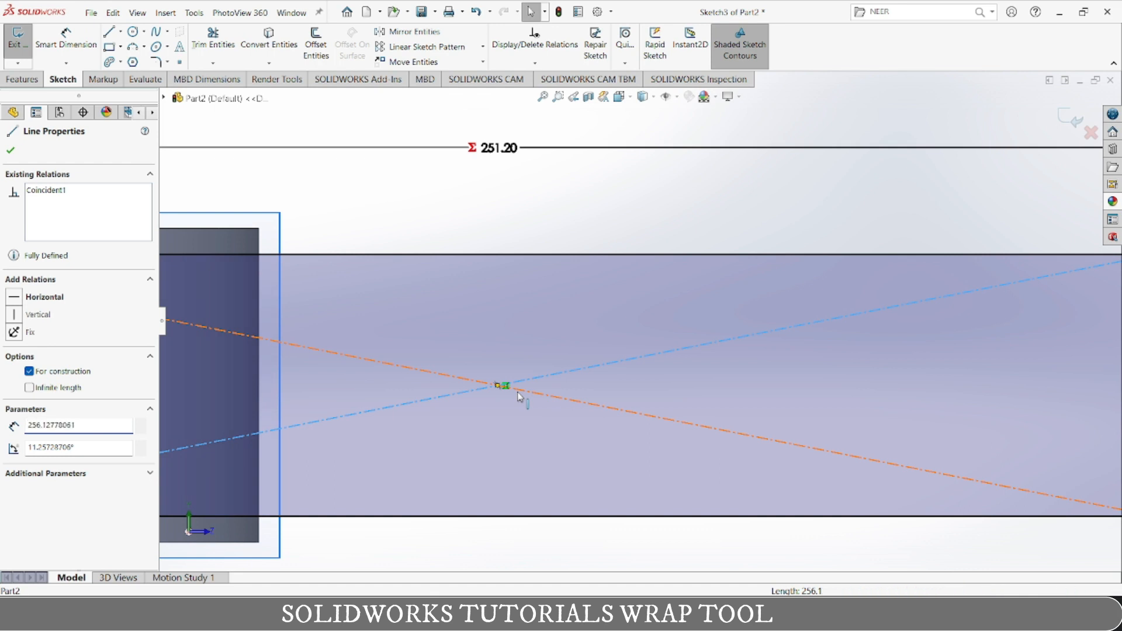
ctrl+click(521, 398)
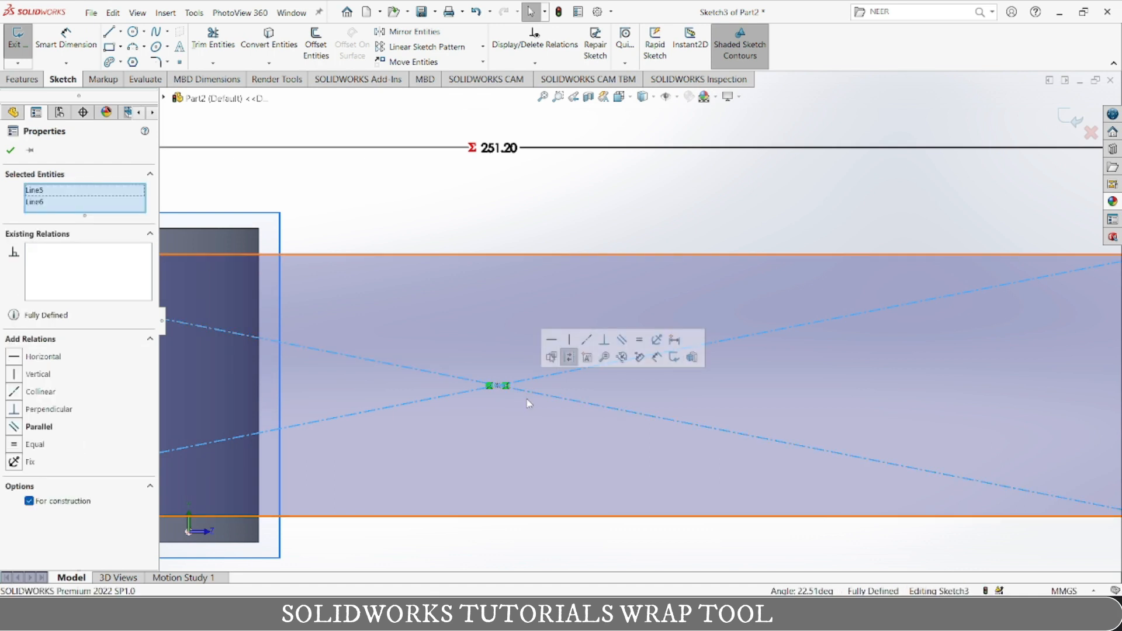
key(Delete)
Sketch a line about 19 mm long from the rectangle's upper edge down to its left edge, continuing to the lower edge directly above the origin.
key(f)
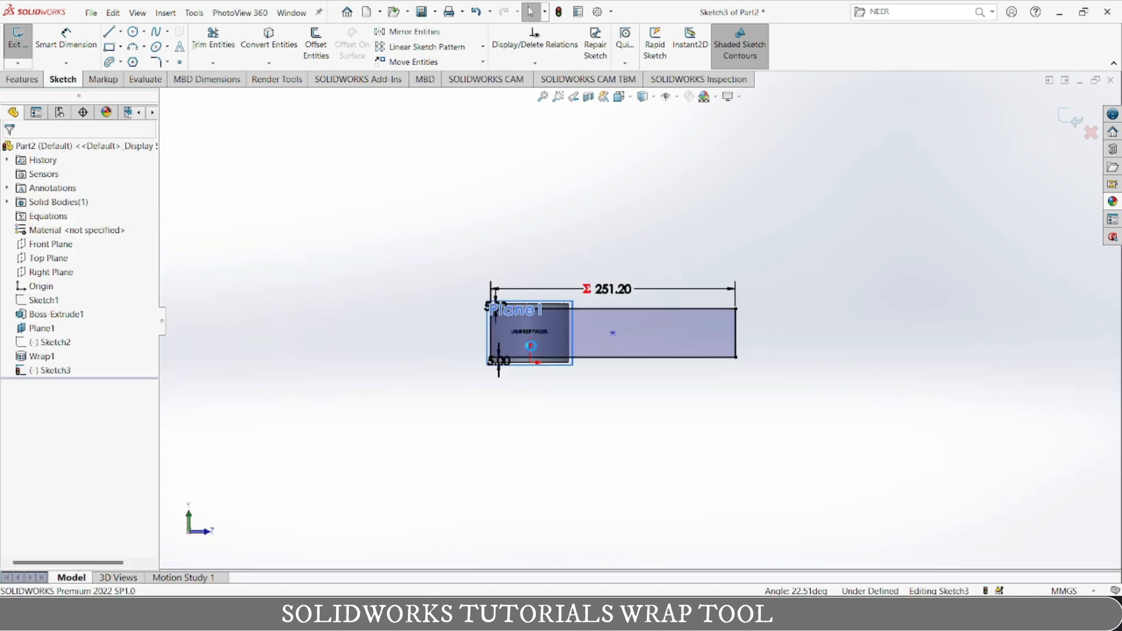
scroll(534, 344, down, 5)
scroll(507, 338, down, 2)
scroll(456, 157, up, 3)
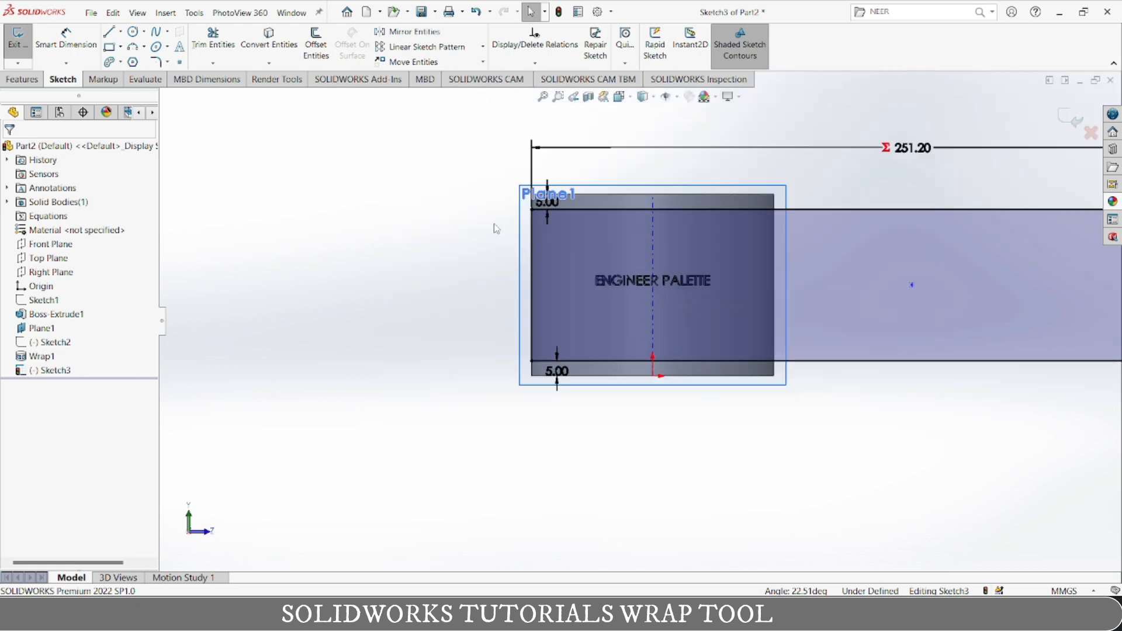
scroll(601, 248, down, 5)
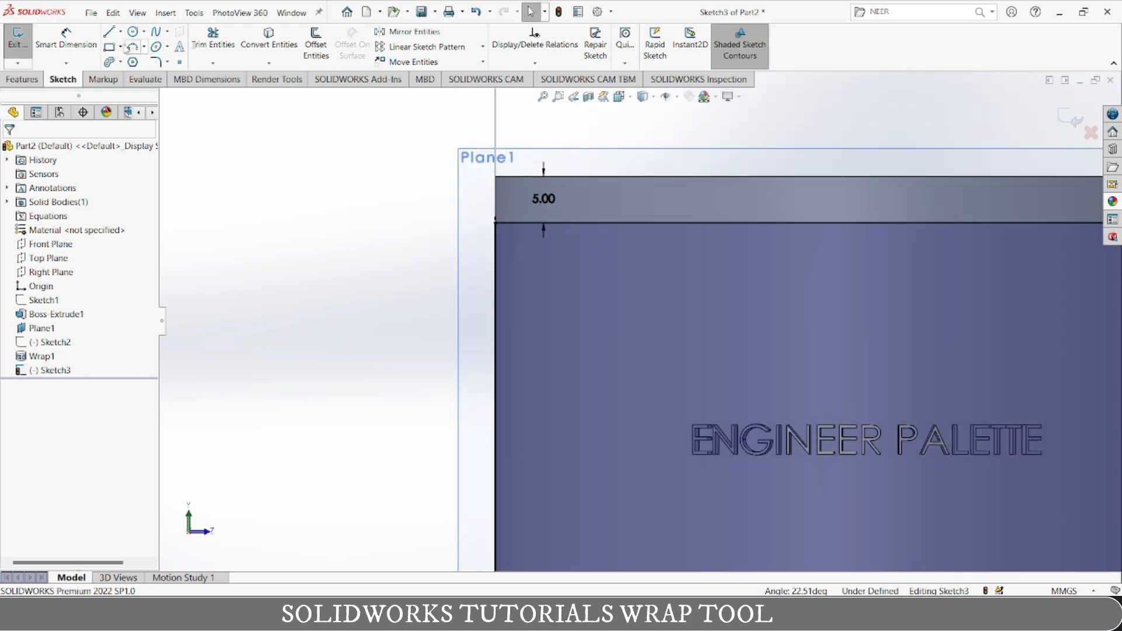
click(110, 33)
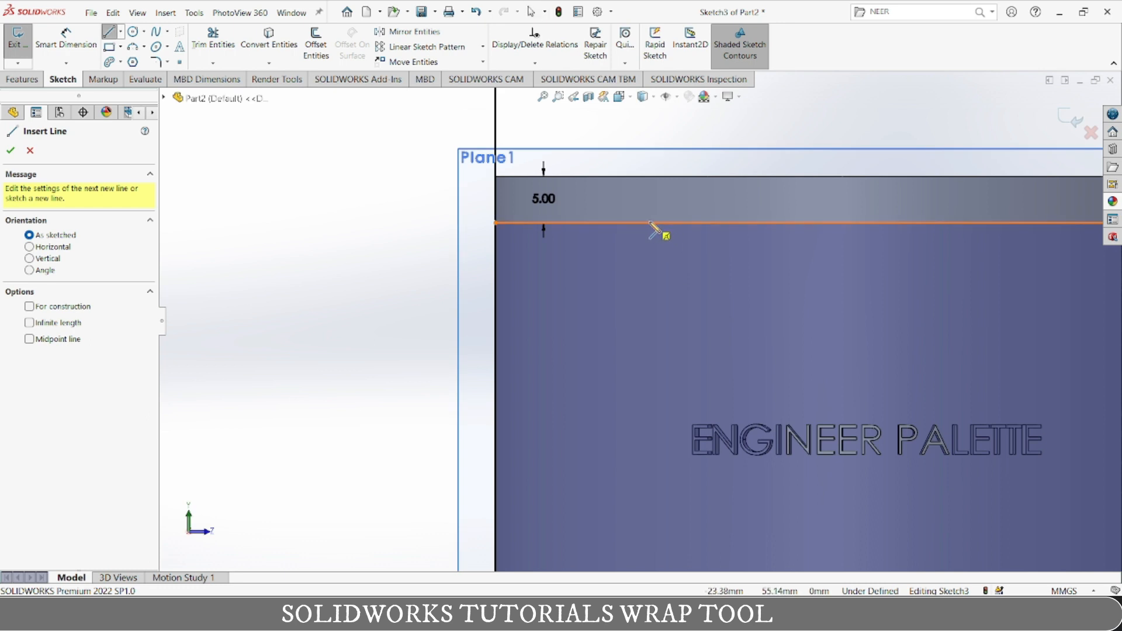
click(649, 223)
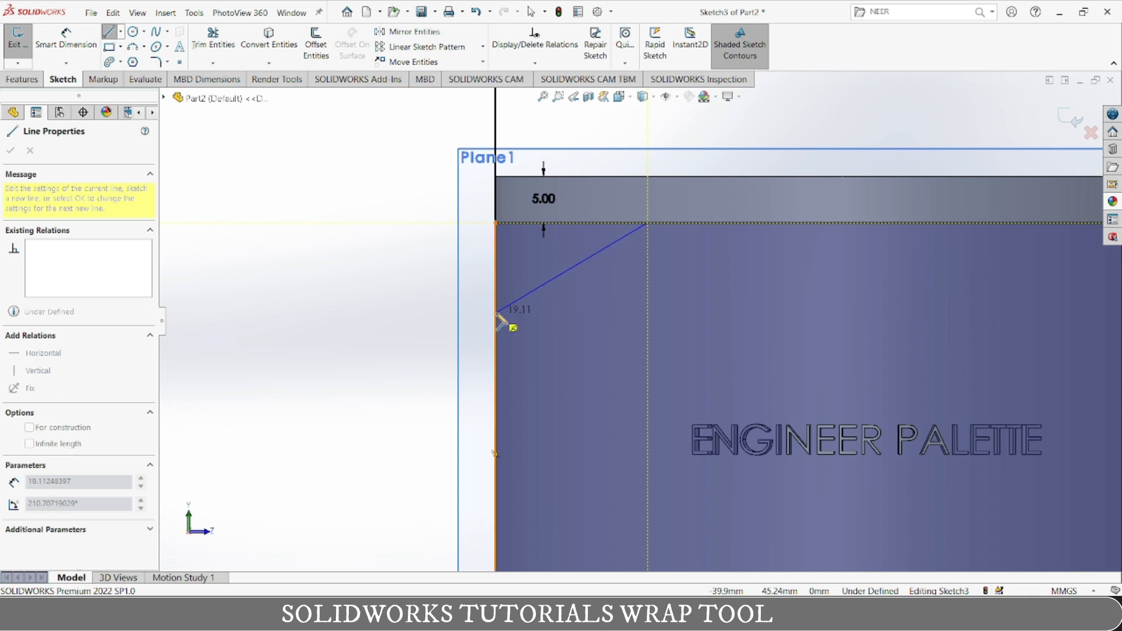
click(496, 312)
scroll(596, 502, up, 3)
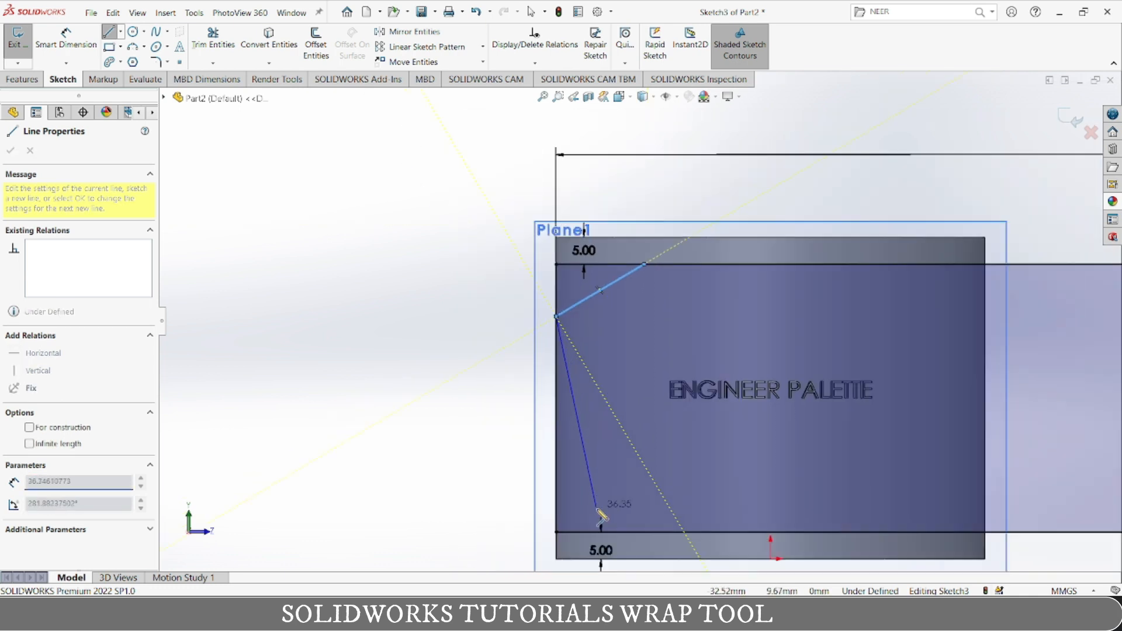
scroll(597, 508, up, 1)
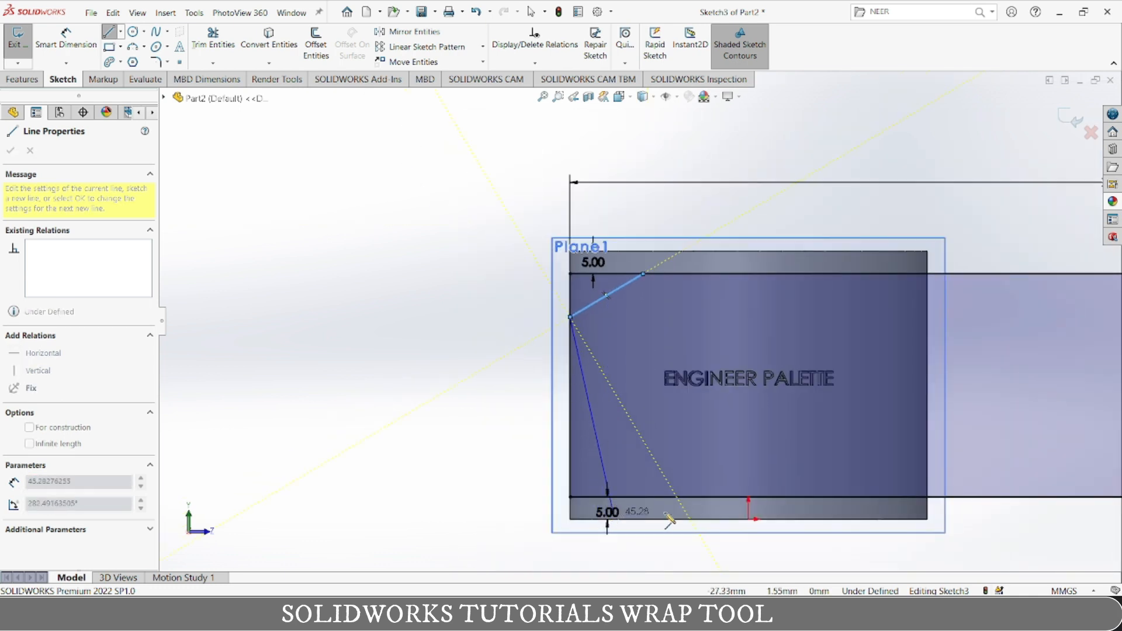
click(747, 497)
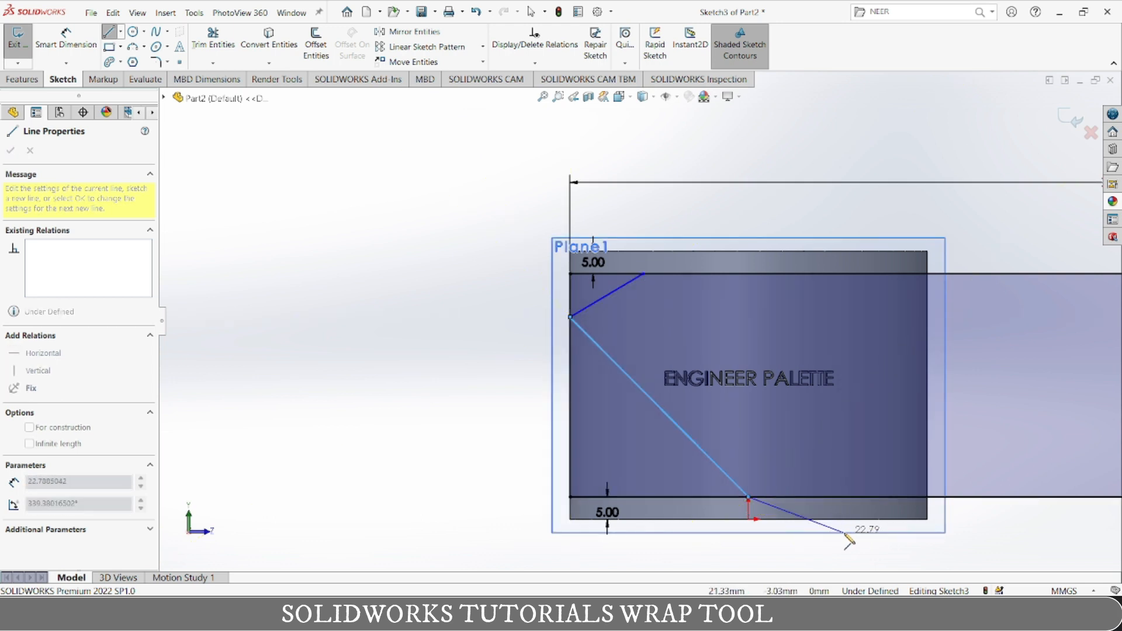
key(Escape)
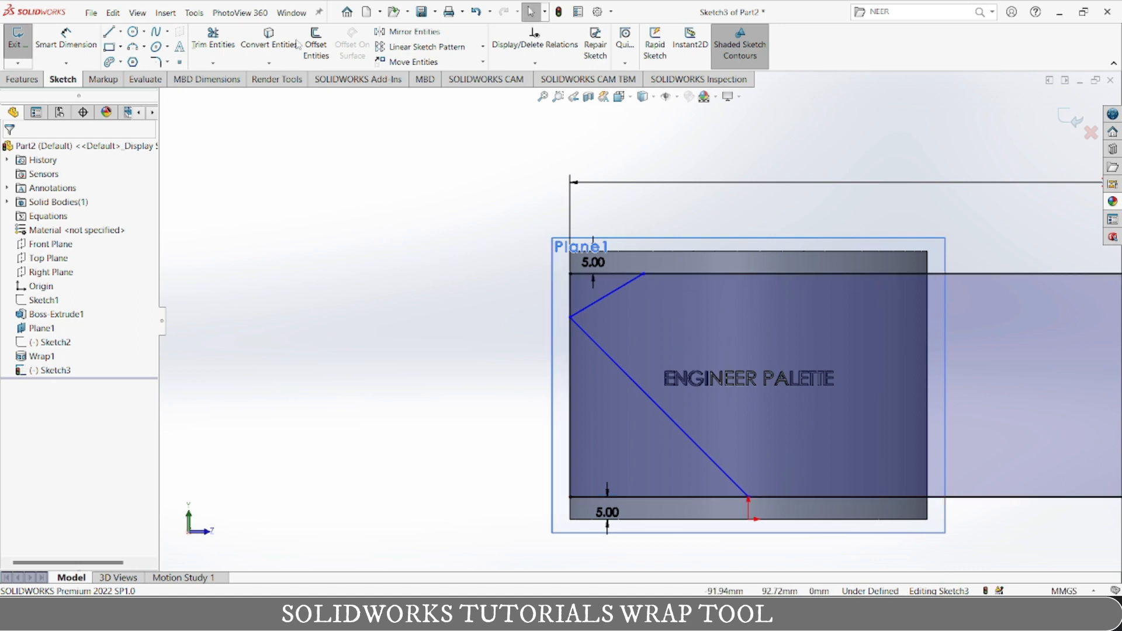
Sketch a vertical centerline about 56 mm long from the line's lower endpoint to just above the cylinder's top edge.
click(121, 31)
click(136, 59)
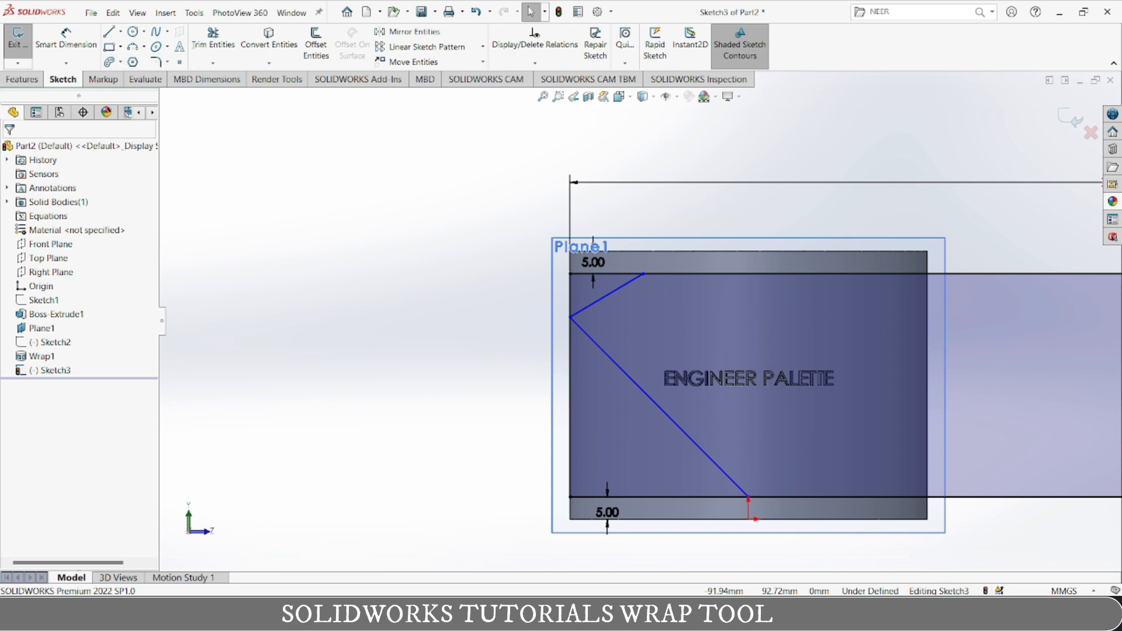
click(748, 497)
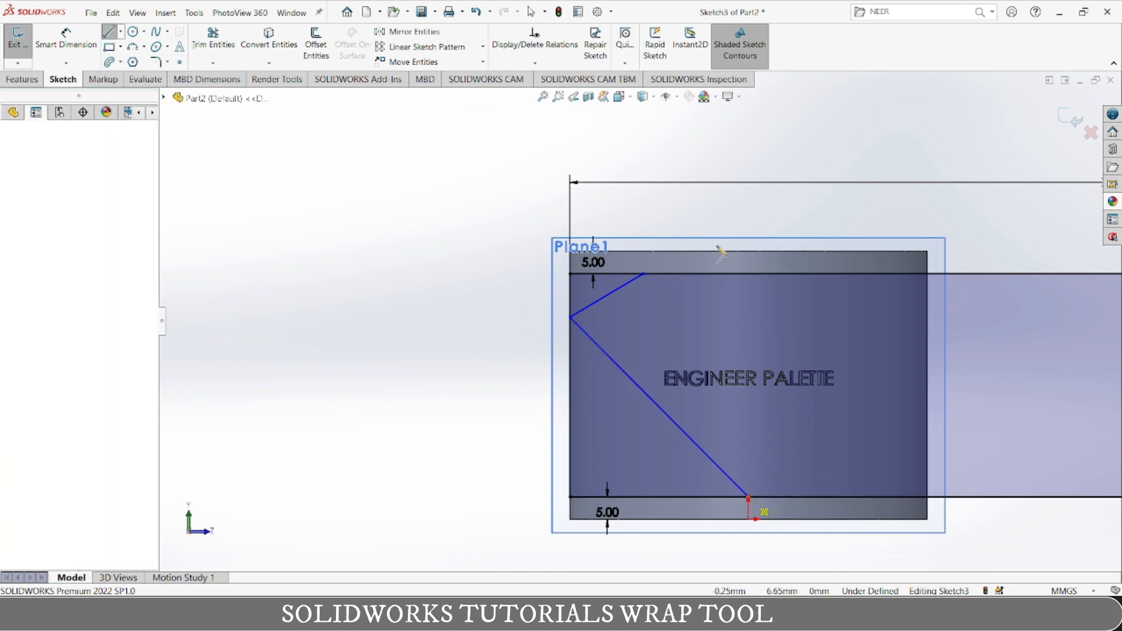
click(747, 247)
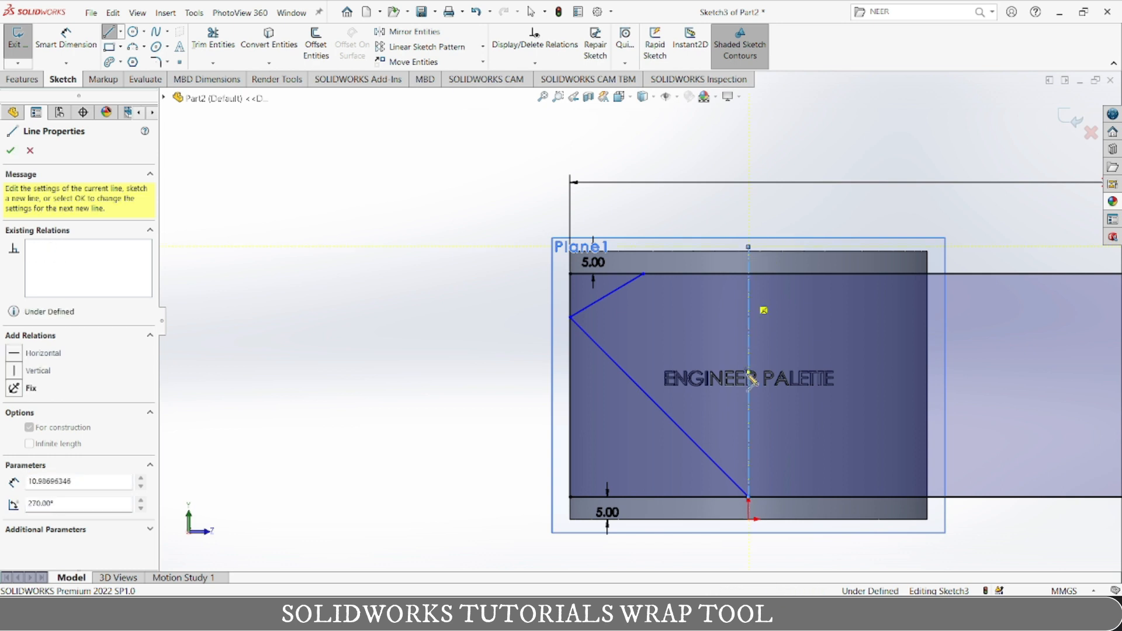
key(Escape)
key(Escape)
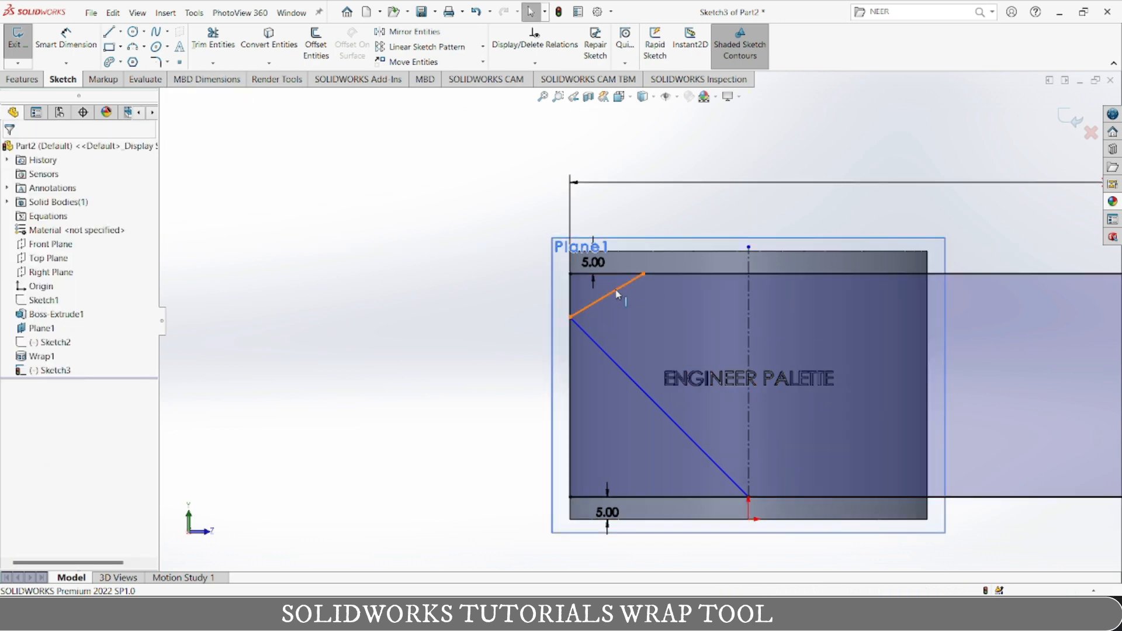
Mirror the short angled line at the upper left about the vertical centerline, keeping the original, and delete the centerline.
click(405, 36)
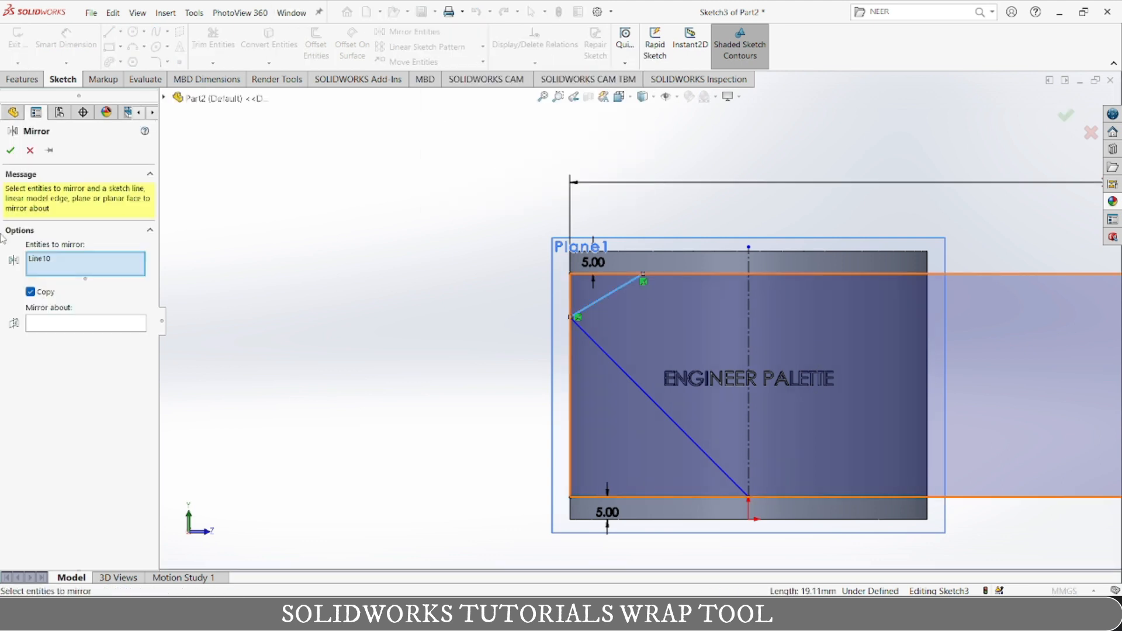
click(74, 324)
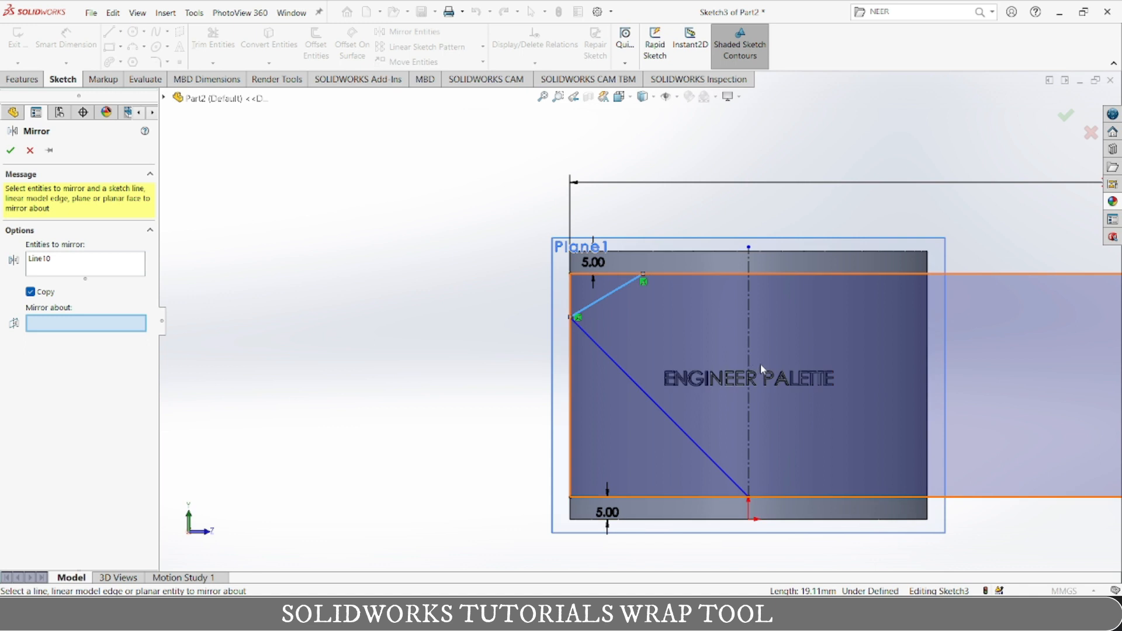
click(748, 330)
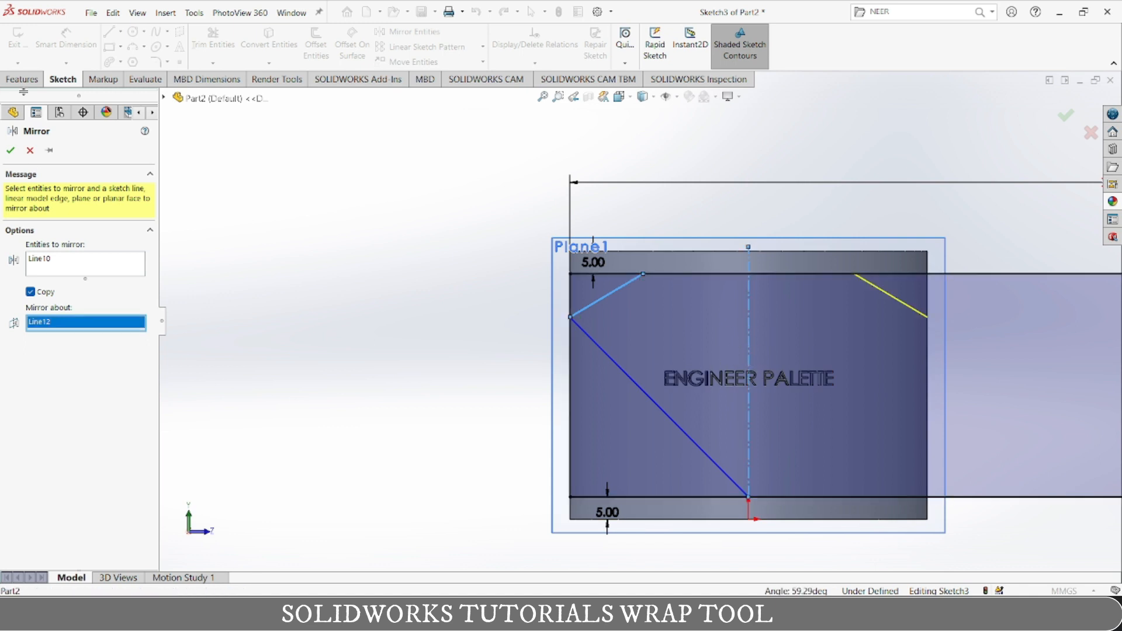
click(11, 151)
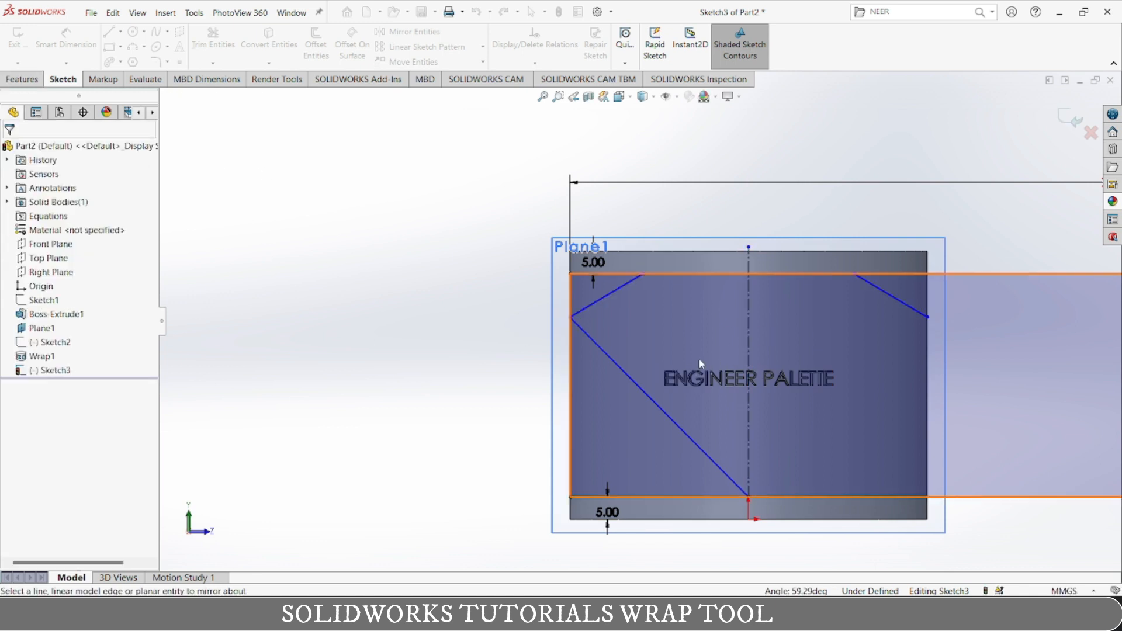
click(749, 332)
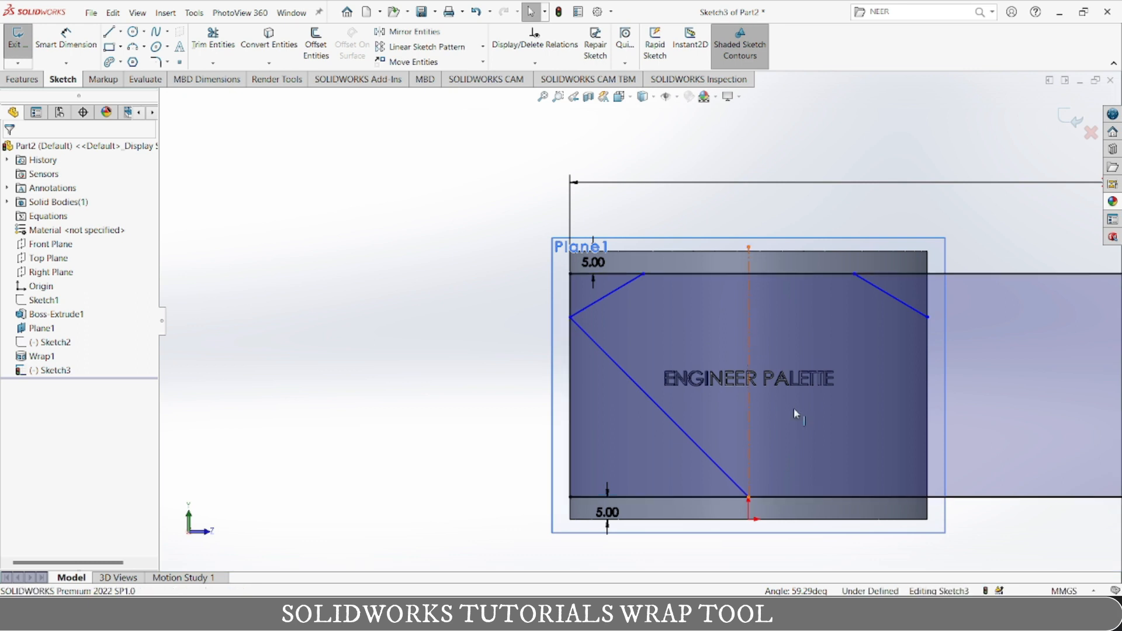
key(Delete)
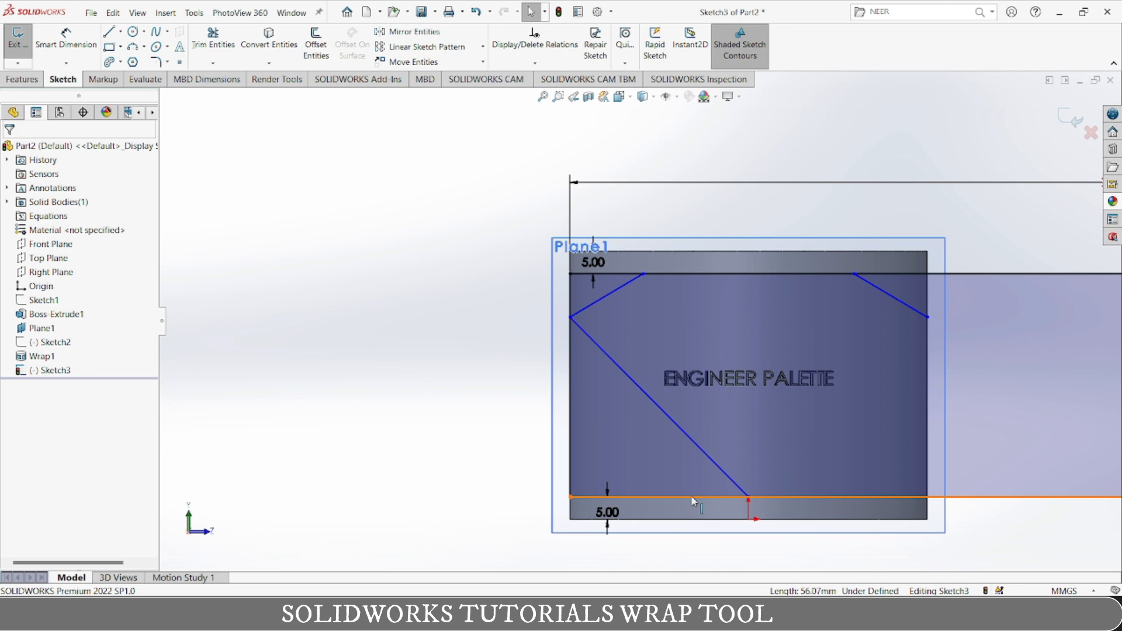
Delete the rectangle's lower, left and upper edges together with their associated dimensions.
click(691, 496)
key(Delete)
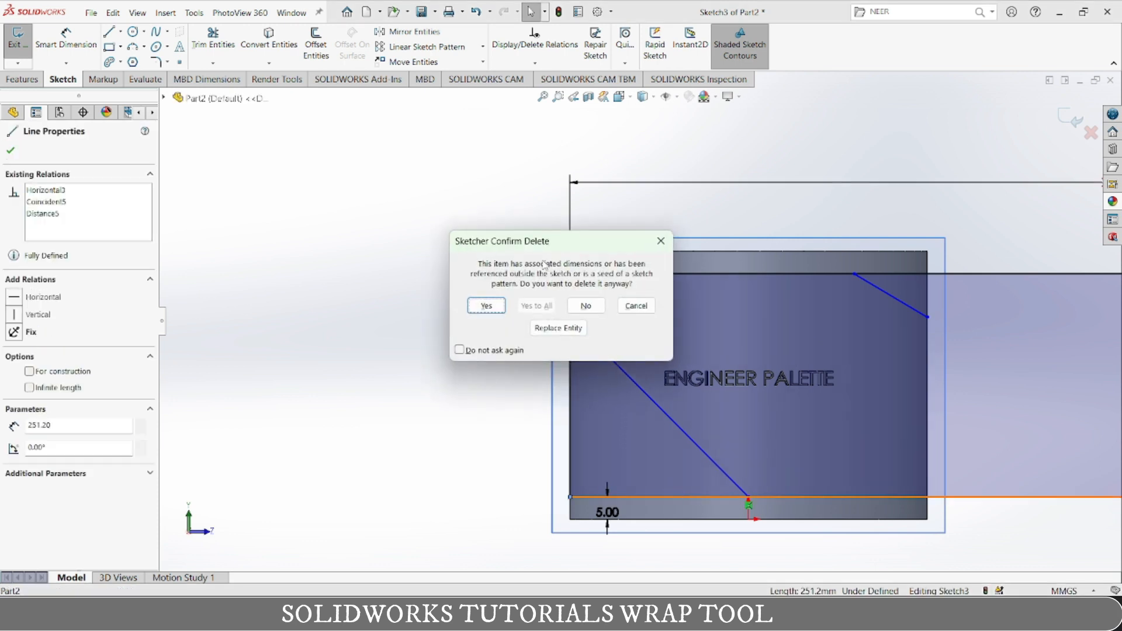
click(476, 309)
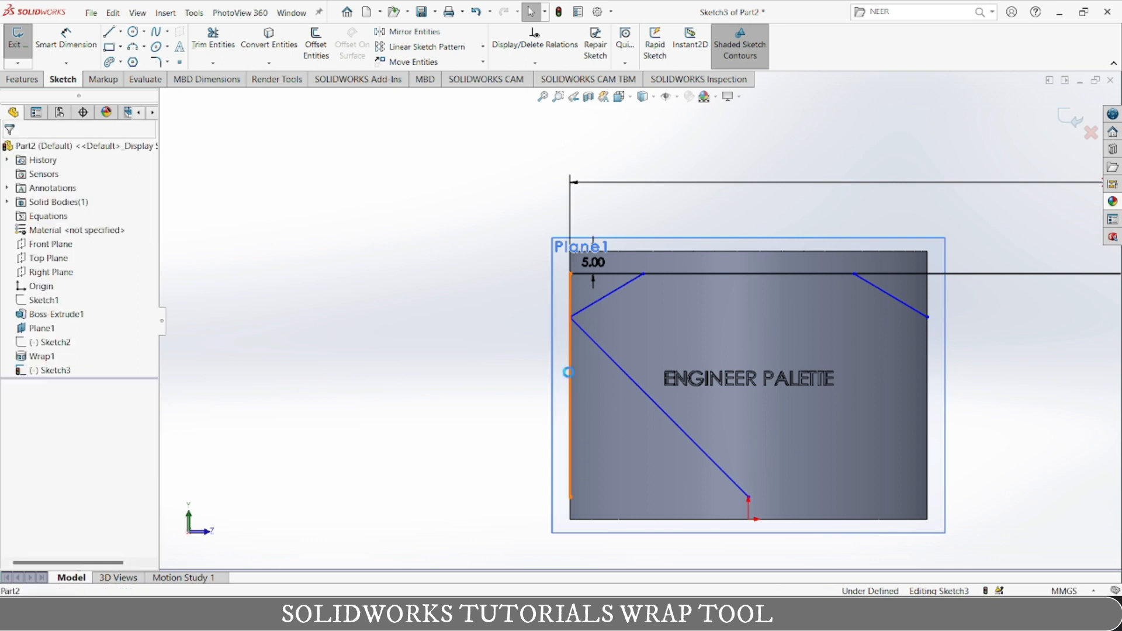
click(687, 276)
click(1014, 445)
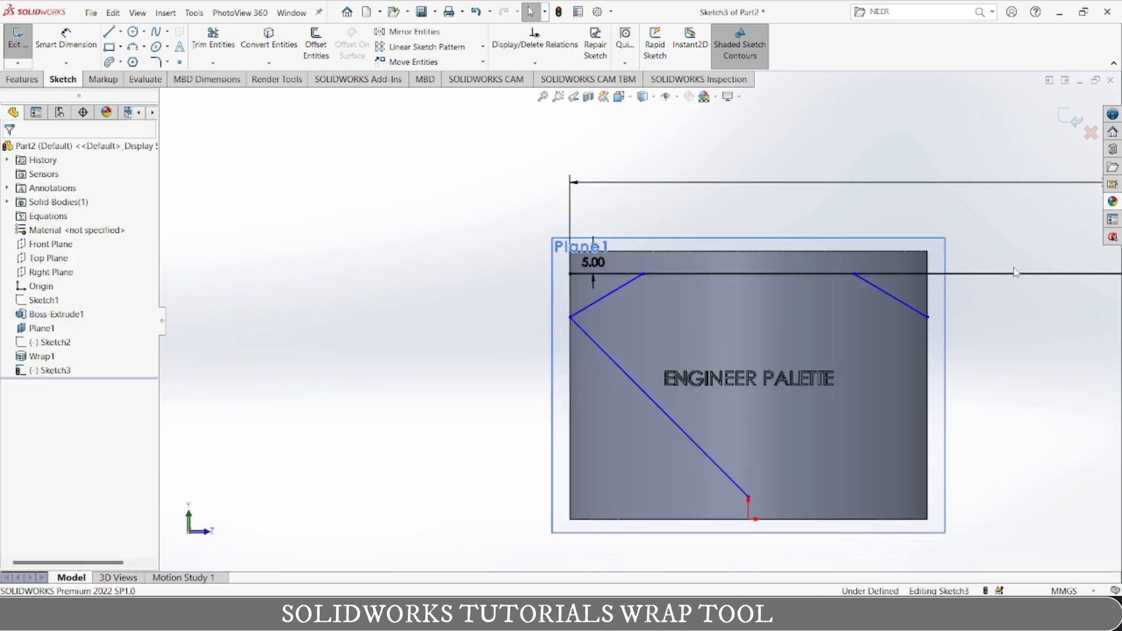
drag(1029, 222, 984, 298)
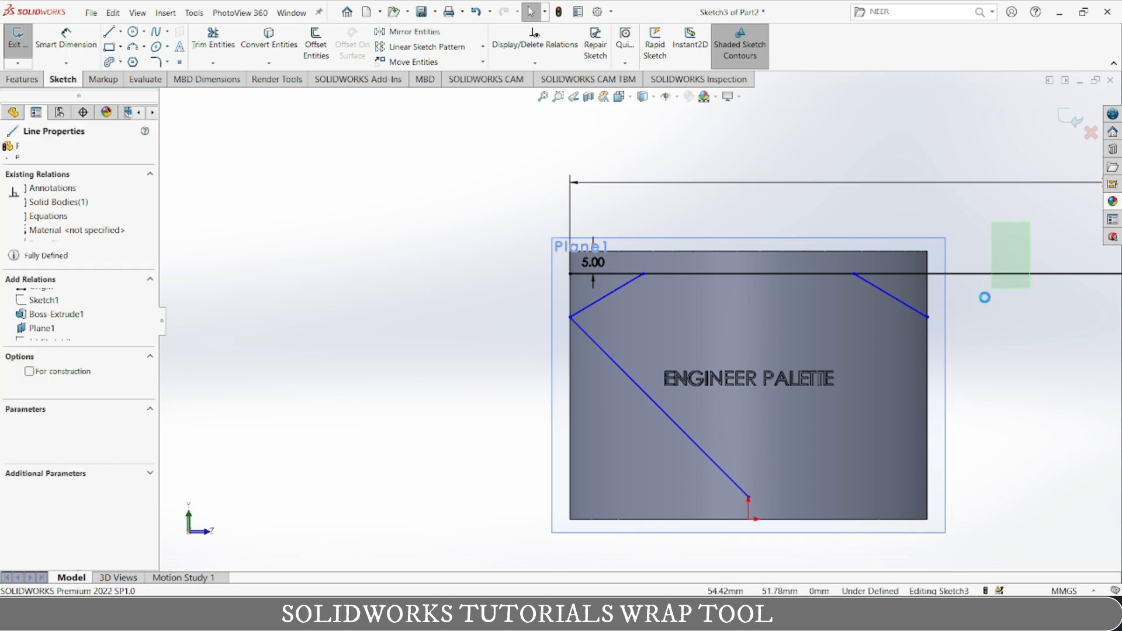
key(Delete)
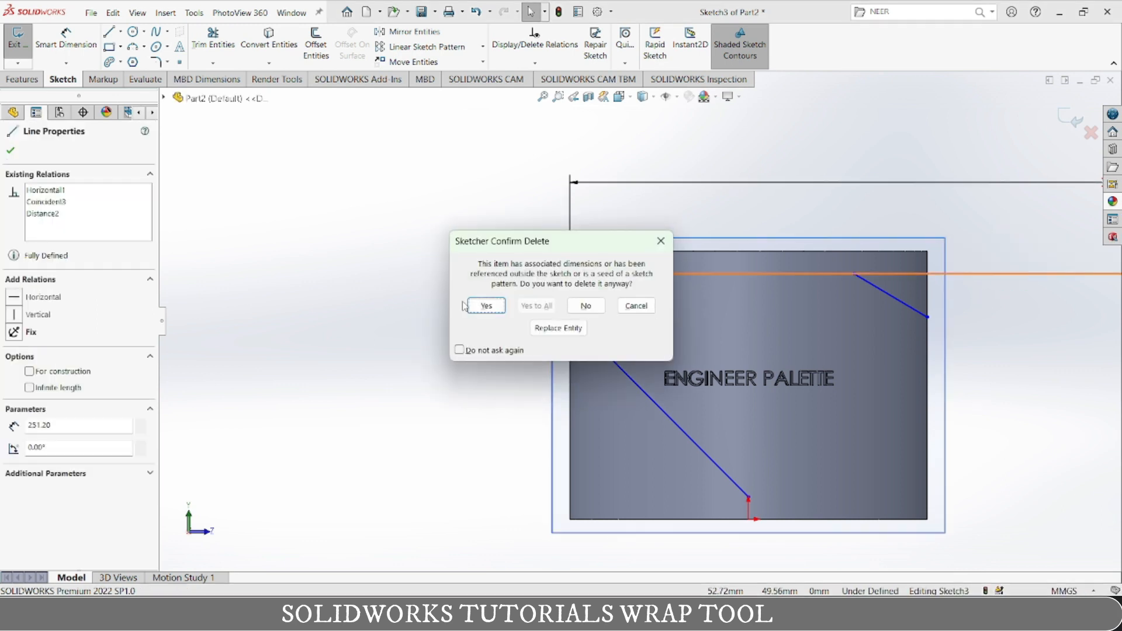
click(485, 306)
Delete the rectangle's remaining right vertical edge, far to the right of the cylinder.
scroll(904, 459, up, 5)
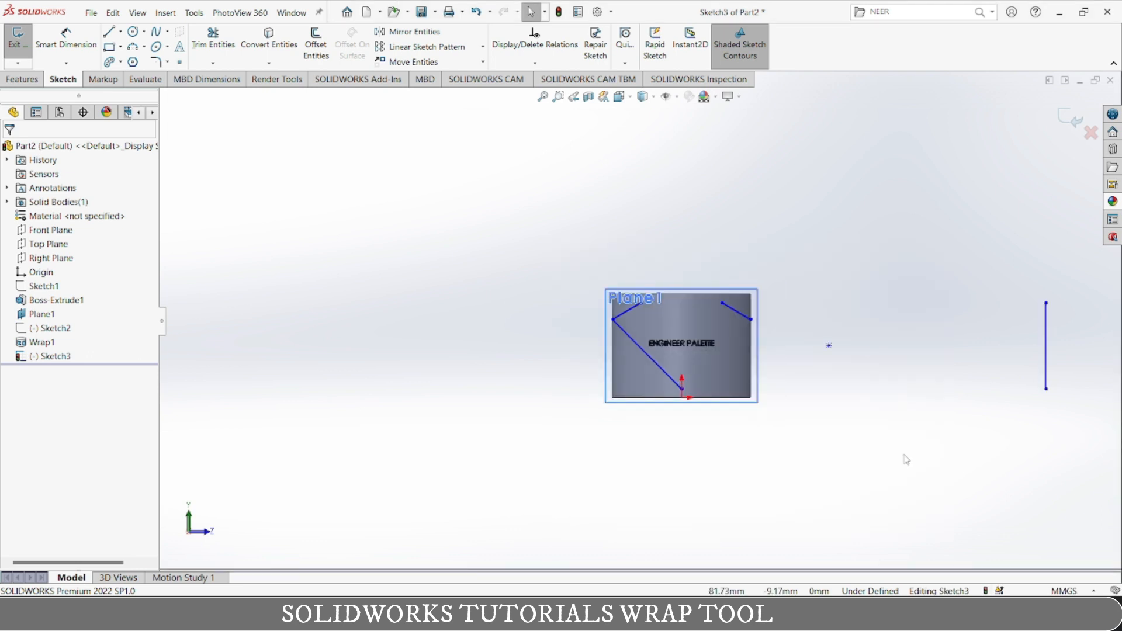
drag(1070, 336, 929, 392)
key(Delete)
Sketch a horizontal line about 47 mm long joining the upper endpoints of the two short angled lines.
scroll(760, 379, down, 3)
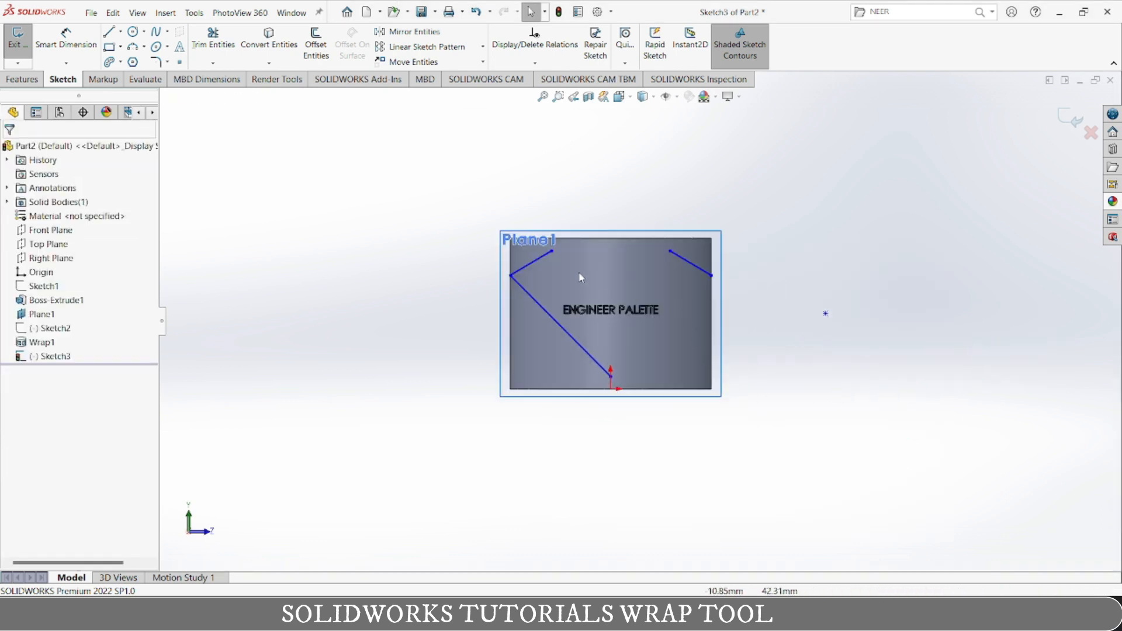
scroll(580, 277, down, 5)
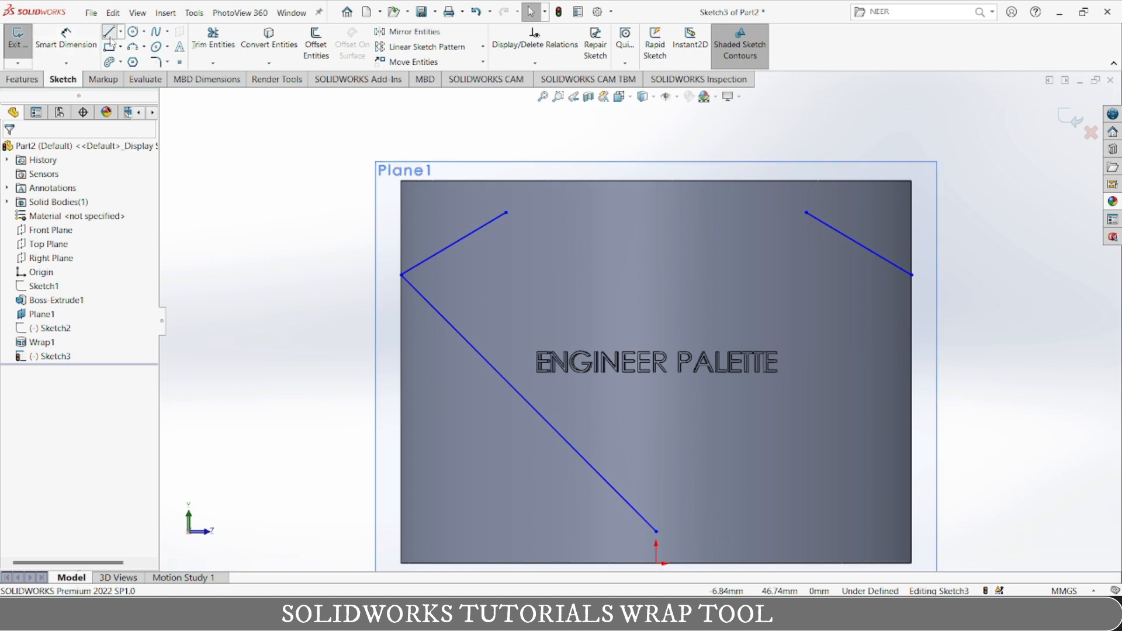
key(l)
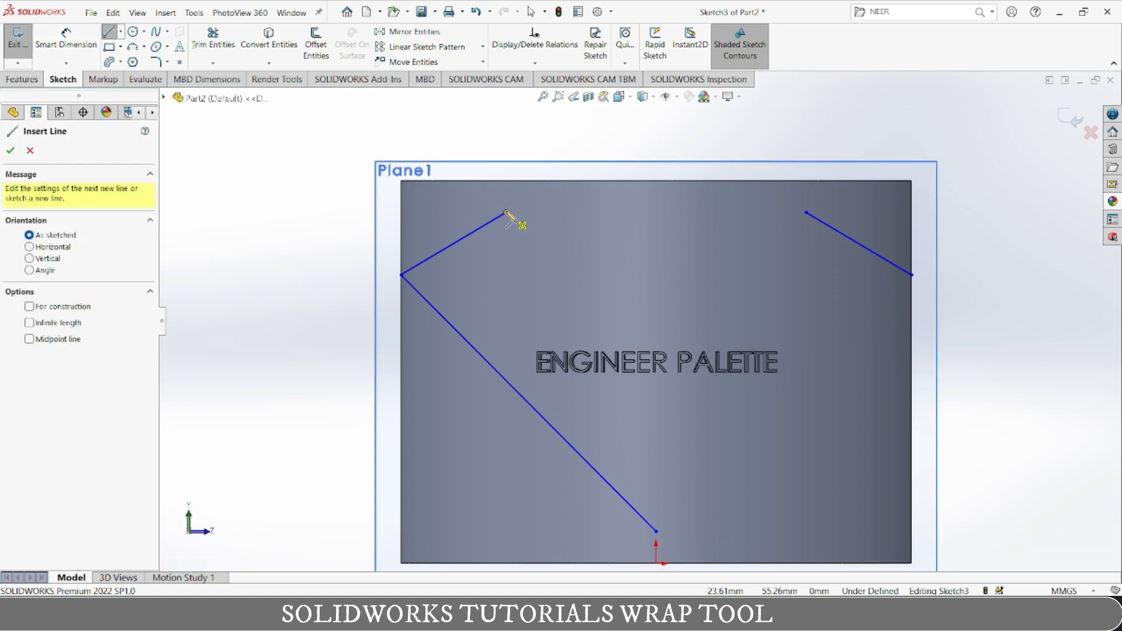
click(506, 213)
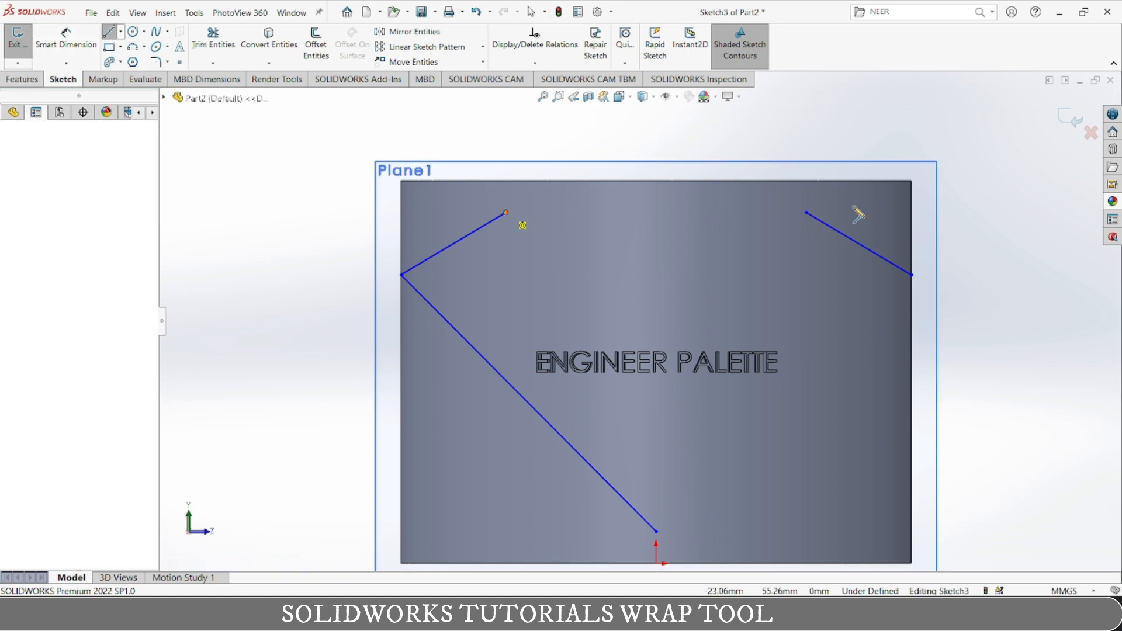
click(806, 212)
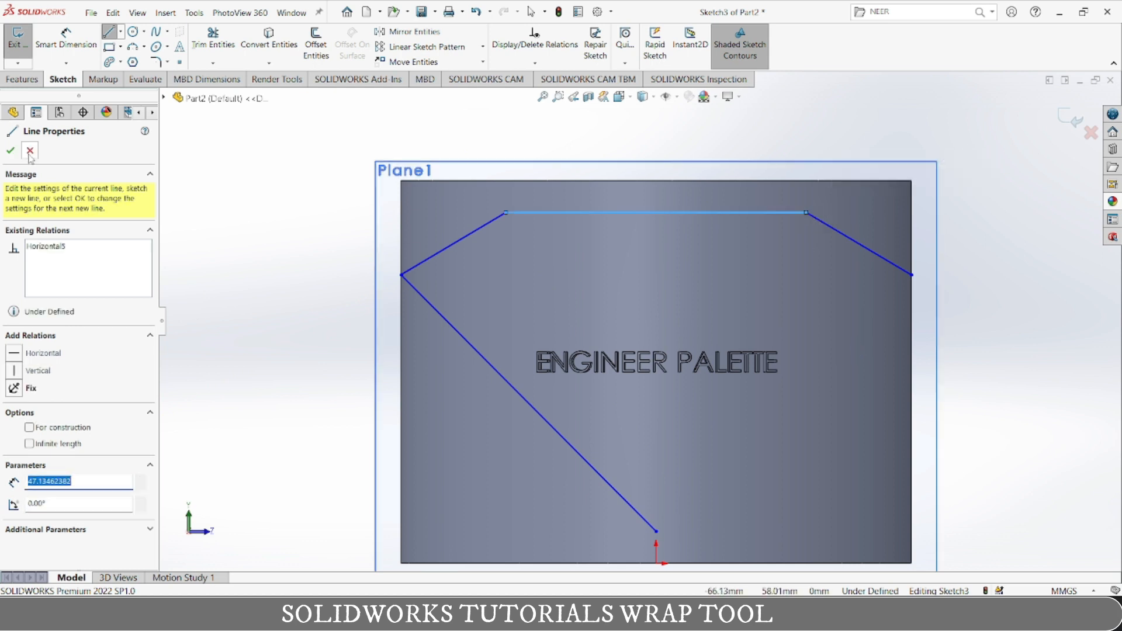
click(10, 150)
Sketch a vertical centerline from the lower endpoint of the right angled line up to a point above the cylinder.
click(120, 32)
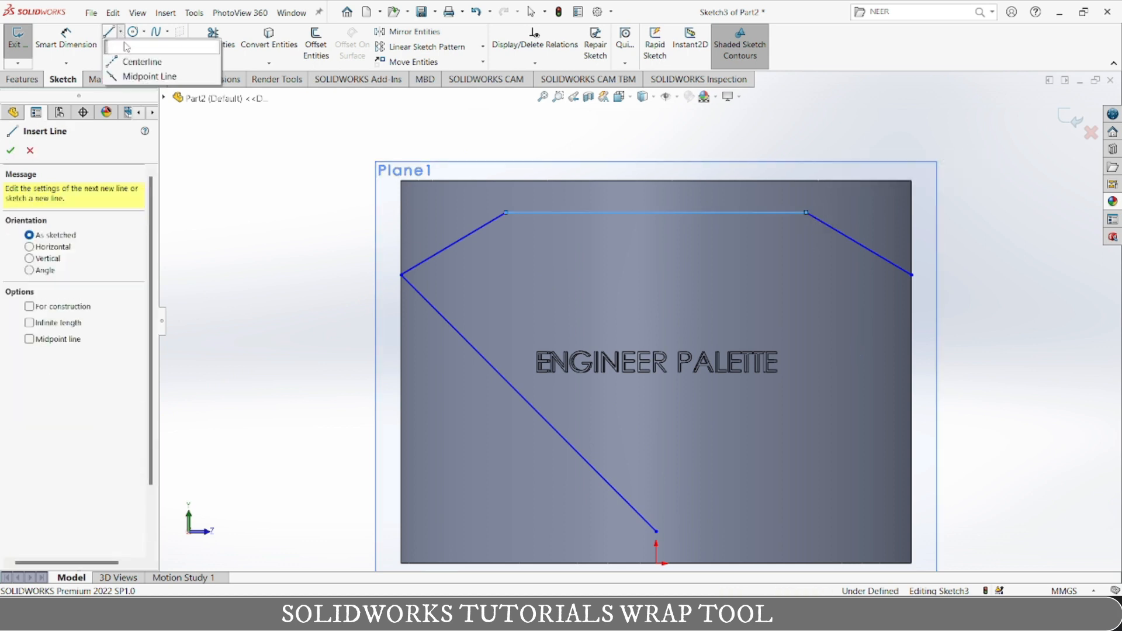
click(134, 62)
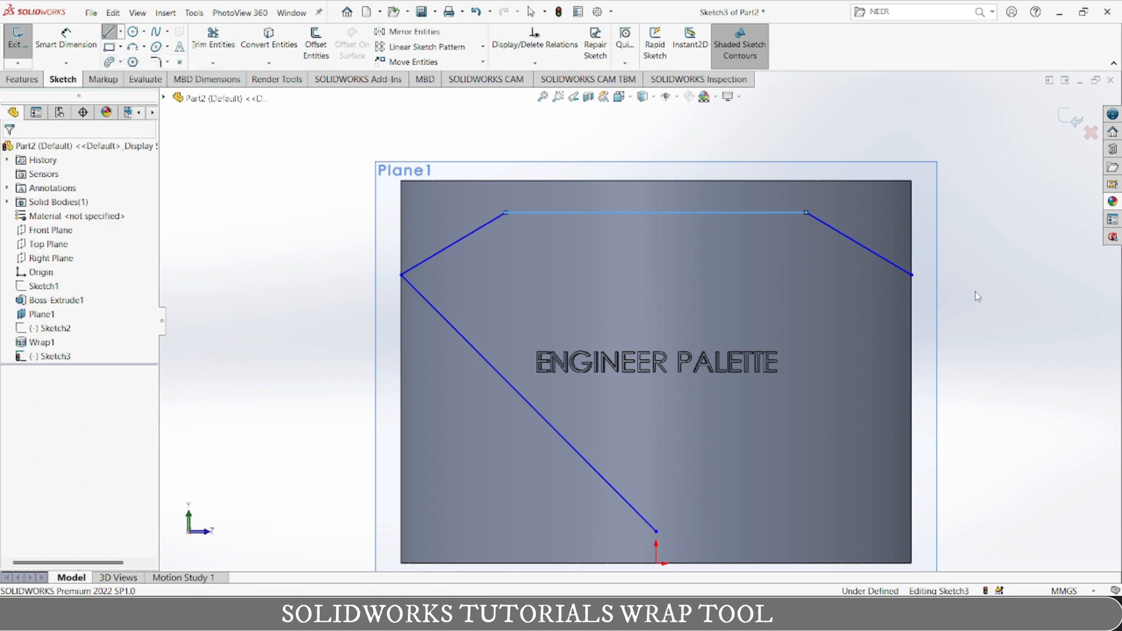
click(911, 275)
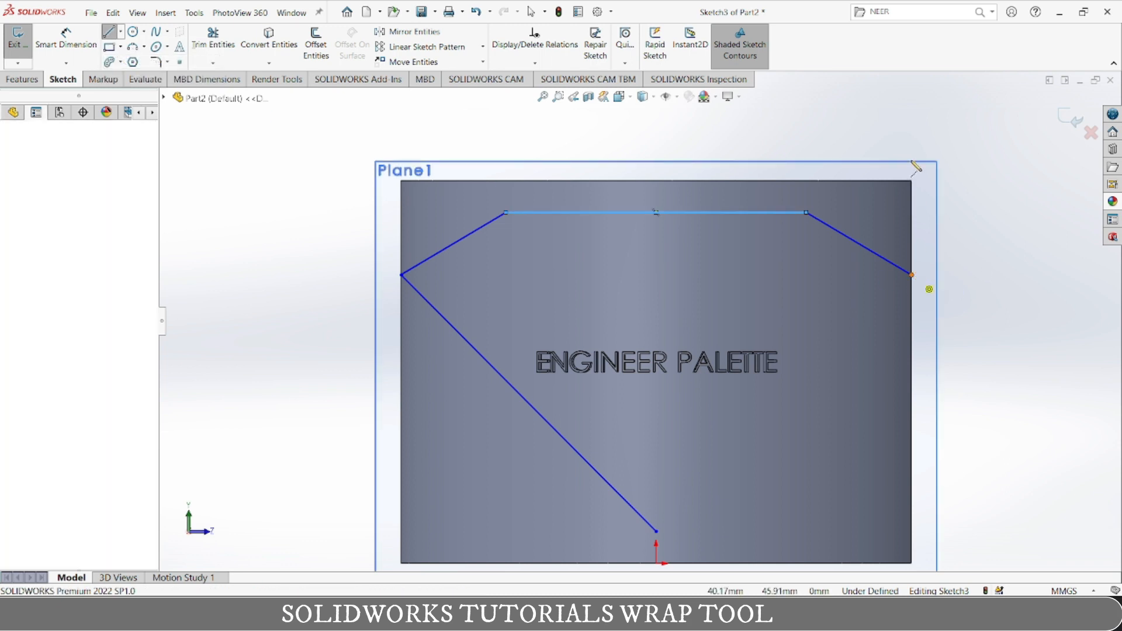
click(910, 101)
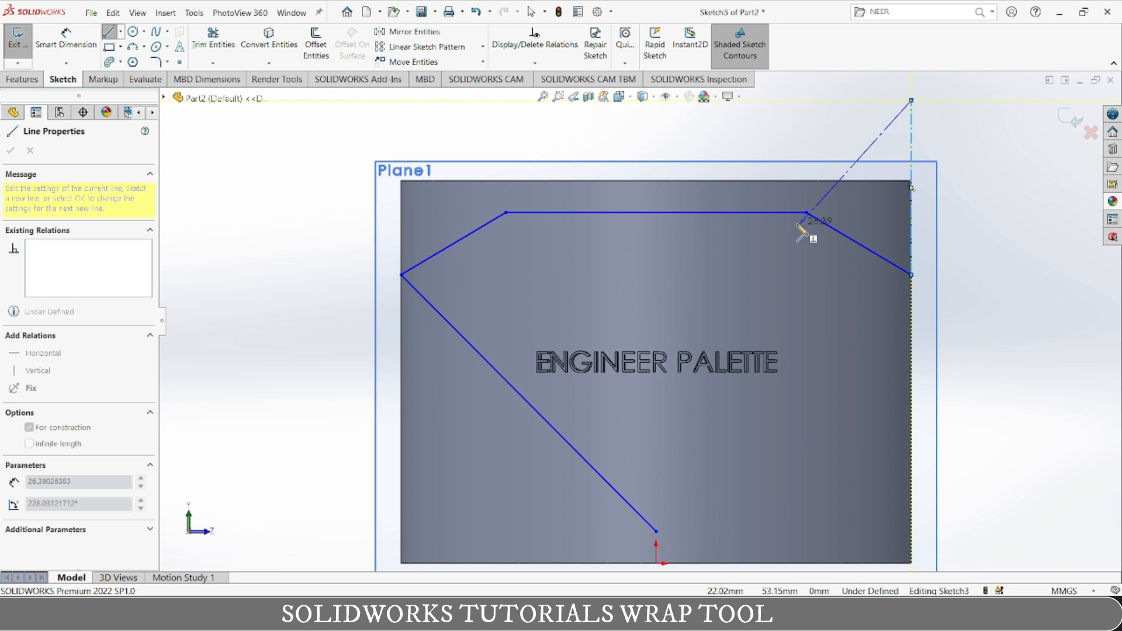
key(Escape)
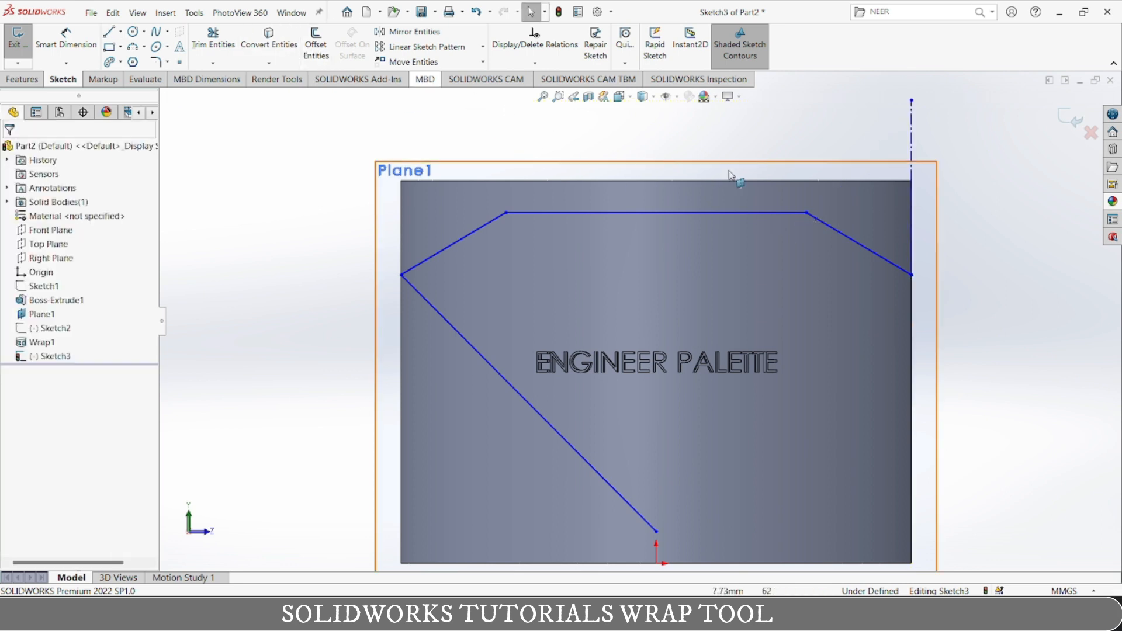
Mirror the two short angled lines and the horizontal line between them about the right vertical centerline, keeping the originals.
click(410, 31)
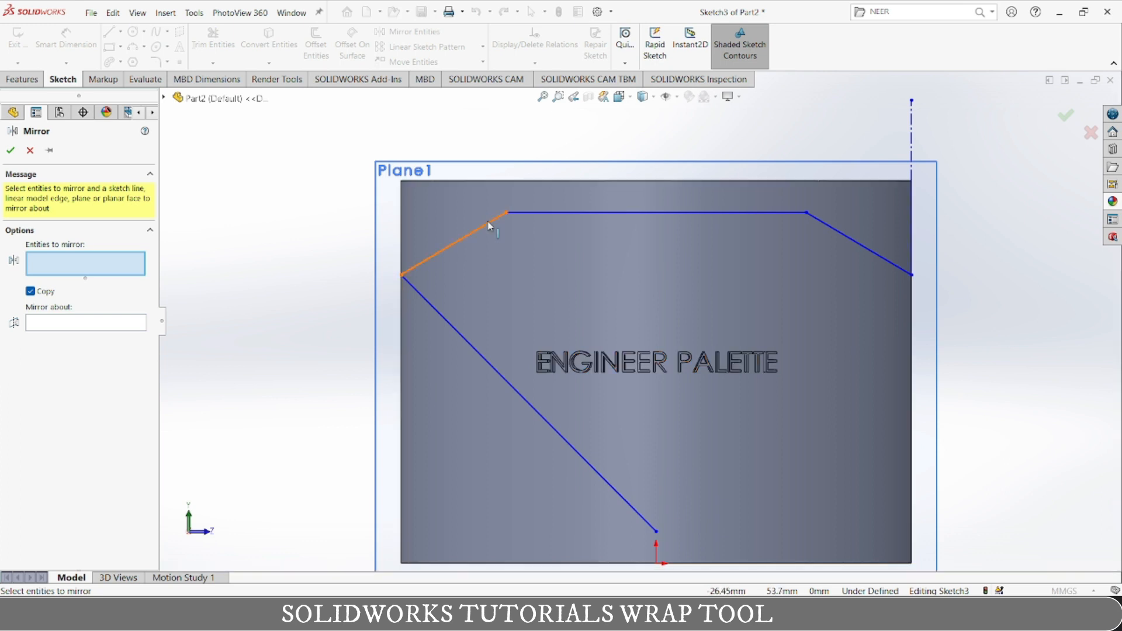
click(491, 224)
click(553, 213)
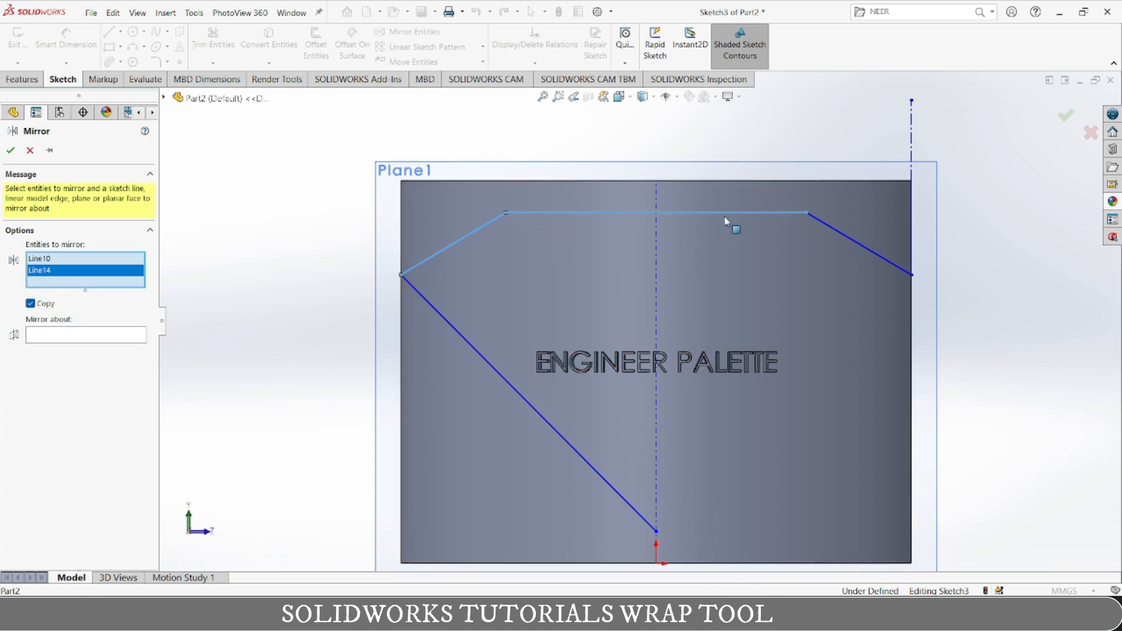
click(838, 230)
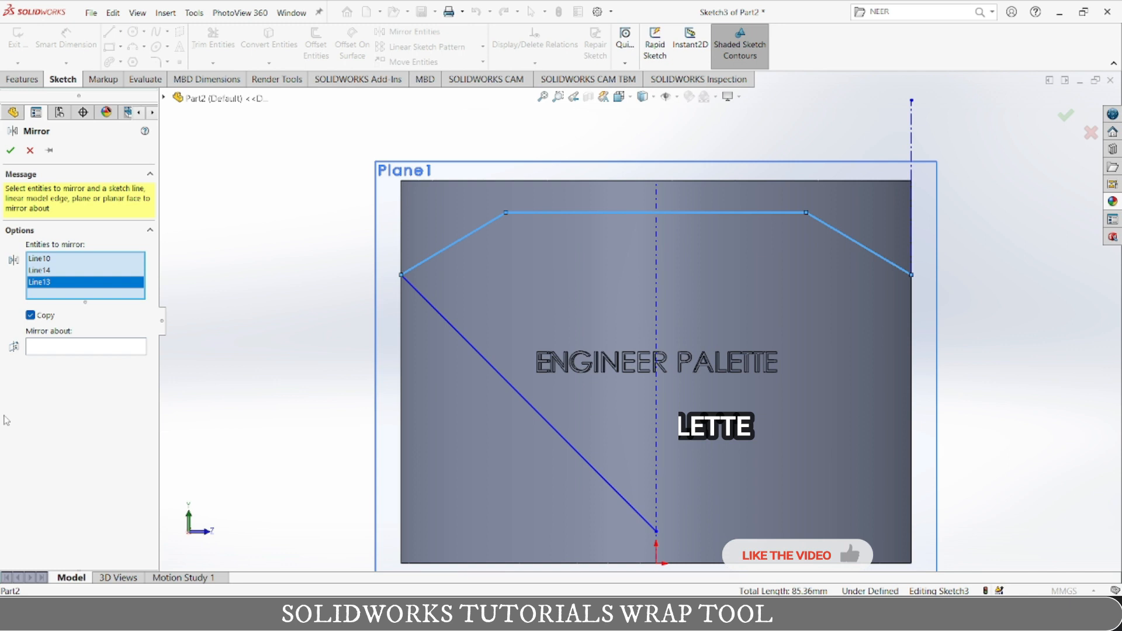
click(97, 348)
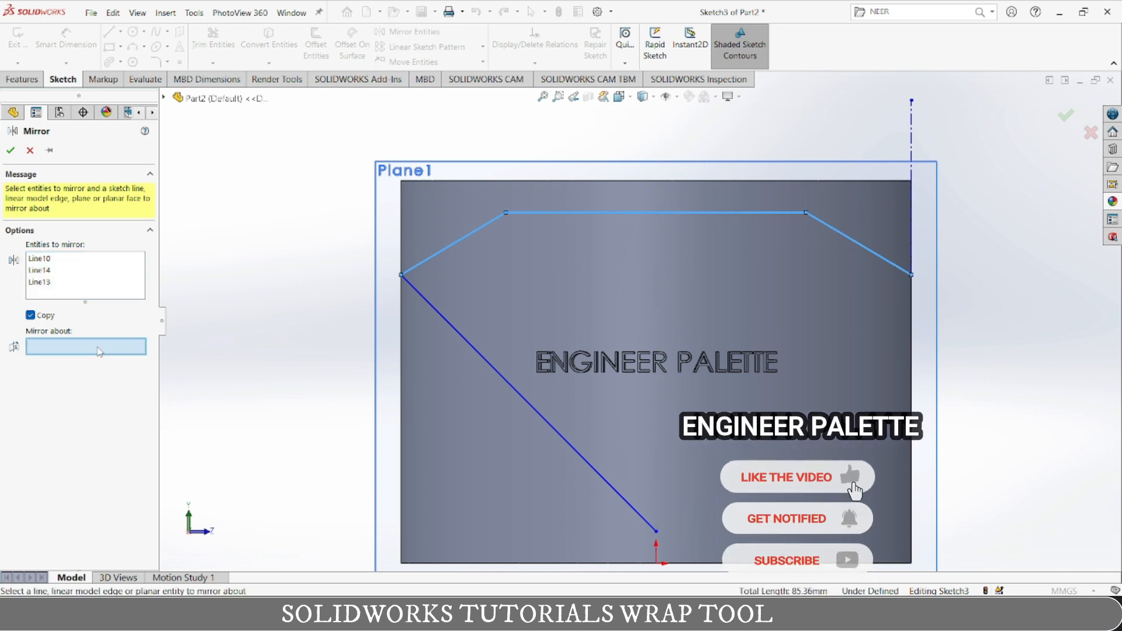
click(911, 127)
scroll(1008, 334, down, 4)
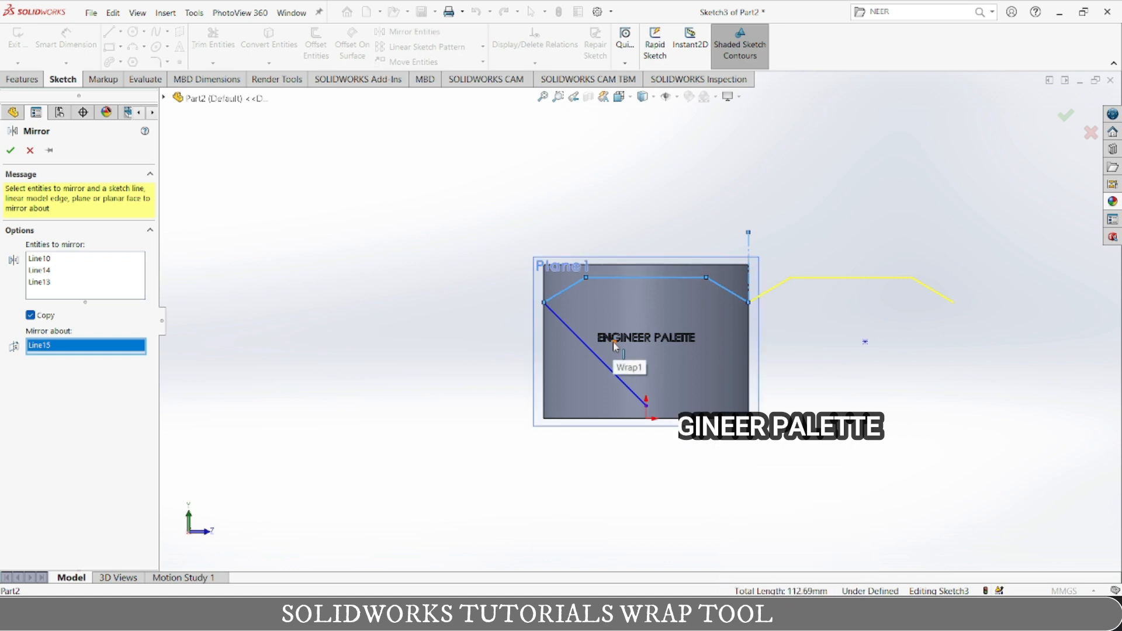
click(10, 152)
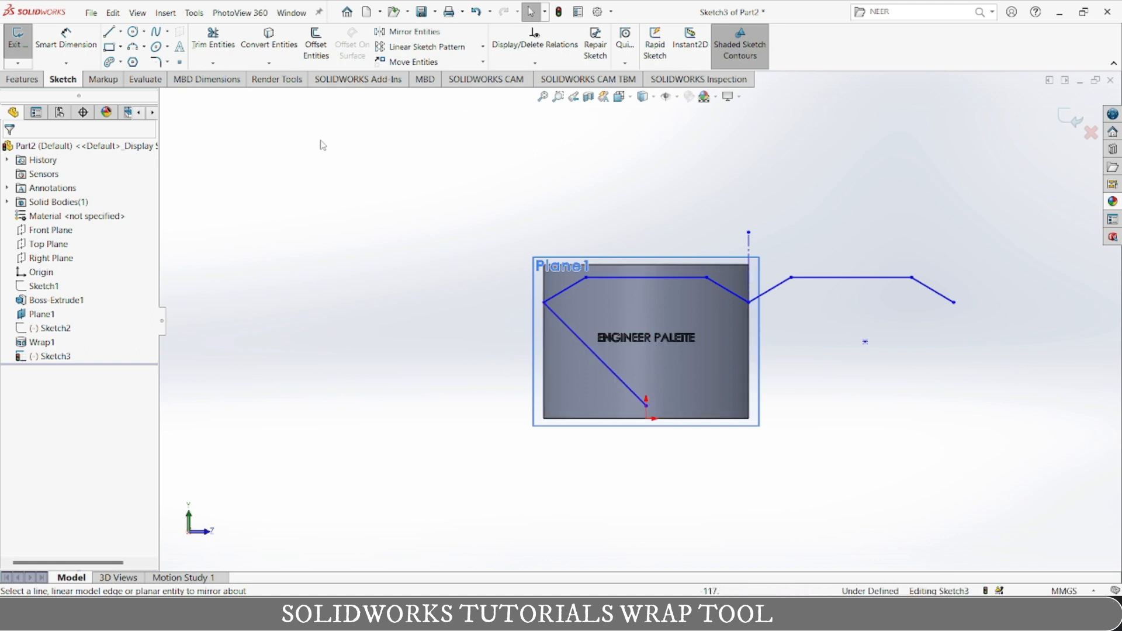
click(108, 32)
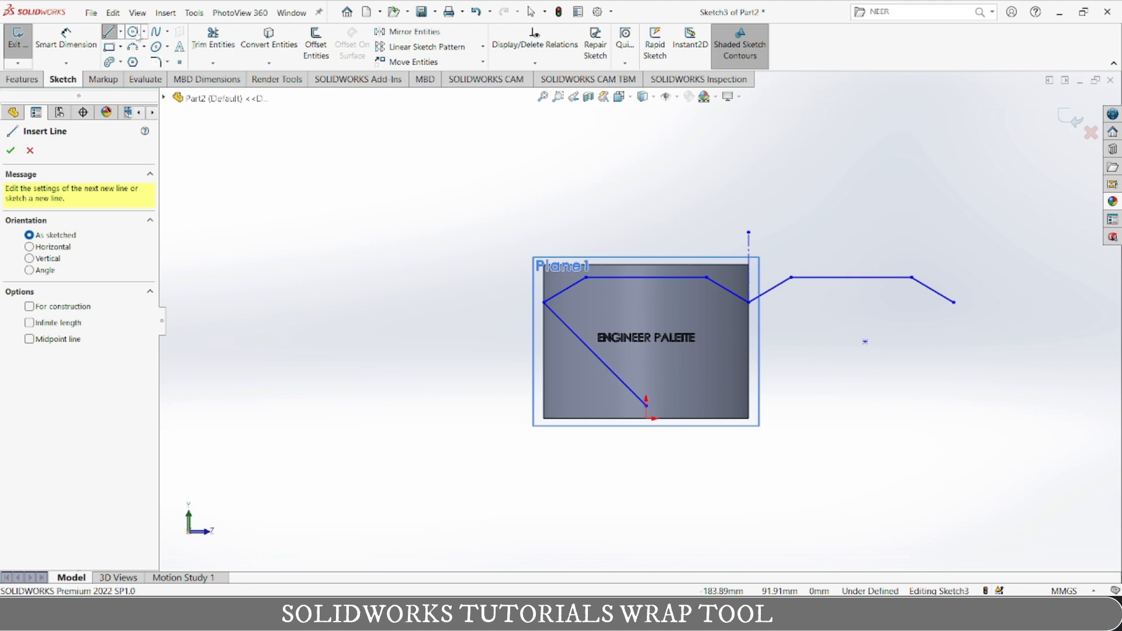
click(121, 31)
click(111, 63)
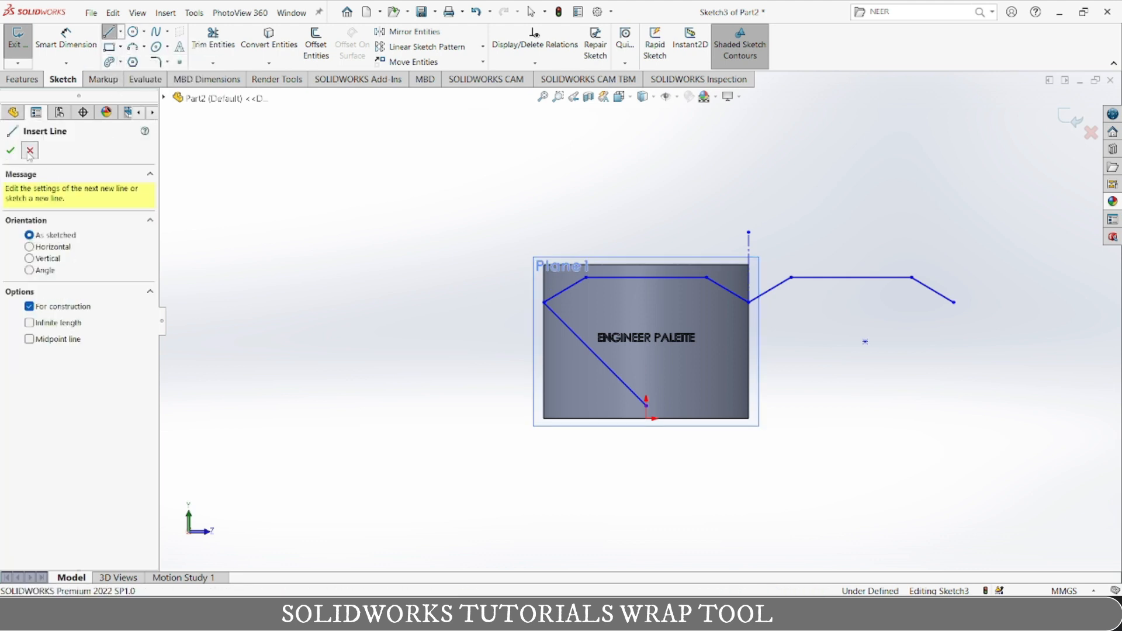
click(30, 151)
Undo the mirror, the vertical centerline, the horizontal connecting line and the deletion of the rectangle's right edge.
key(ctrl+z)
key(ctrl+z)
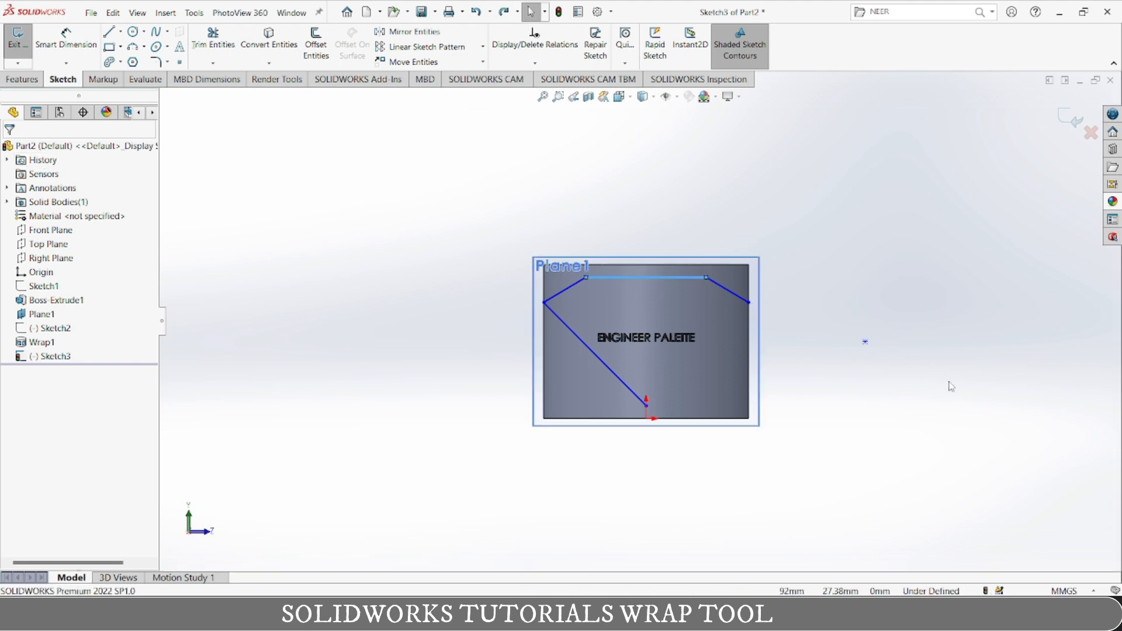
scroll(952, 386, up, 5)
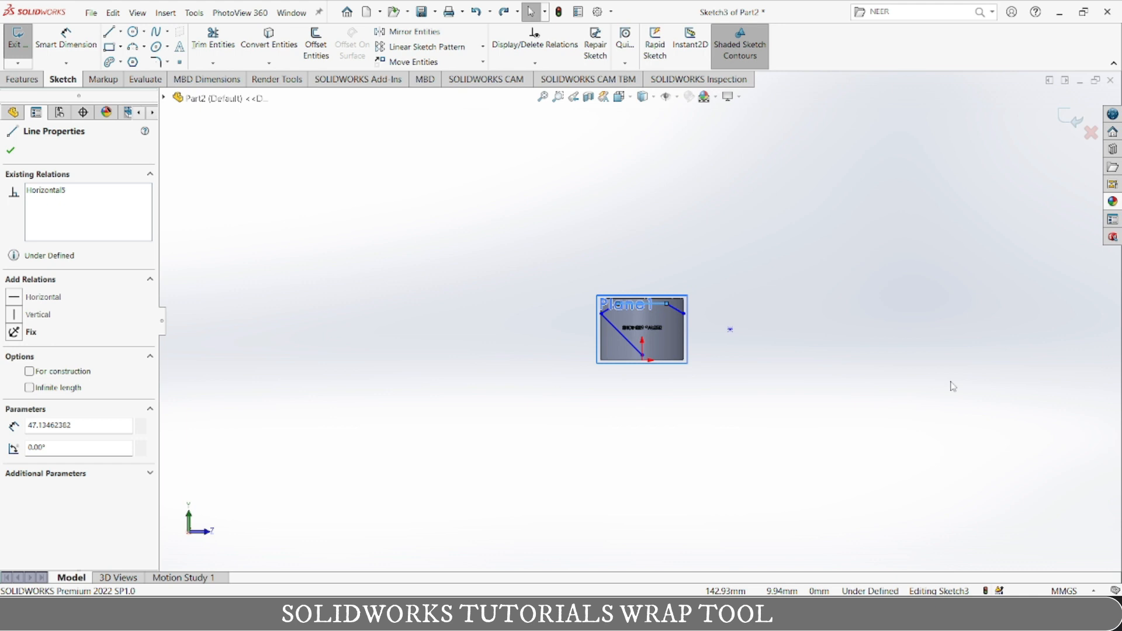
key(Escape)
key(ctrl+z)
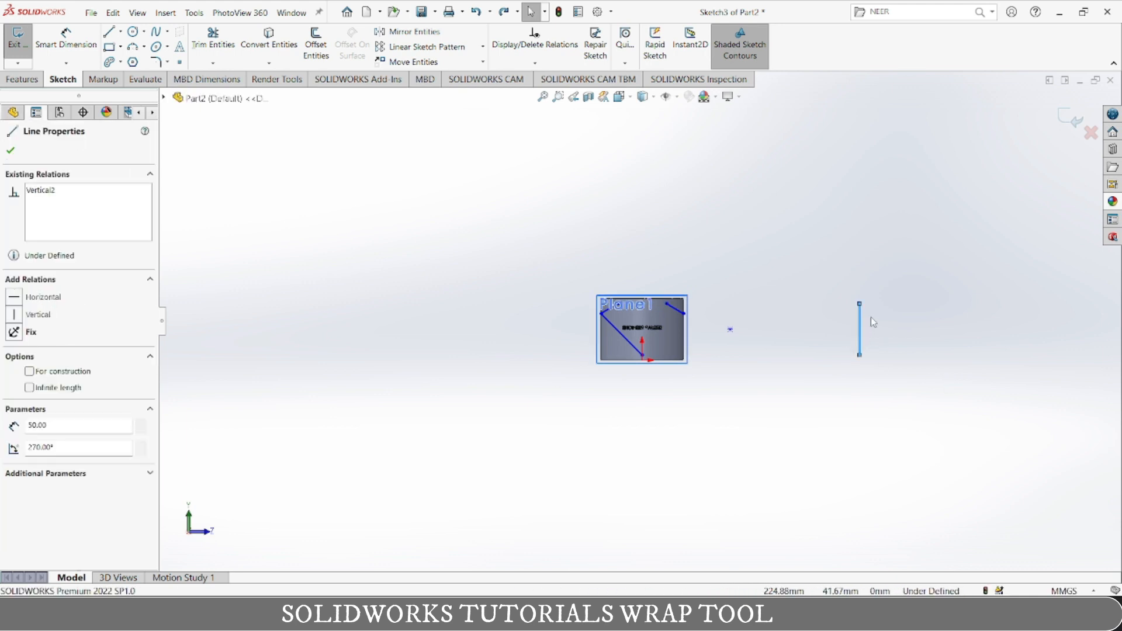
Connect the upper endpoints of the two short angled lines with a horizontal line about 47 mm long.
scroll(871, 318, down, 3)
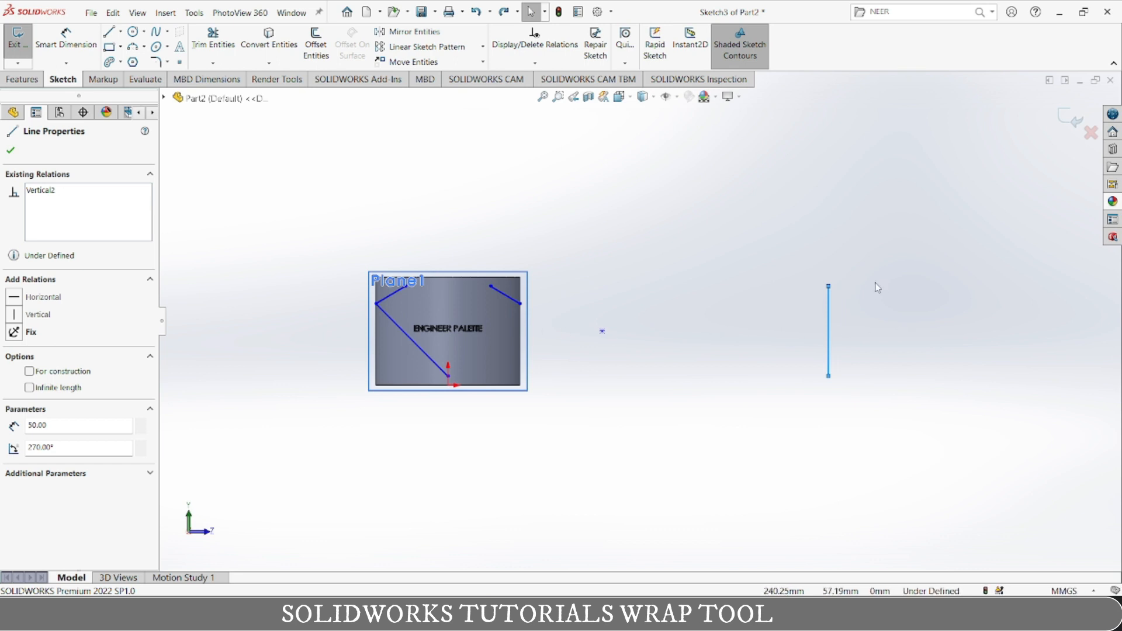
scroll(839, 301, down, 2)
scroll(675, 339, up, 4)
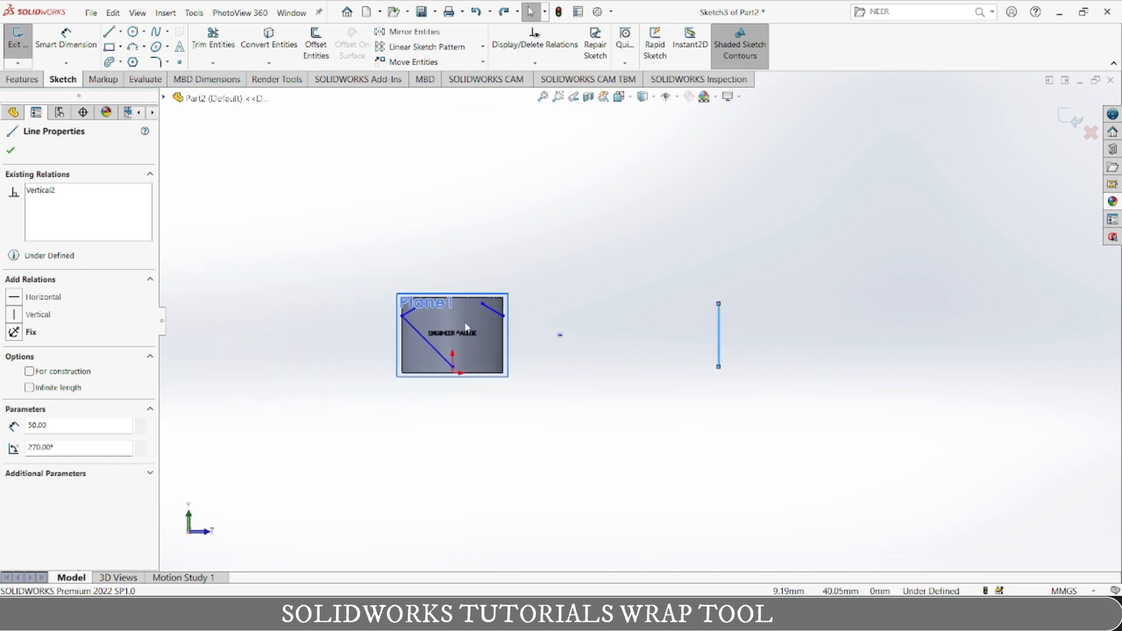
scroll(467, 324, down, 3)
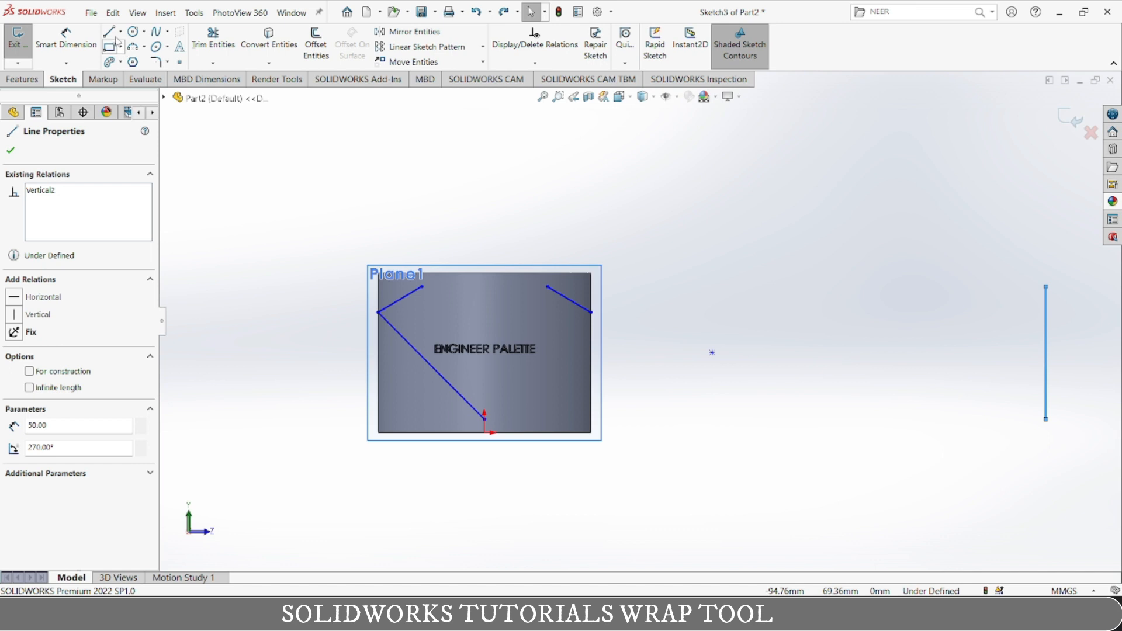
click(422, 286)
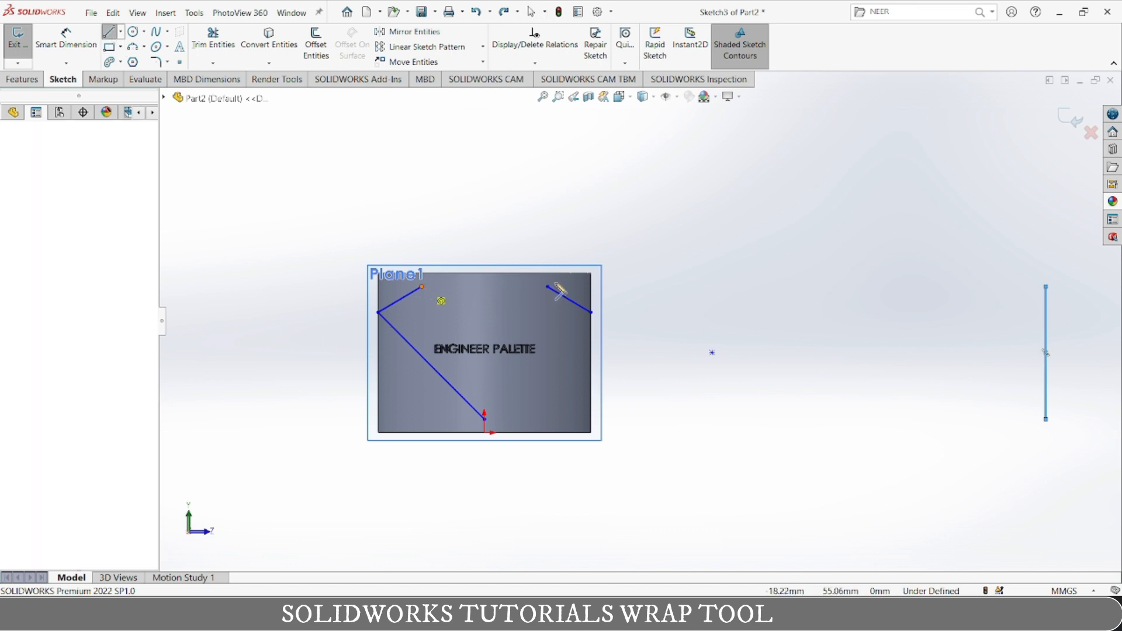
click(547, 286)
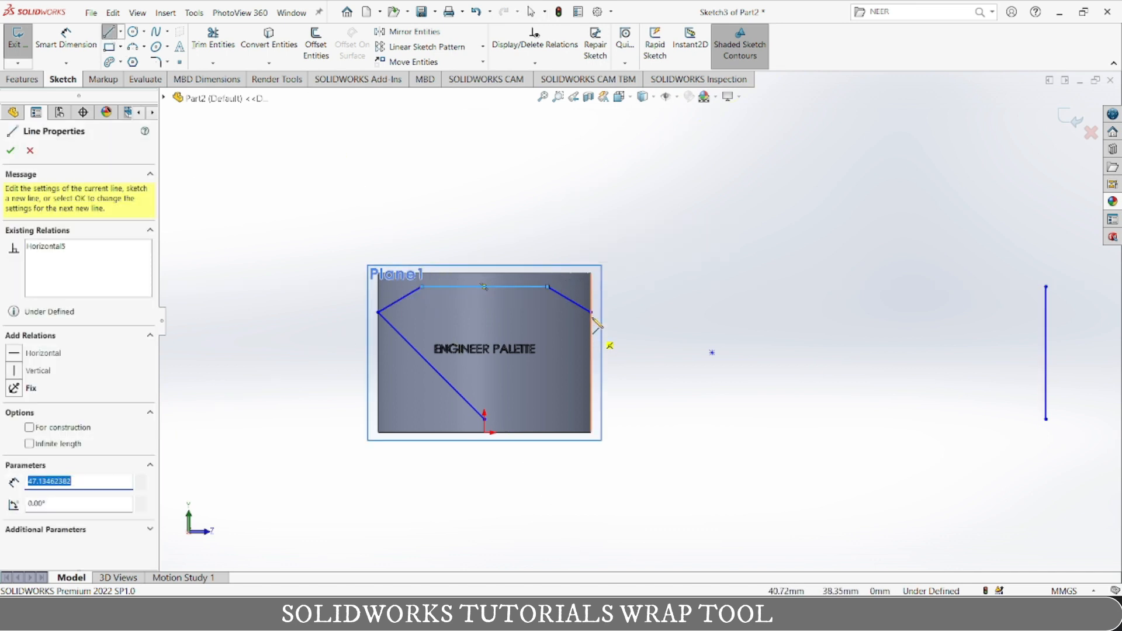
Sketch a vertical line about 42 mm long upward from the lower endpoint of the right angled line.
click(591, 312)
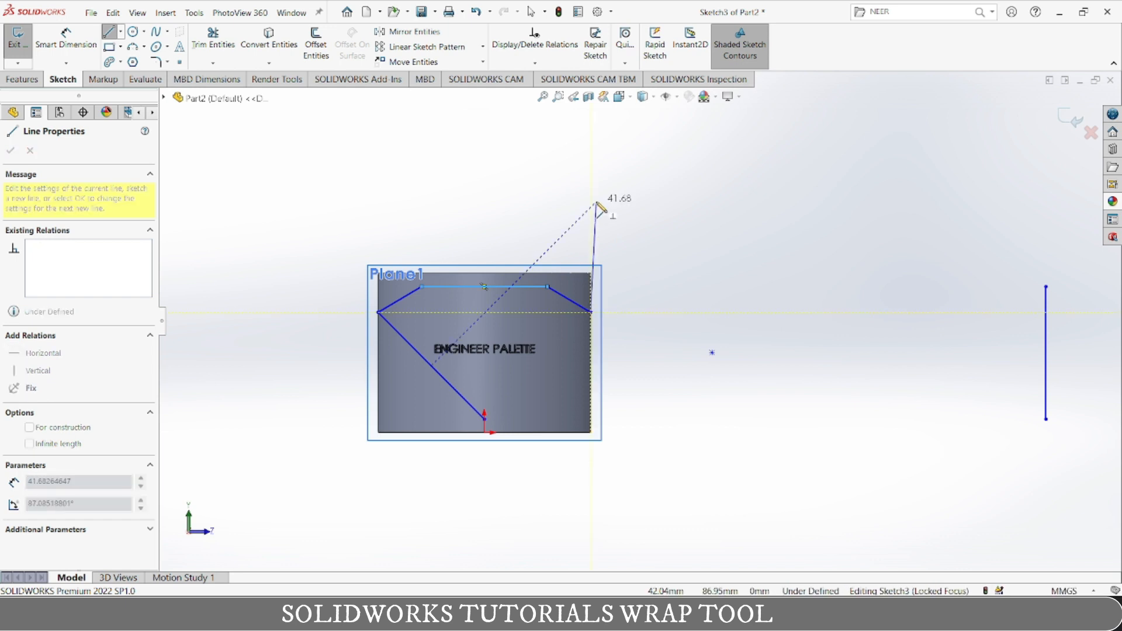
click(591, 199)
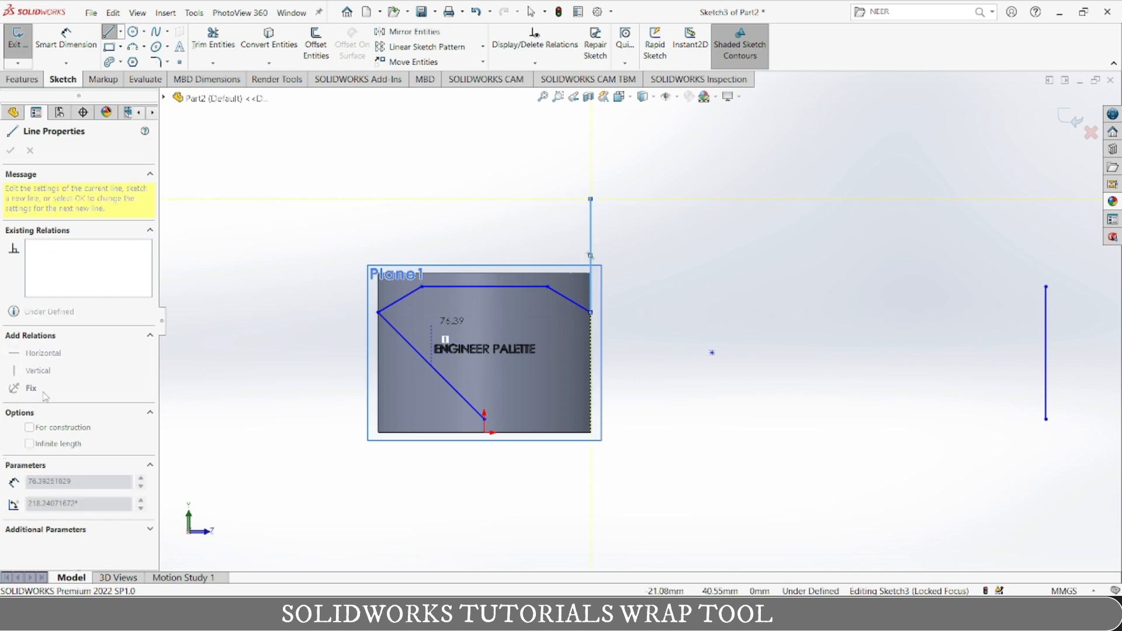
key(Escape)
key(Escape)
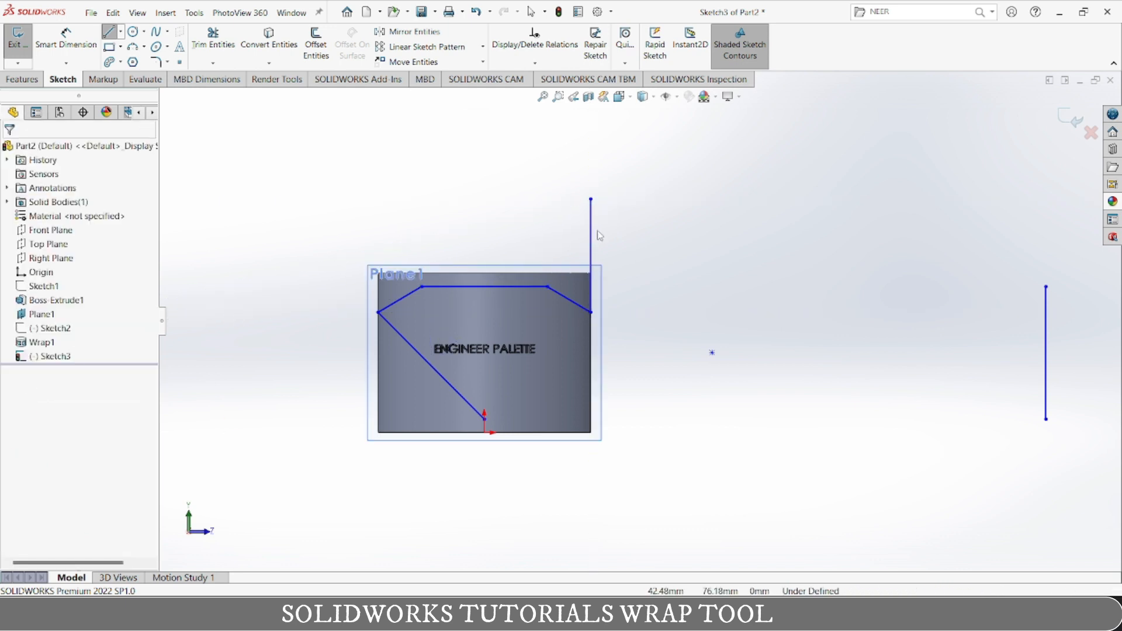
Convert the vertical line above the right angled line's lower endpoint to construction geometry.
click(591, 233)
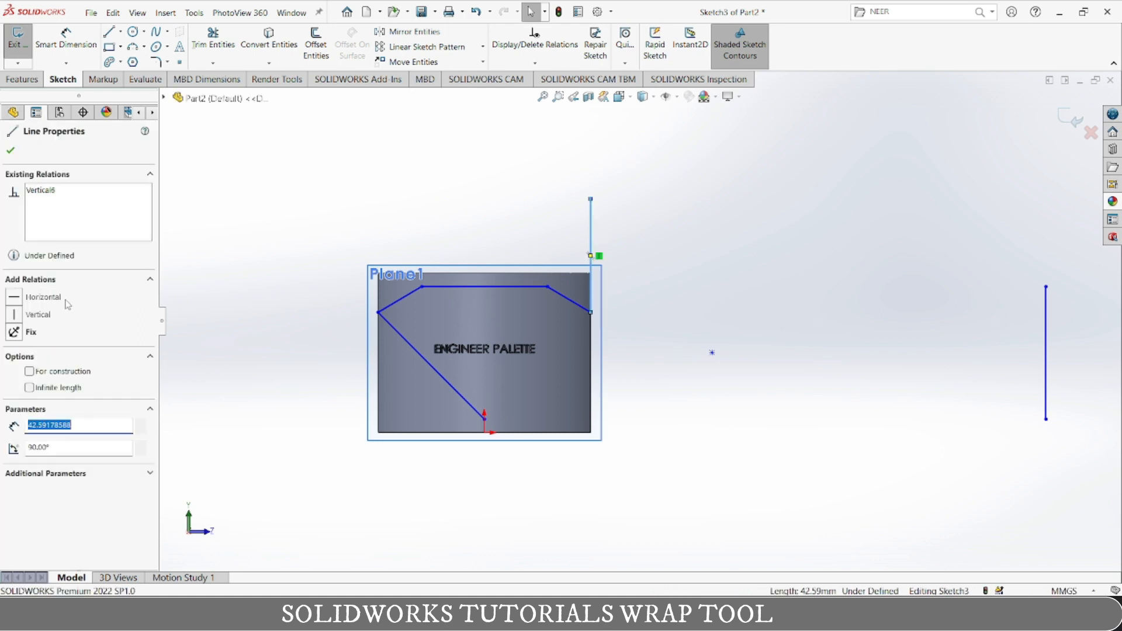
click(30, 373)
click(218, 258)
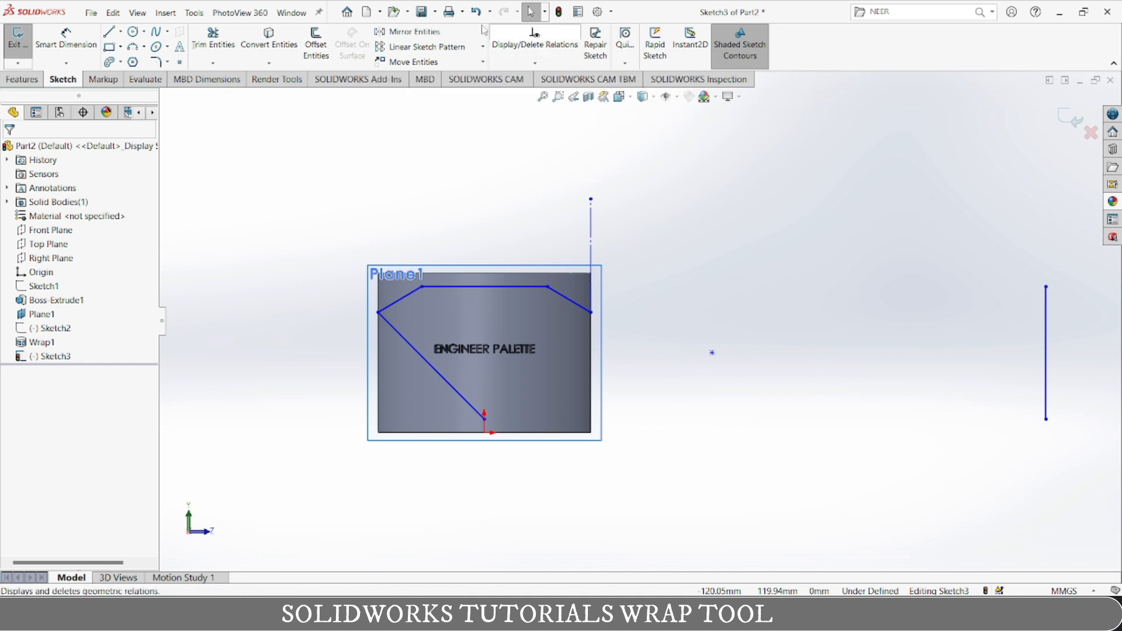
Mirror the horizontal line and its two short angled lines about the vertical construction line, keeping the originals.
click(411, 33)
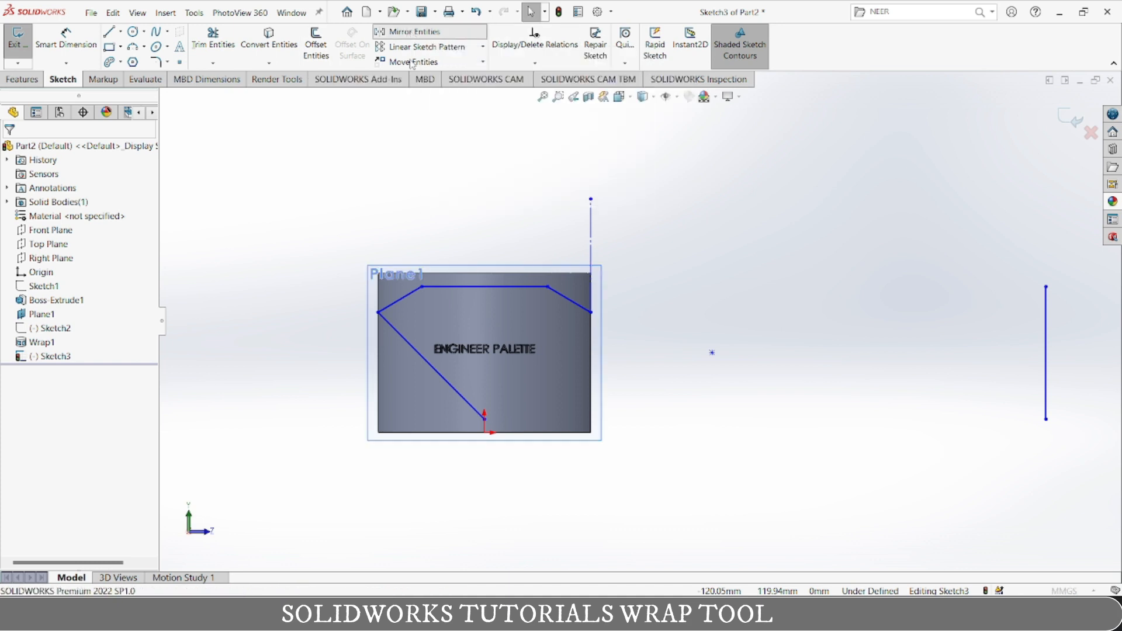
click(518, 286)
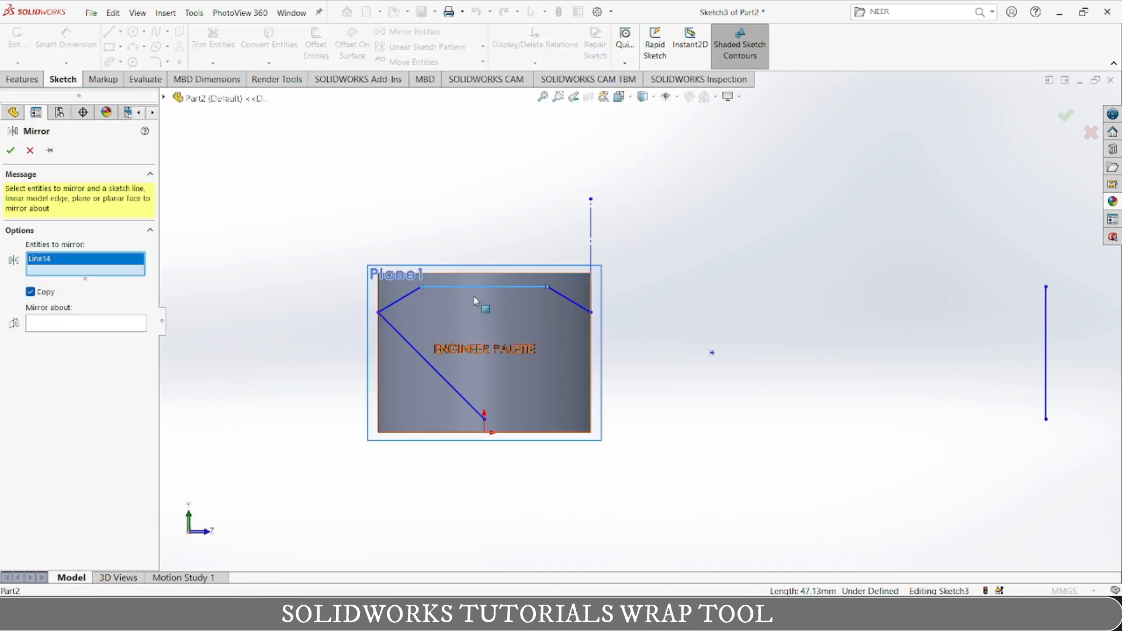
click(395, 305)
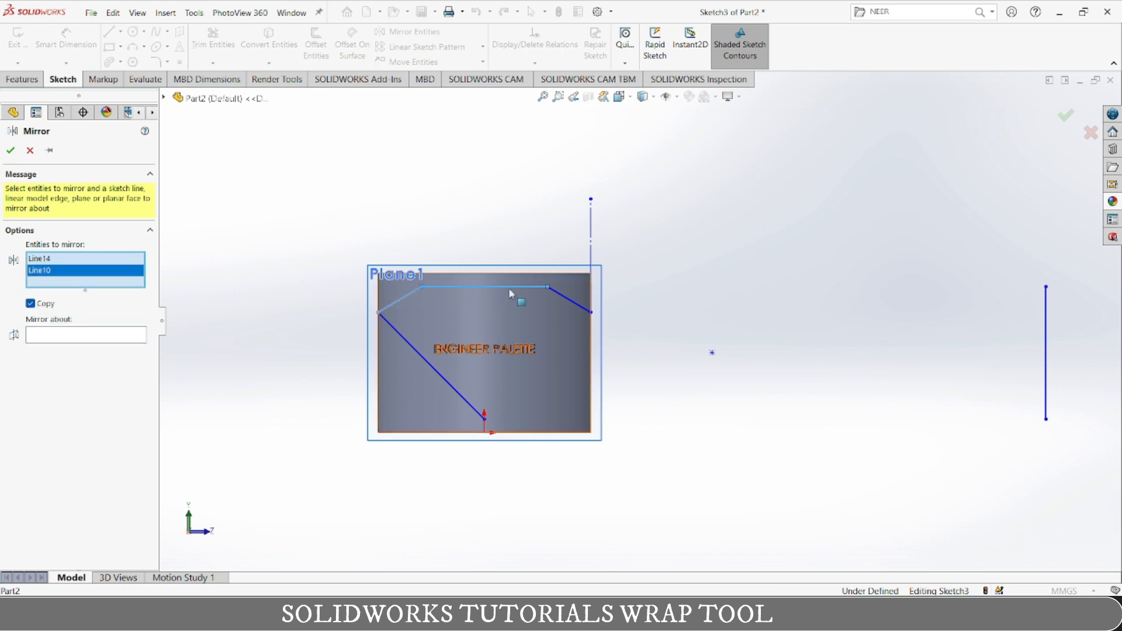
click(561, 294)
click(54, 353)
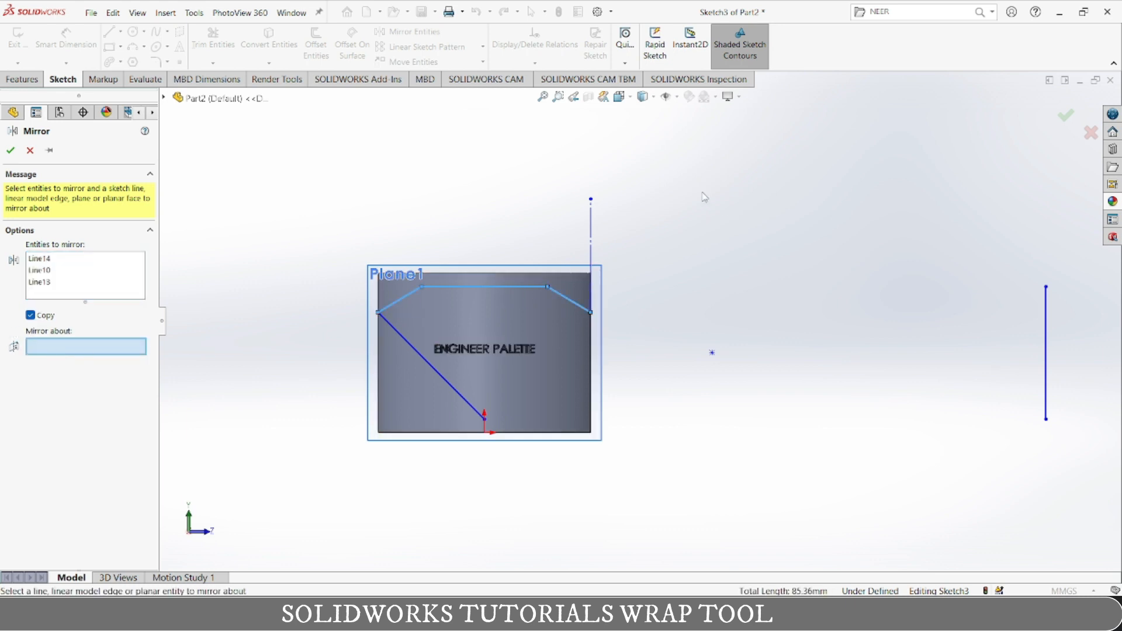
click(592, 230)
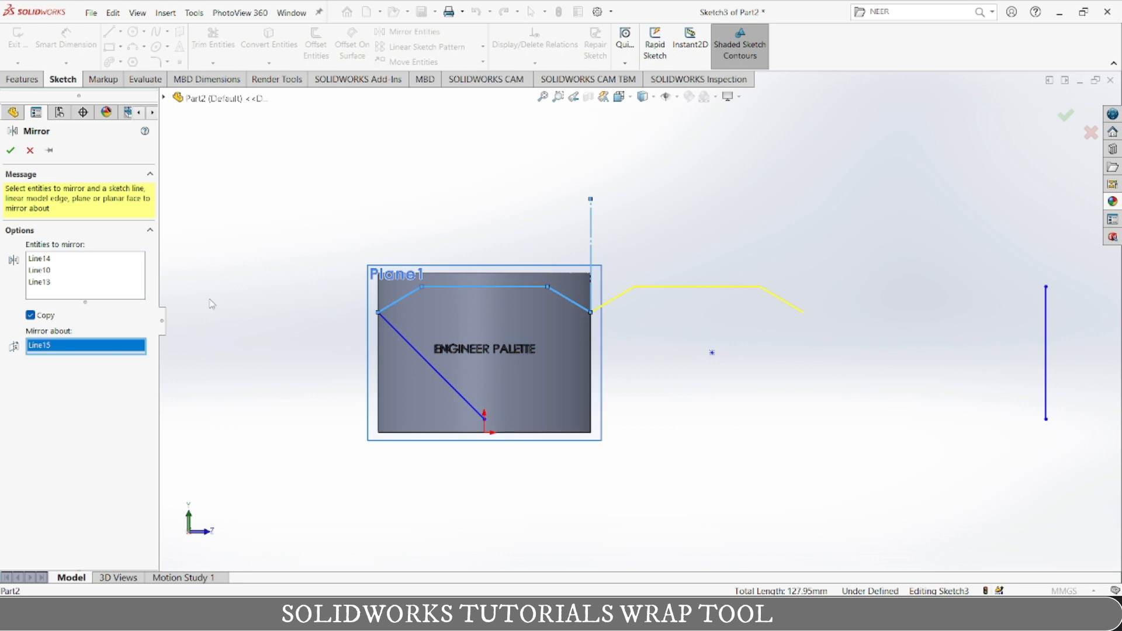
click(11, 151)
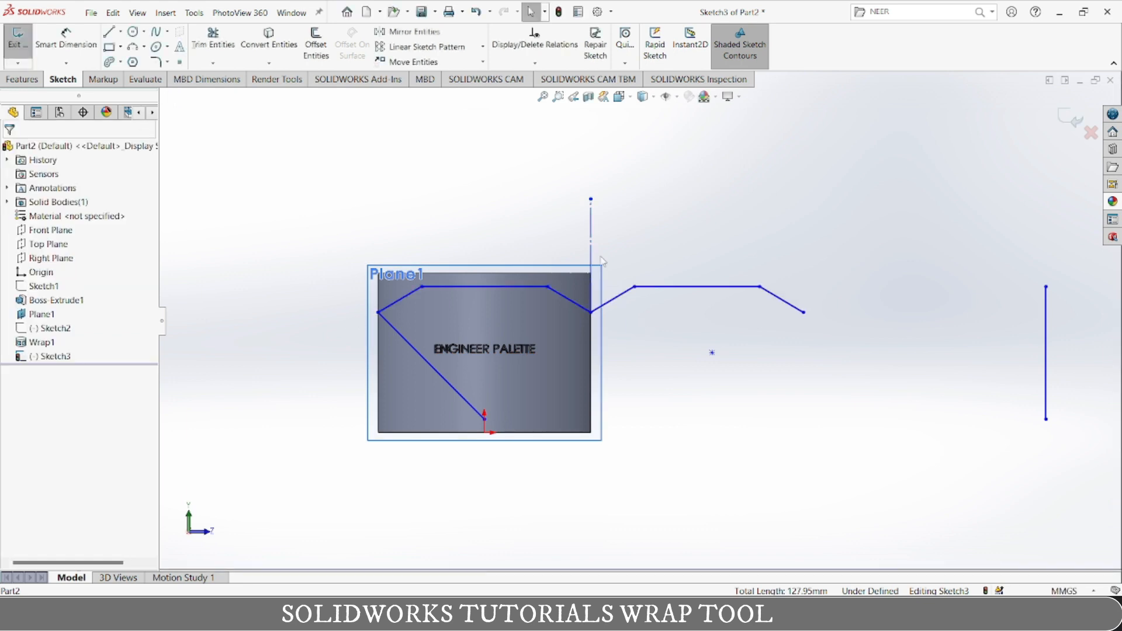
Undo the accidental move of the vertical construction line and delete that line between the original and mirrored profiles.
drag(591, 238, 813, 257)
key(ctrl+z)
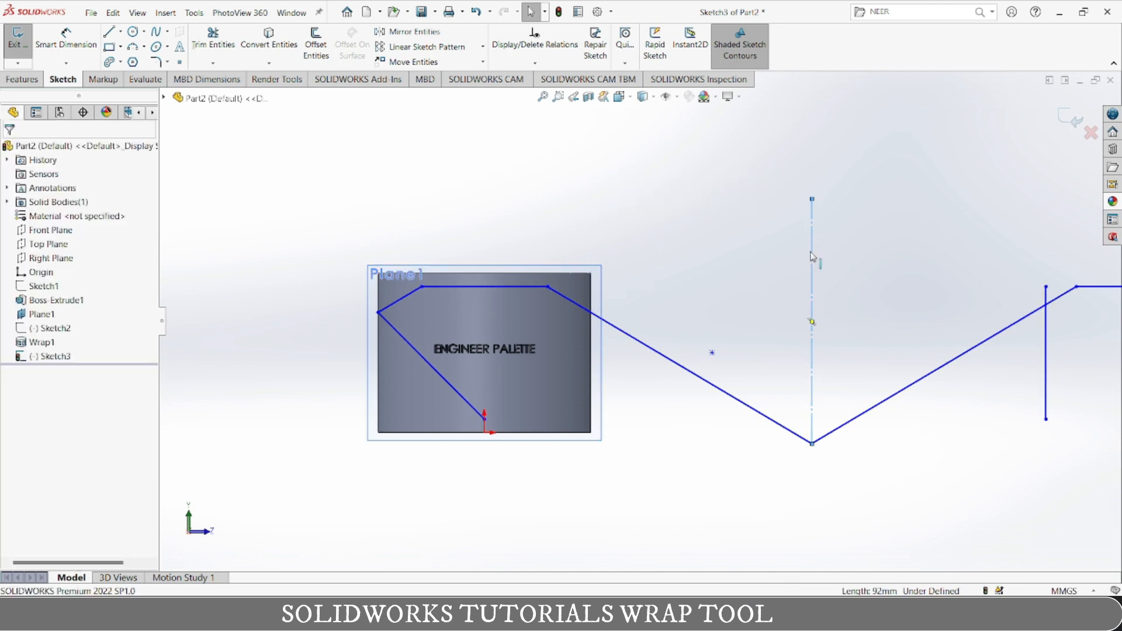
drag(590, 256, 632, 259)
key(Delete)
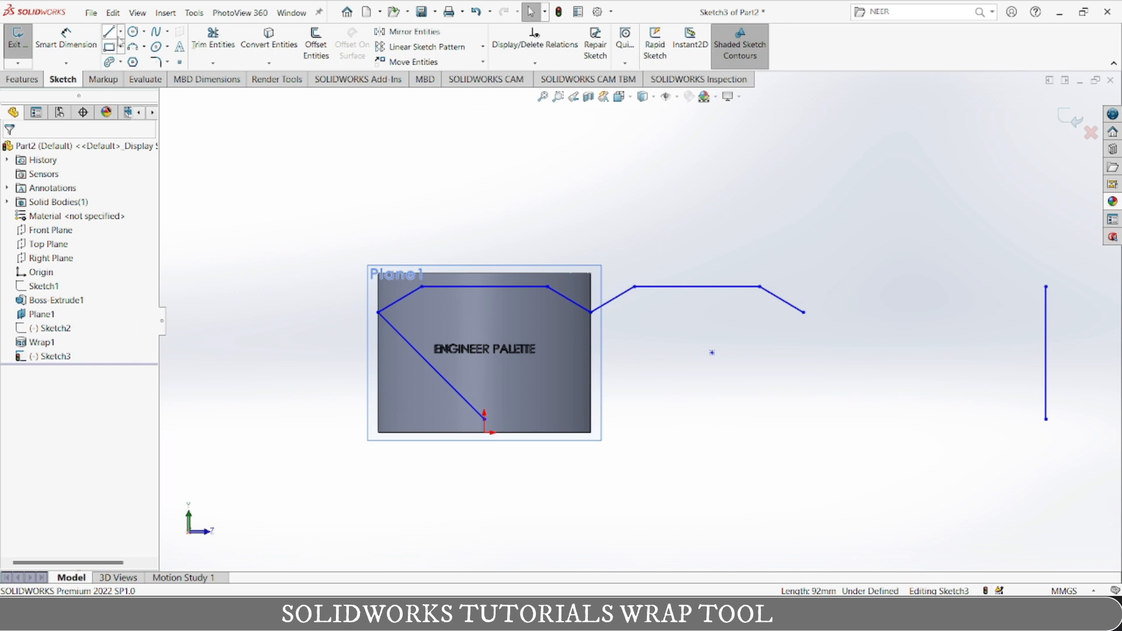
Sketch a vertical centerline about 41 mm long upward from the right endpoint of the mirrored profile.
click(121, 31)
click(130, 42)
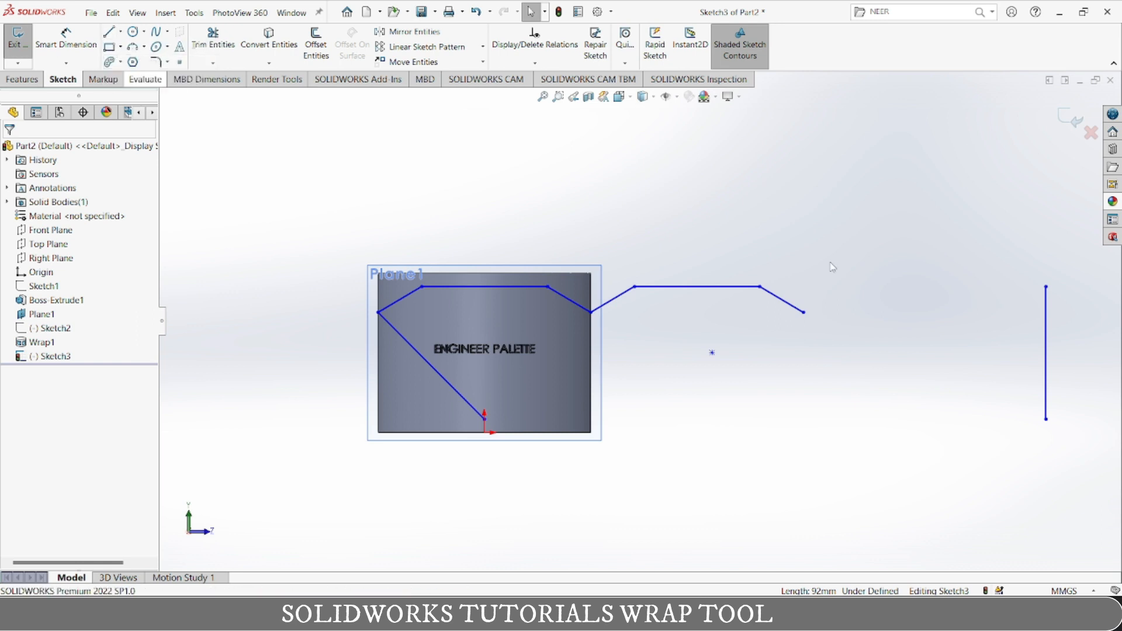
click(809, 311)
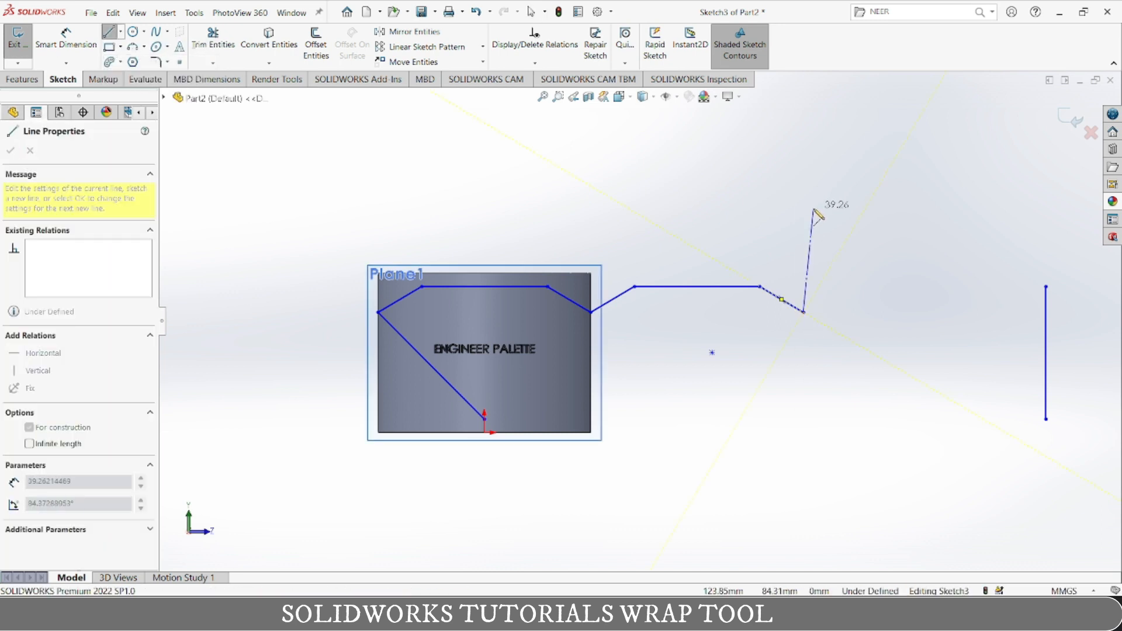
click(804, 205)
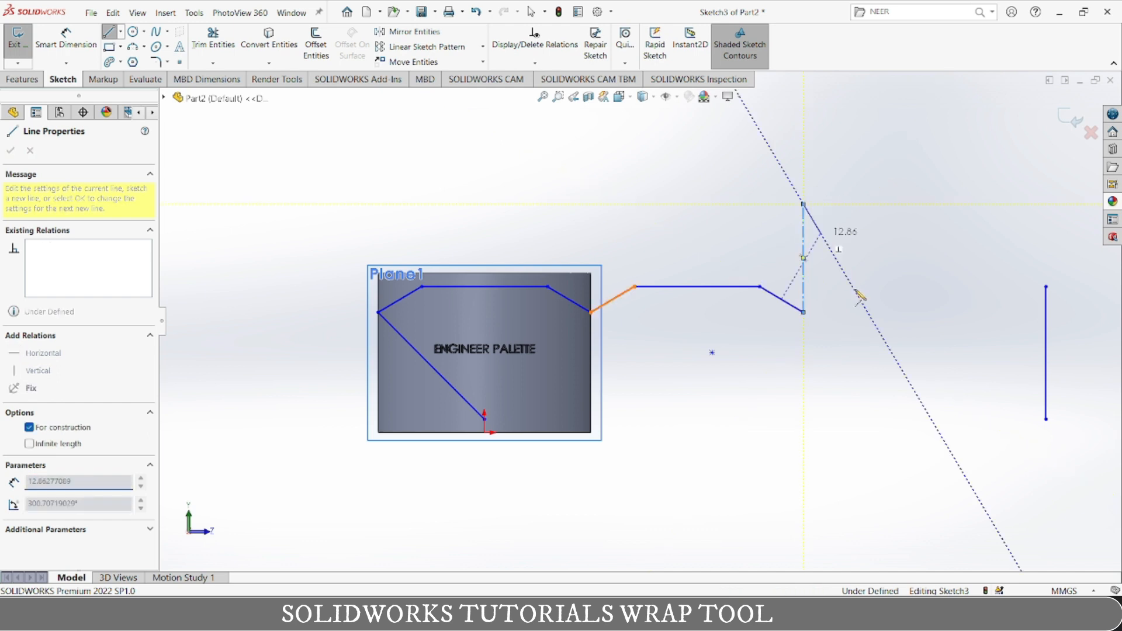
key(Escape)
key(Escape)
click(66, 40)
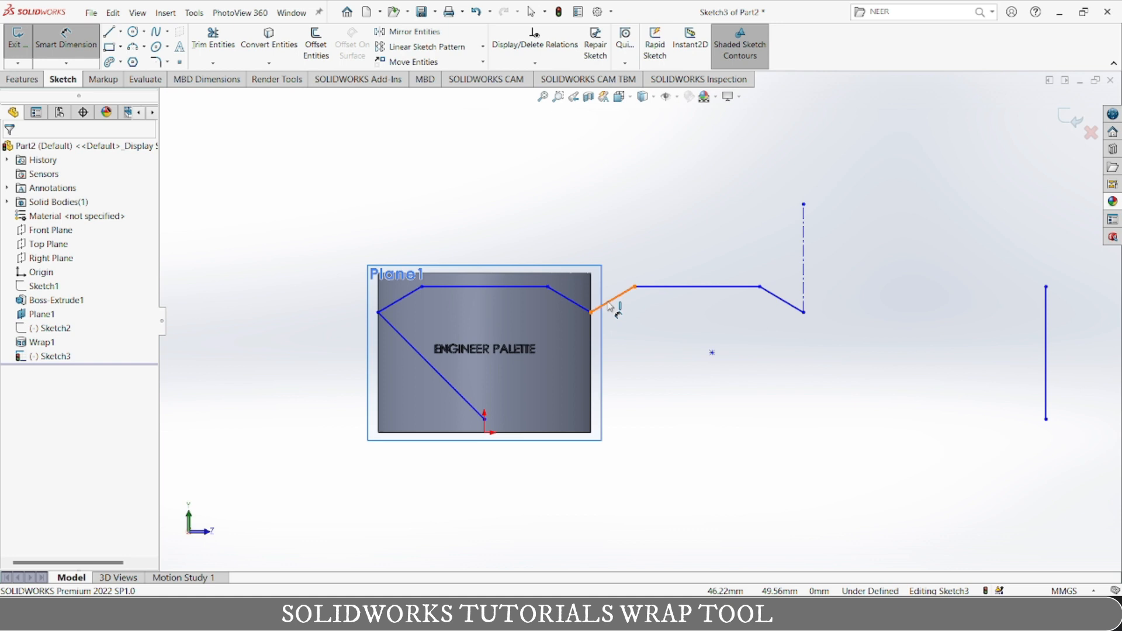
Mirror the second profile's horizontal line and two angled lines about the new centerline, keeping the originals, and delete the centerline.
click(409, 32)
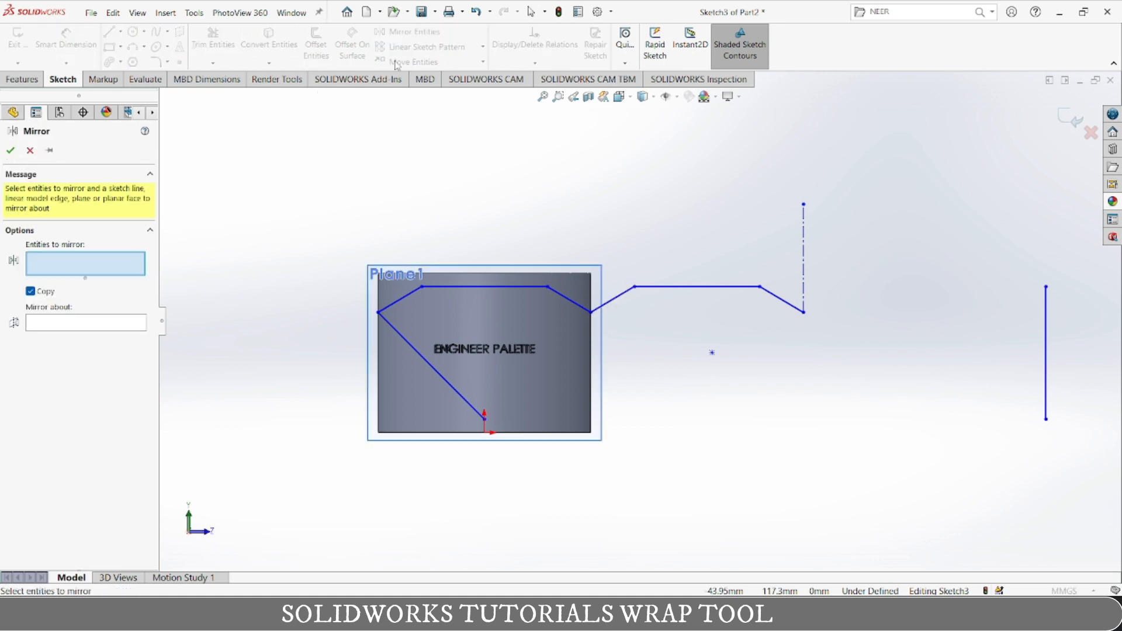
click(84, 323)
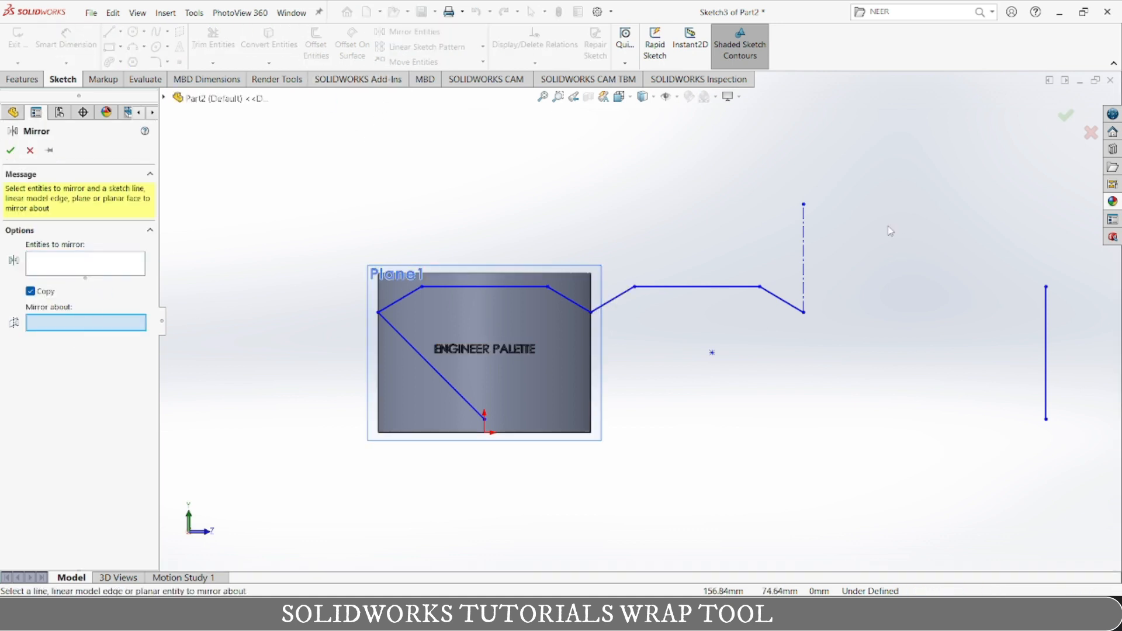
click(803, 239)
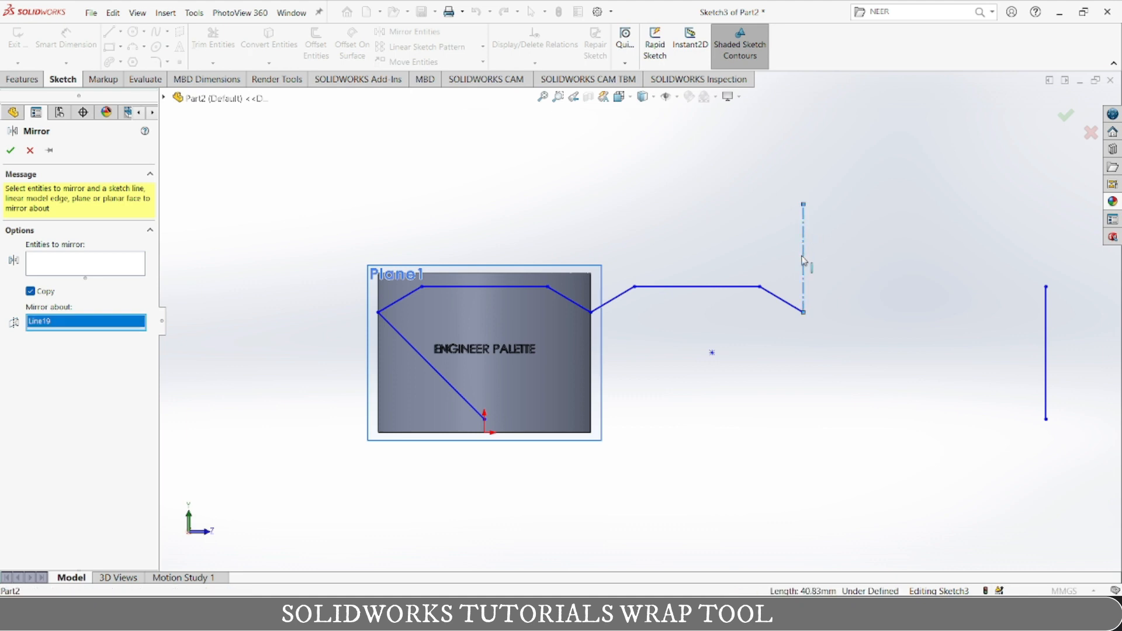
click(75, 269)
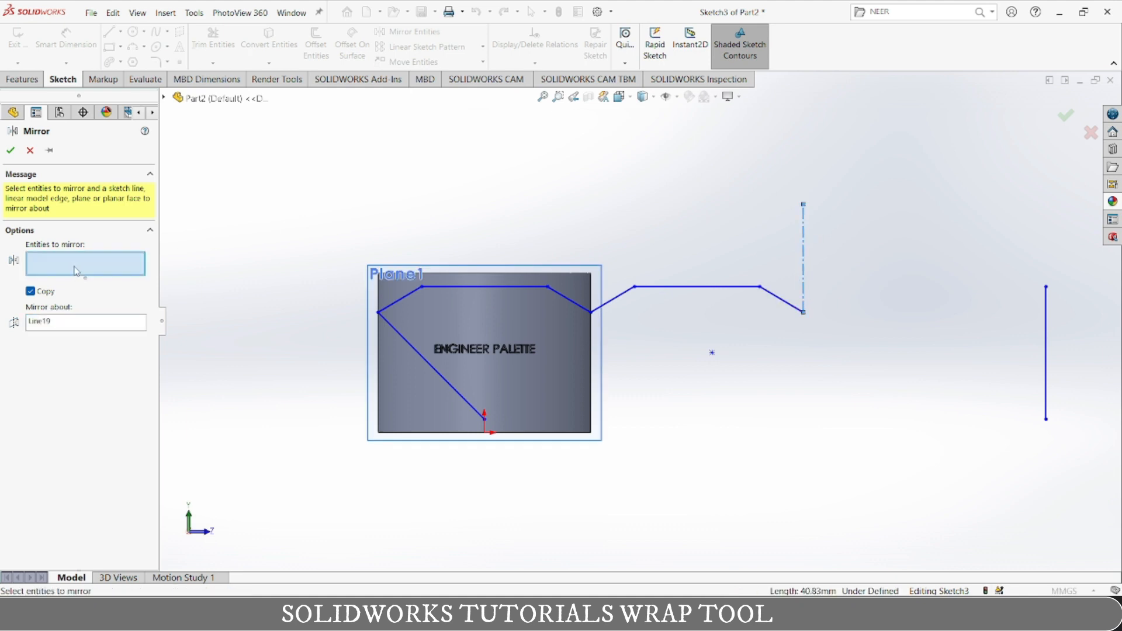
click(785, 303)
click(717, 291)
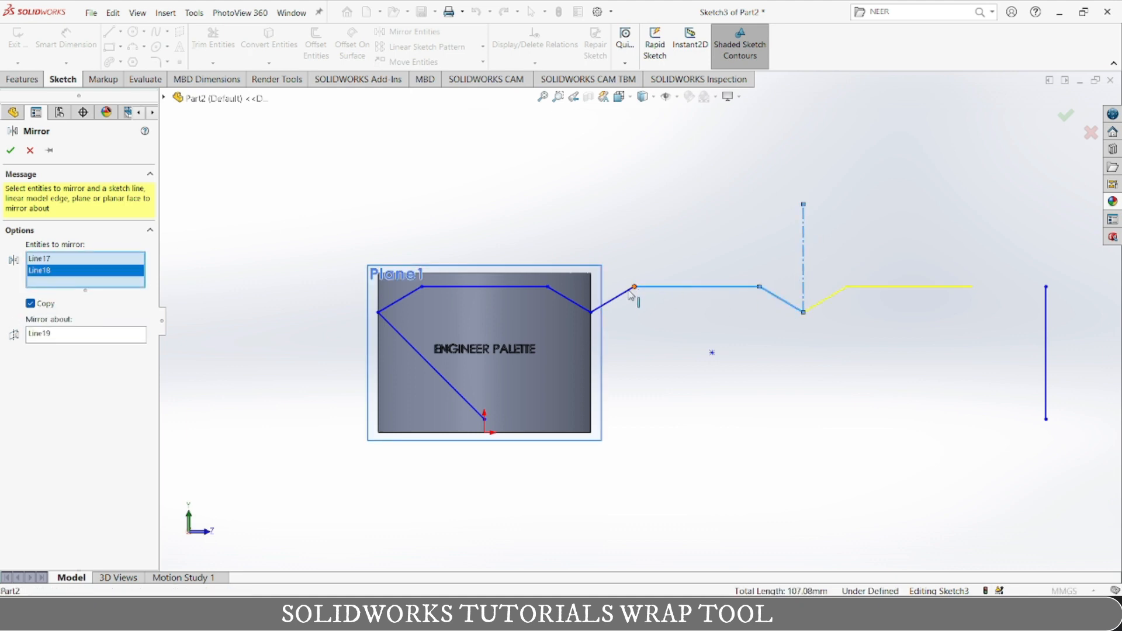
click(621, 299)
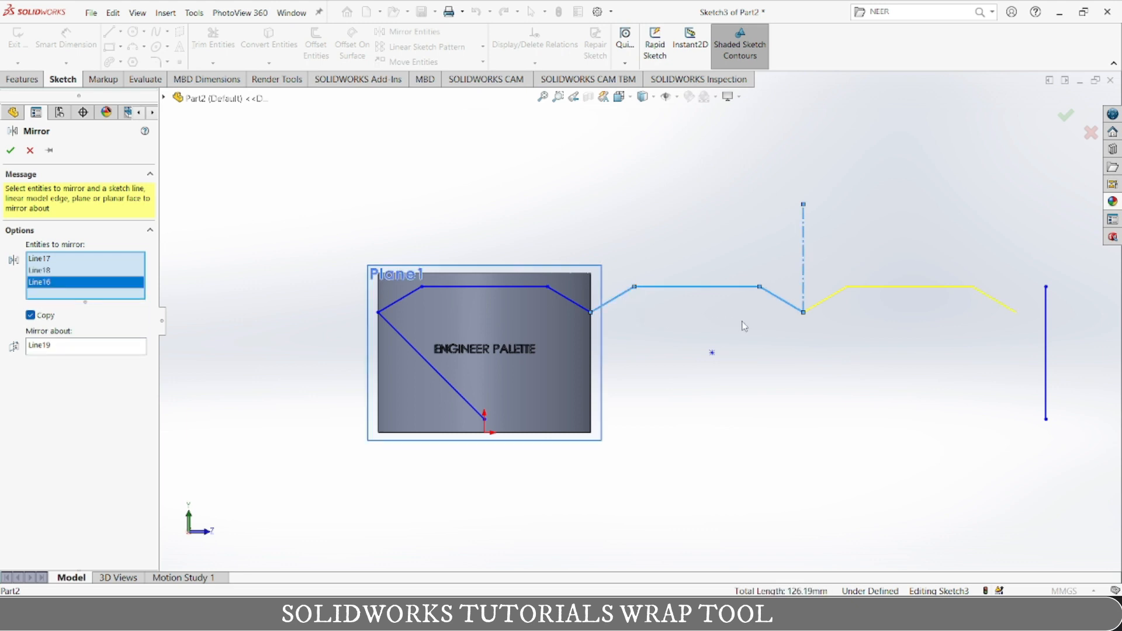
click(11, 153)
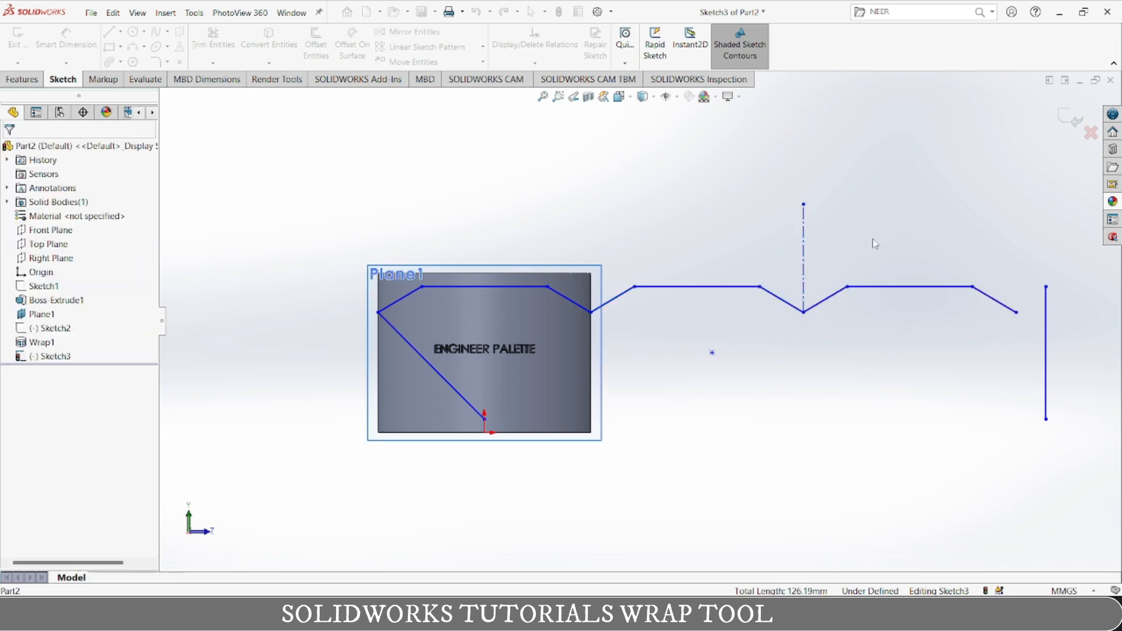
click(803, 266)
key(Delete)
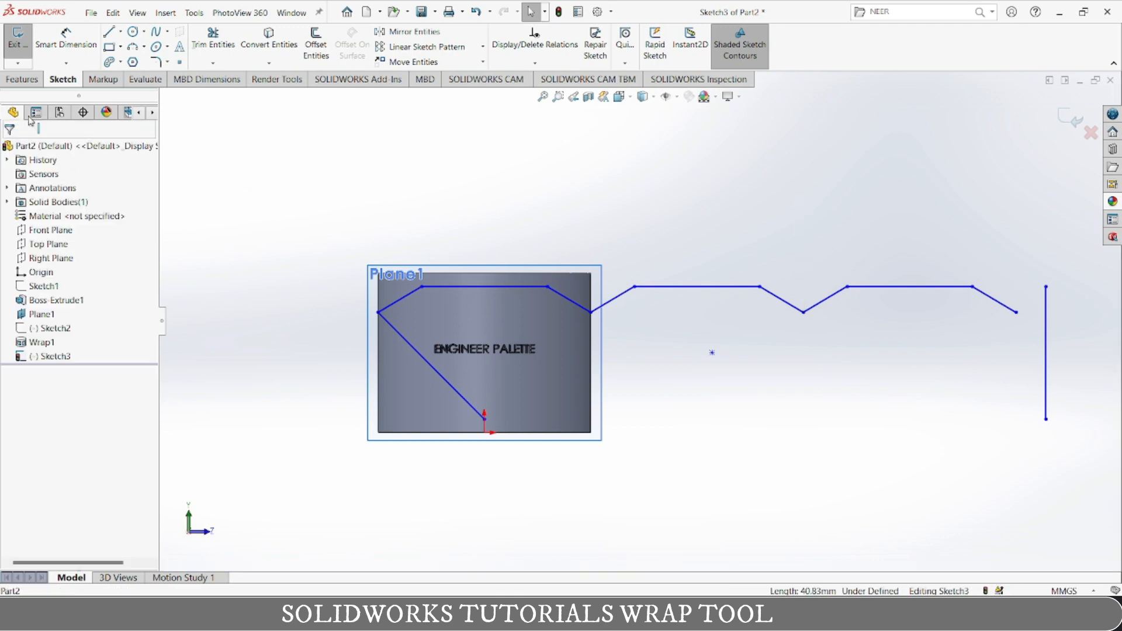
Sketch a vertical centerline about 22 mm long upward from the right endpoint of the third profile.
click(121, 32)
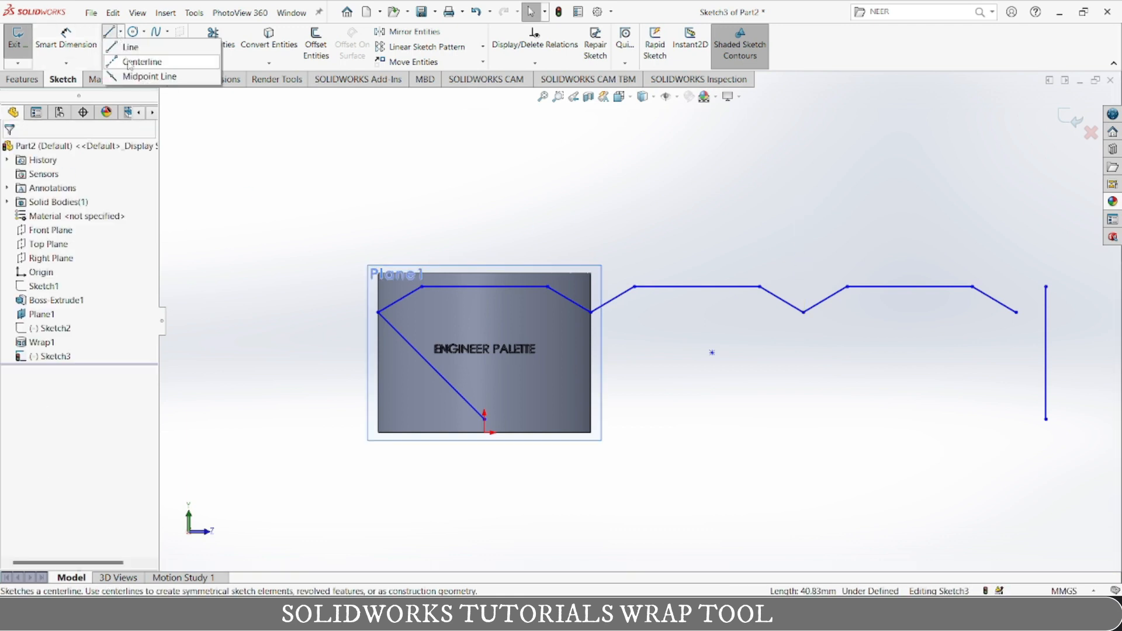
drag(1016, 313, 1016, 255)
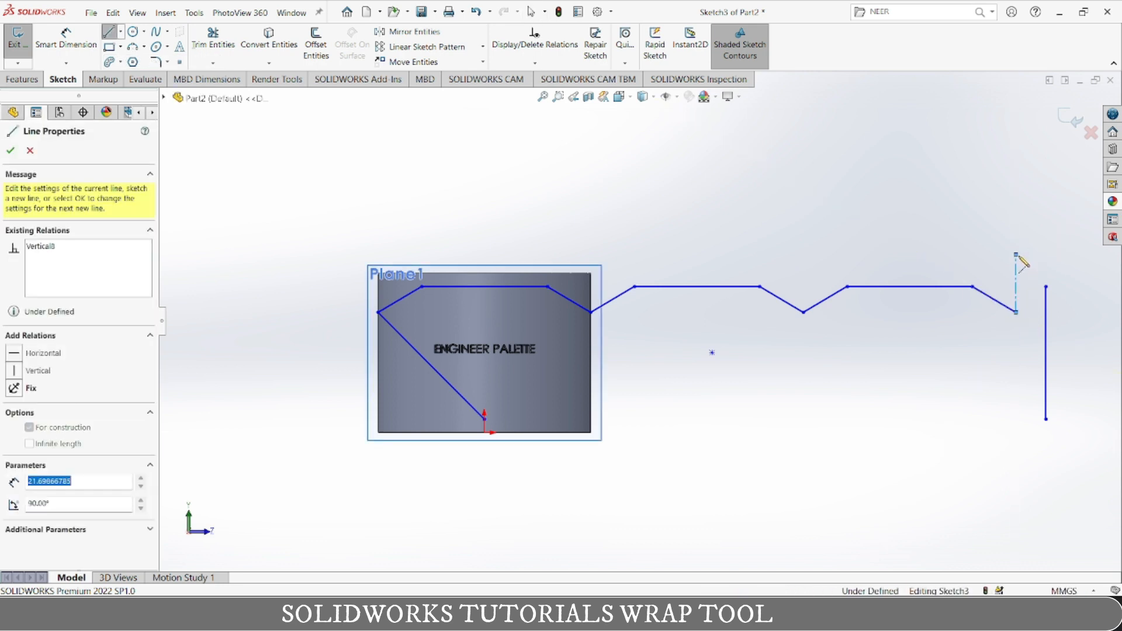
key(Escape)
key(Escape)
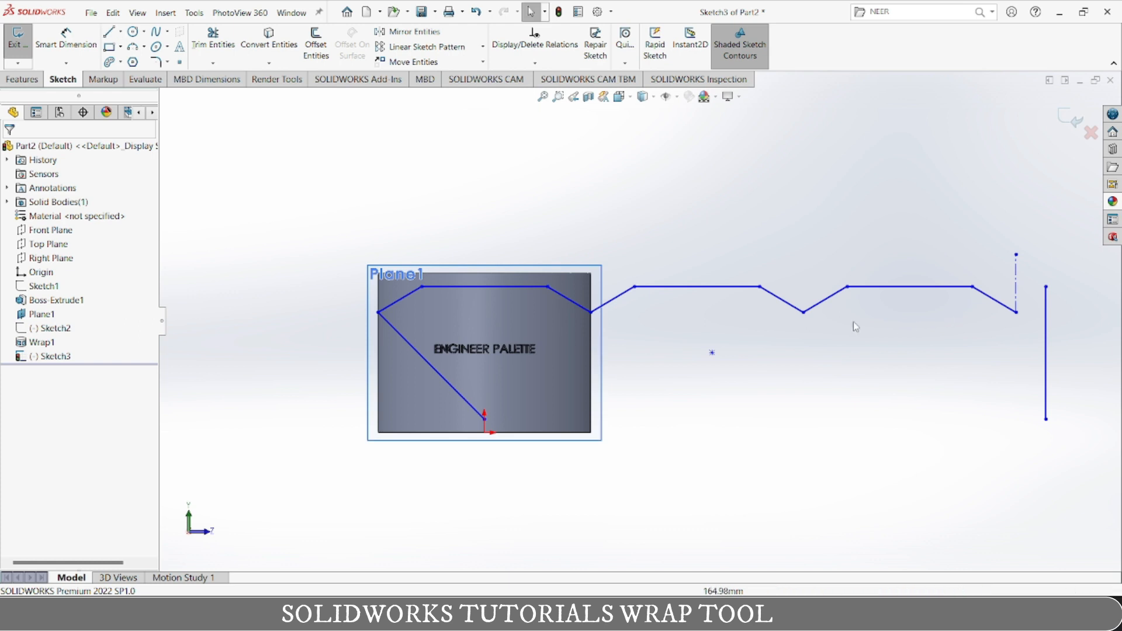
Mirror only the third profile's right angled line about the short centerline, keeping the original, and delete the centerline.
click(400, 33)
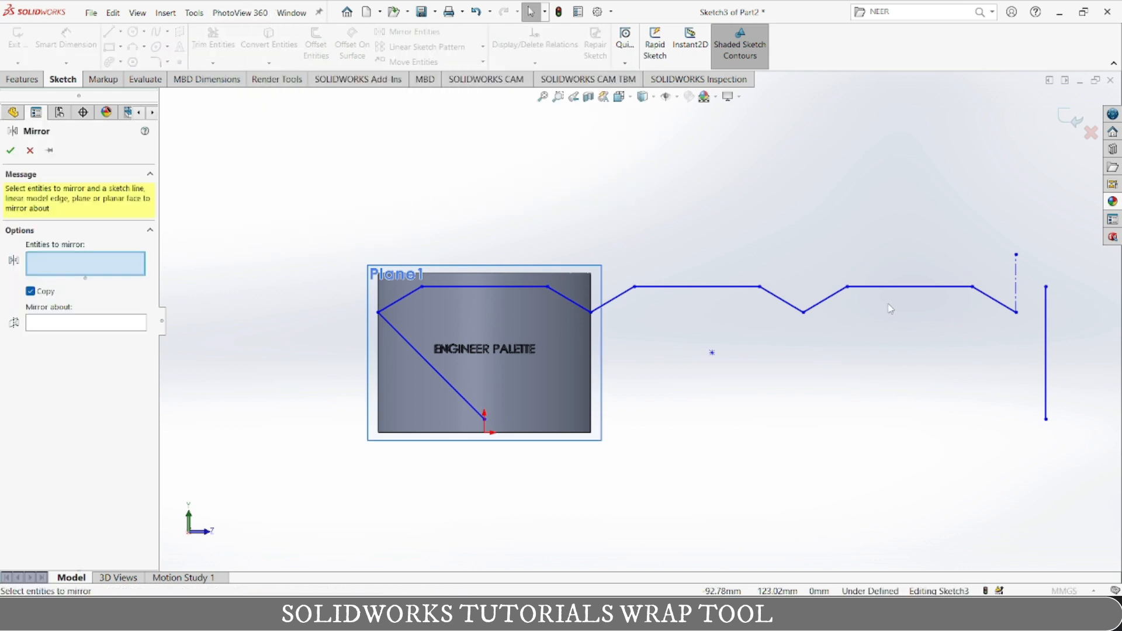
click(824, 301)
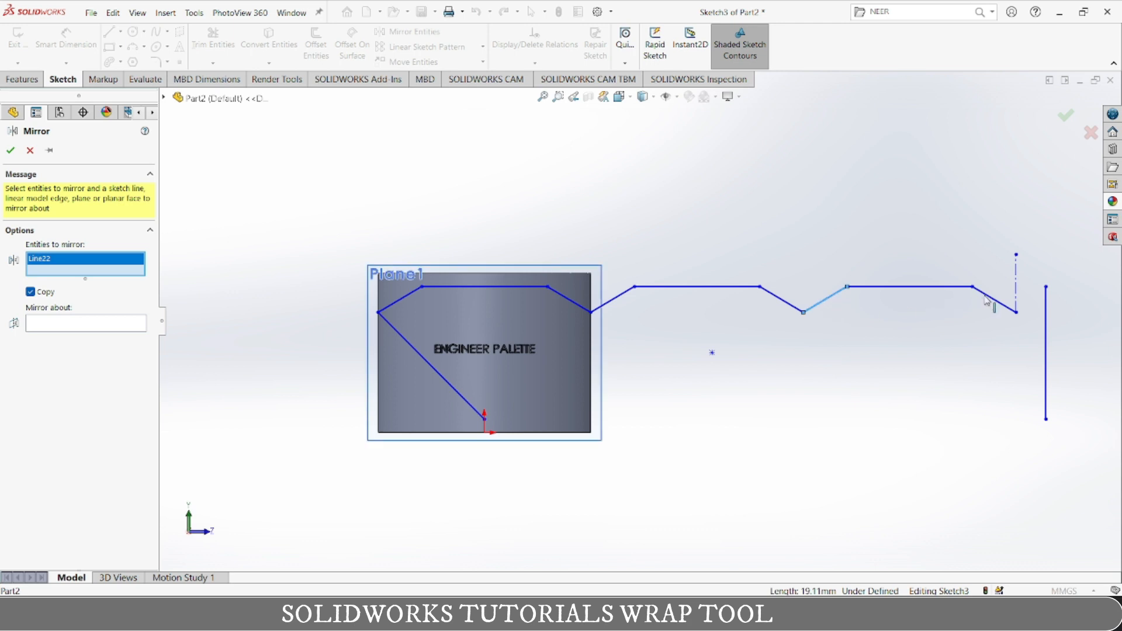
right_click(131, 276)
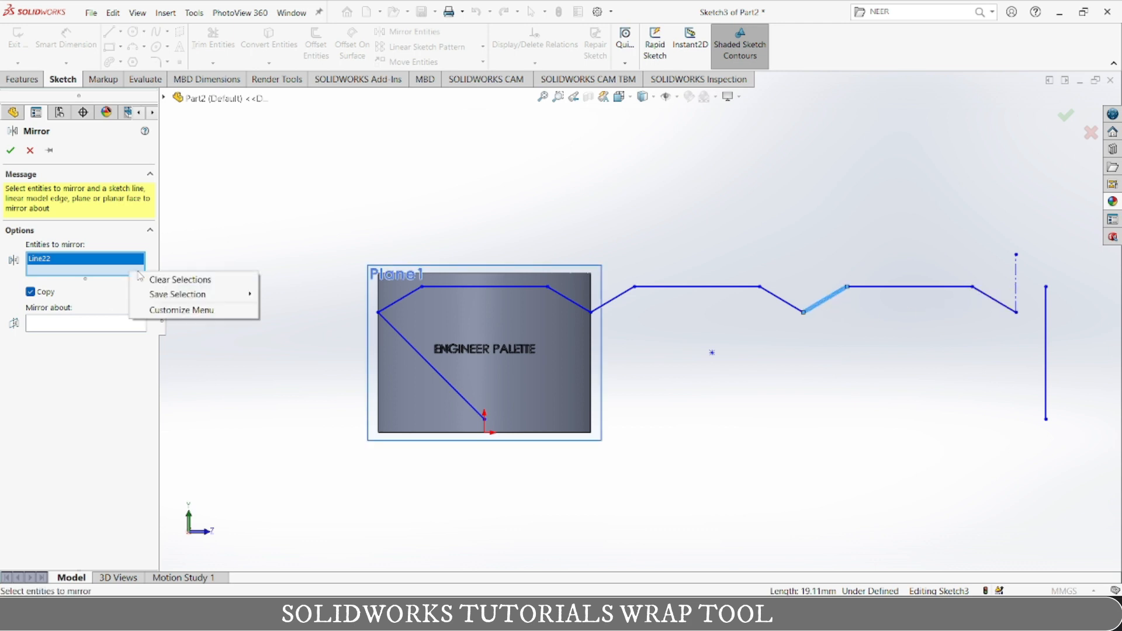
click(158, 279)
click(982, 294)
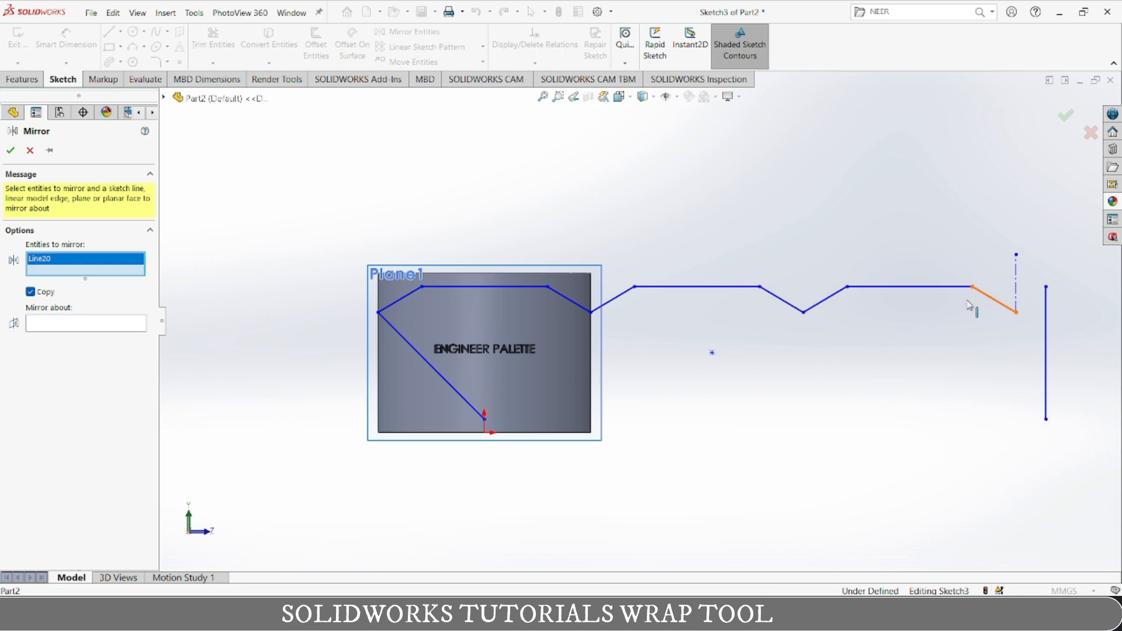
click(89, 324)
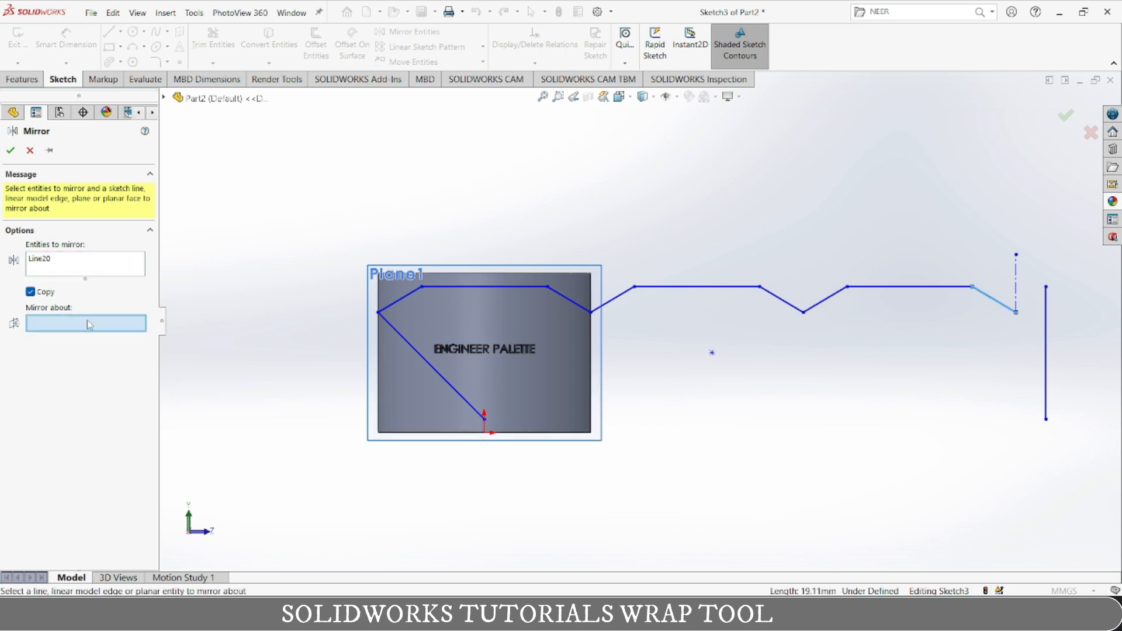
click(1017, 285)
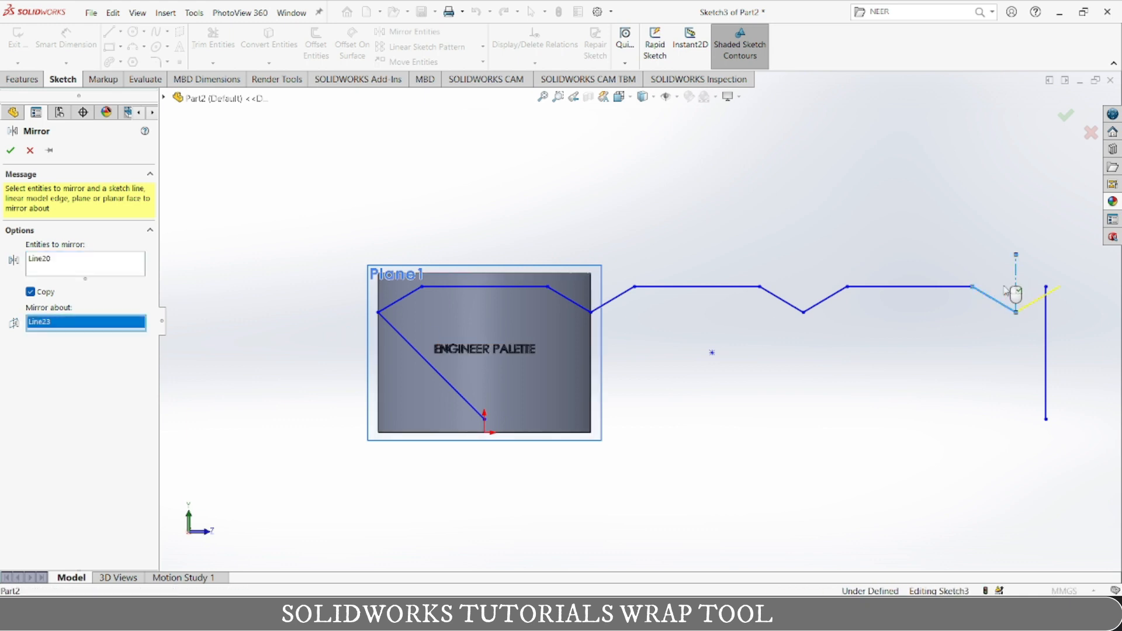
click(10, 150)
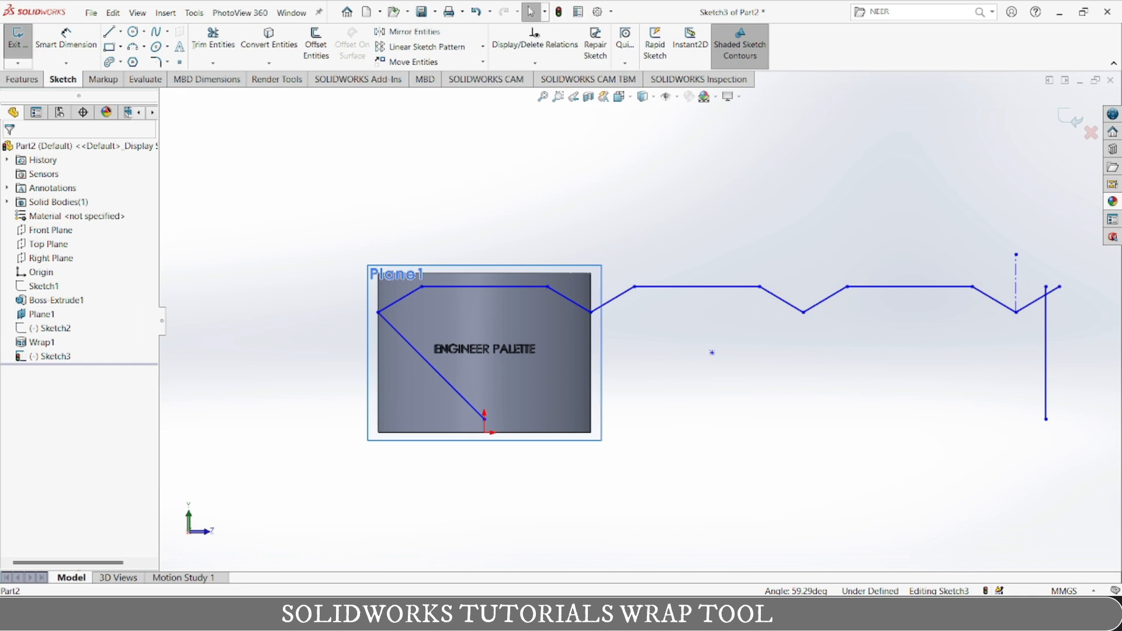
click(1016, 267)
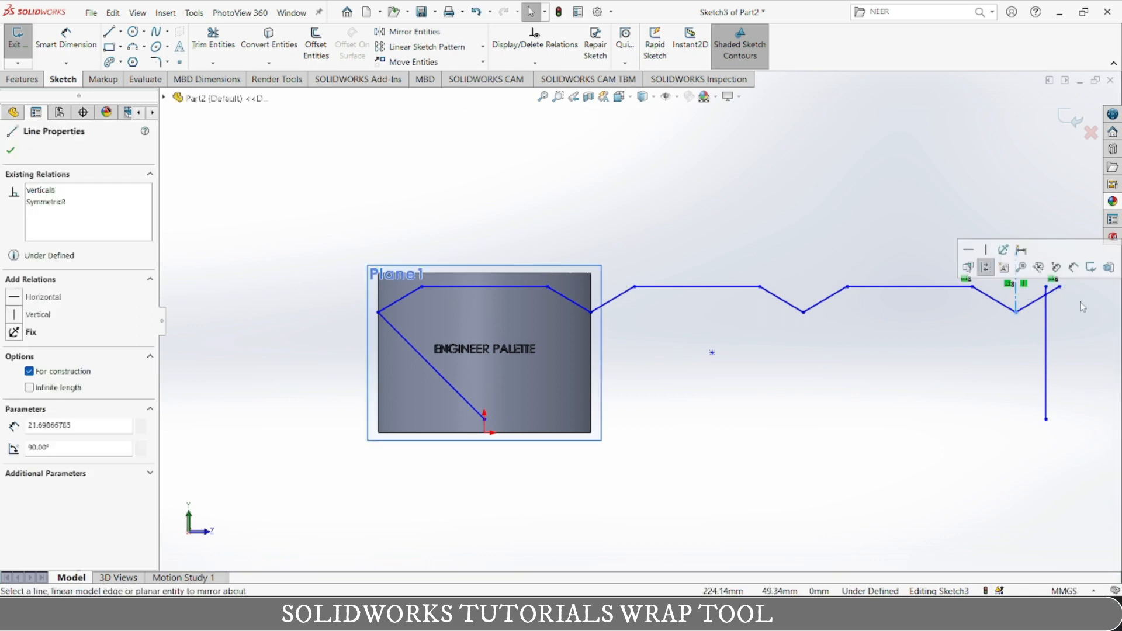
click(1082, 307)
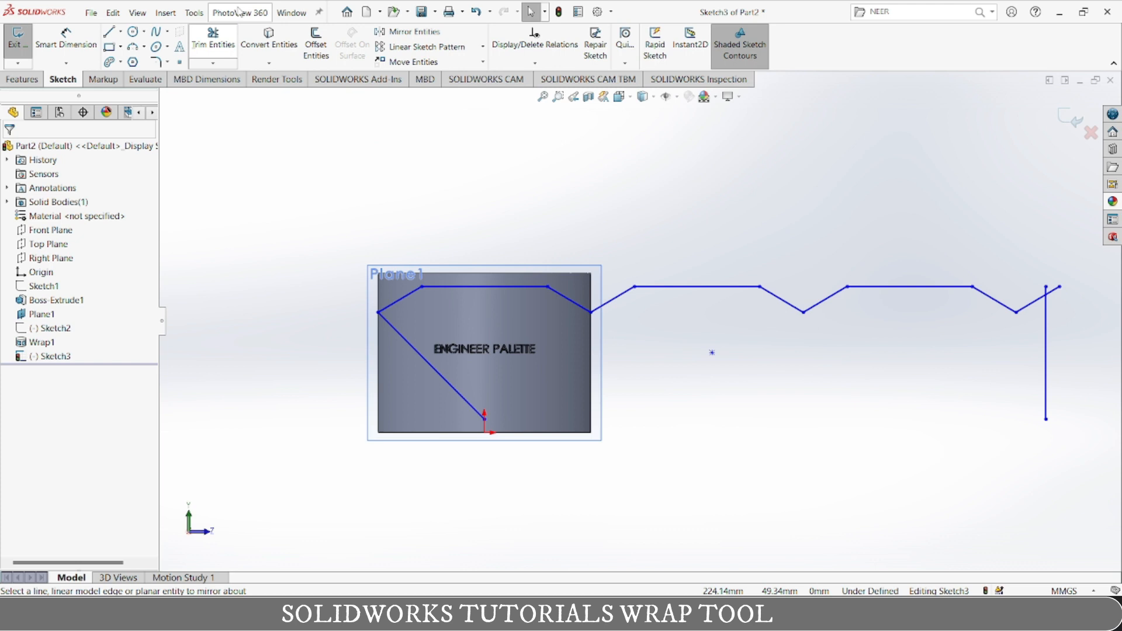
Trim away the long vertical line at the pattern's right end and the angled segment extending beyond it.
click(214, 36)
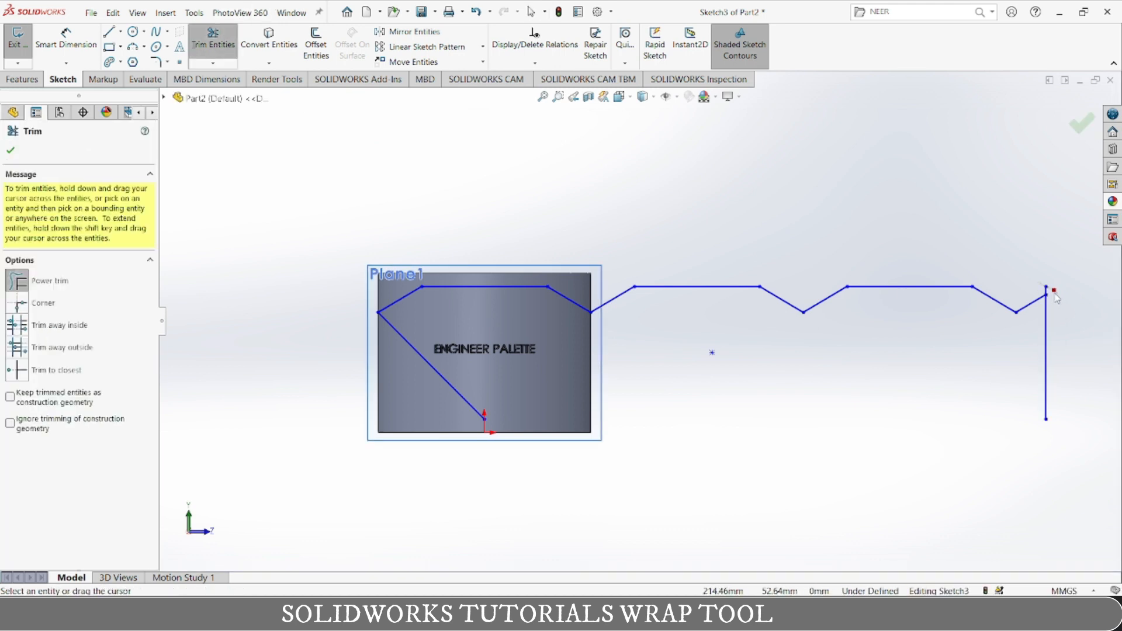
drag(1057, 345, 1019, 375)
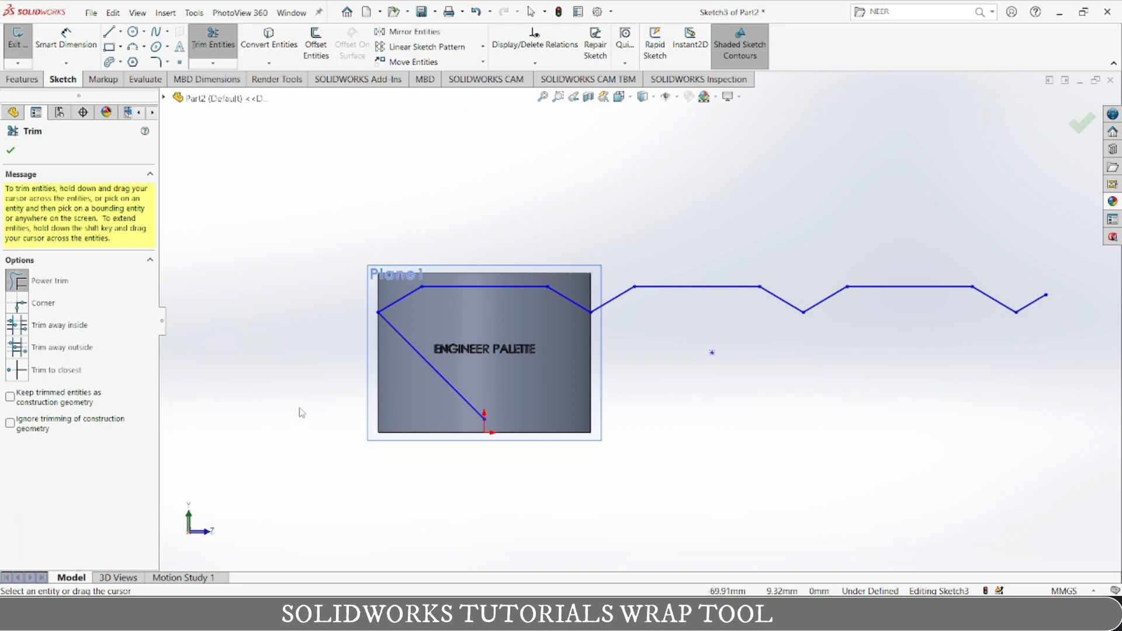
click(11, 150)
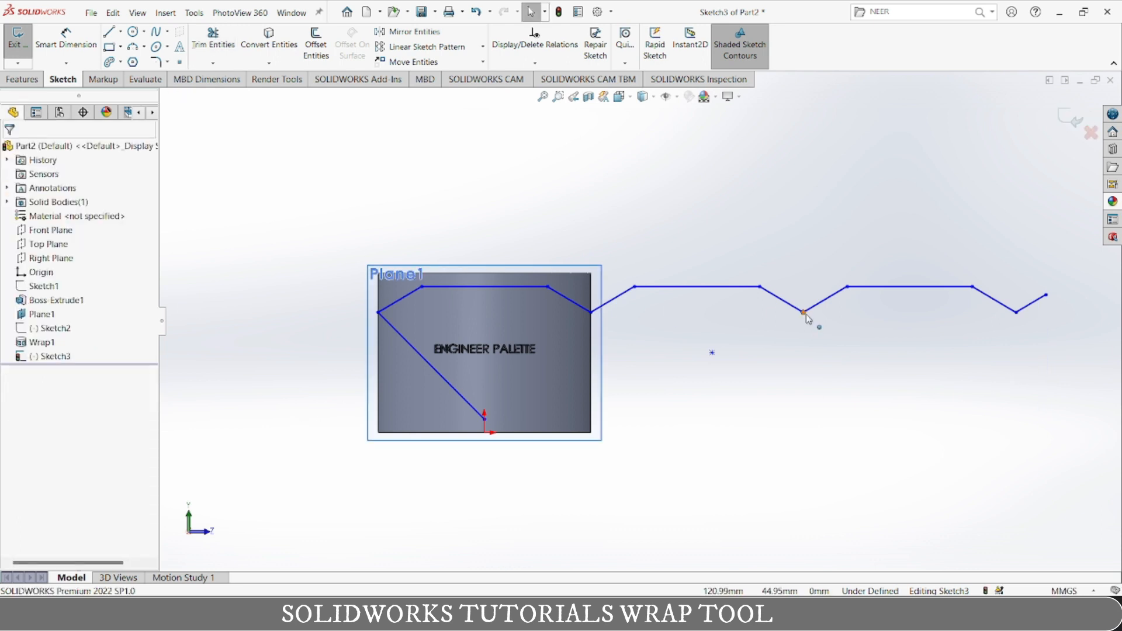
Offset the entire connected line pattern 1 mm toward its lower side, with the offset dimension added.
scroll(799, 374, up, 3)
scroll(801, 374, down, 3)
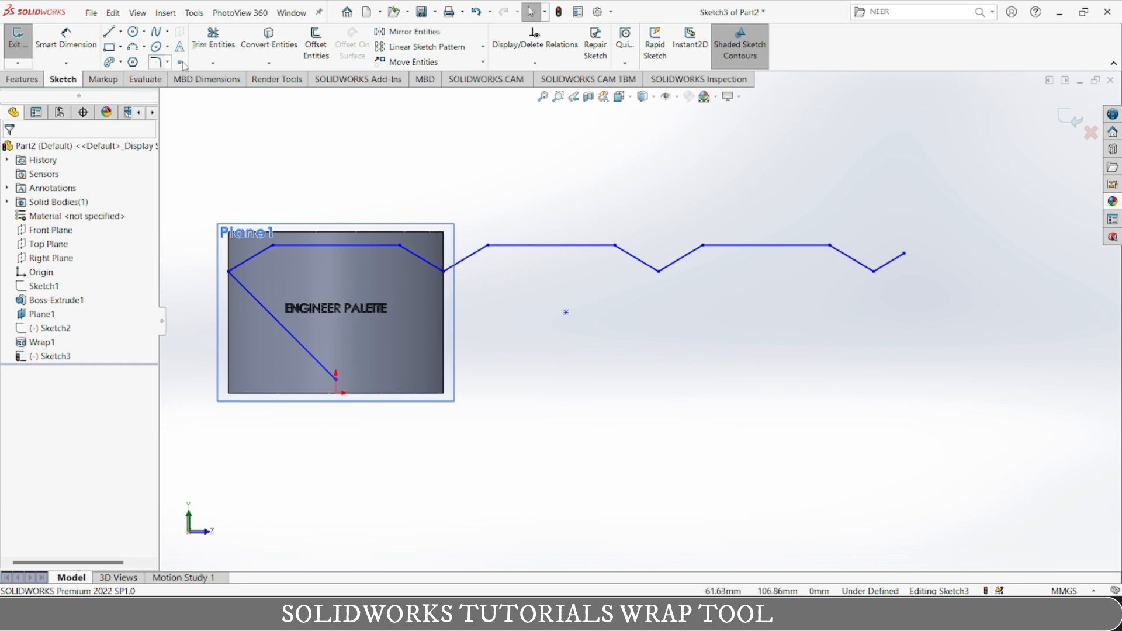
click(313, 45)
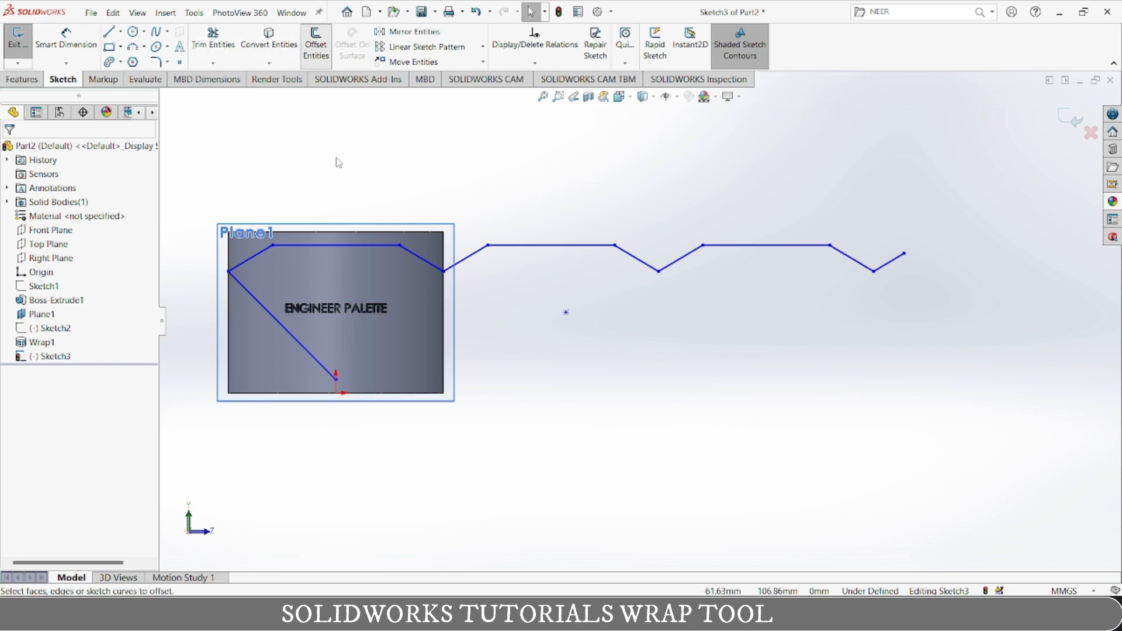
mouse_move(934, 203)
mouse_down()
mouse_move(436, 342)
mouse_move(264, 366)
mouse_move(185, 395)
mouse_up()
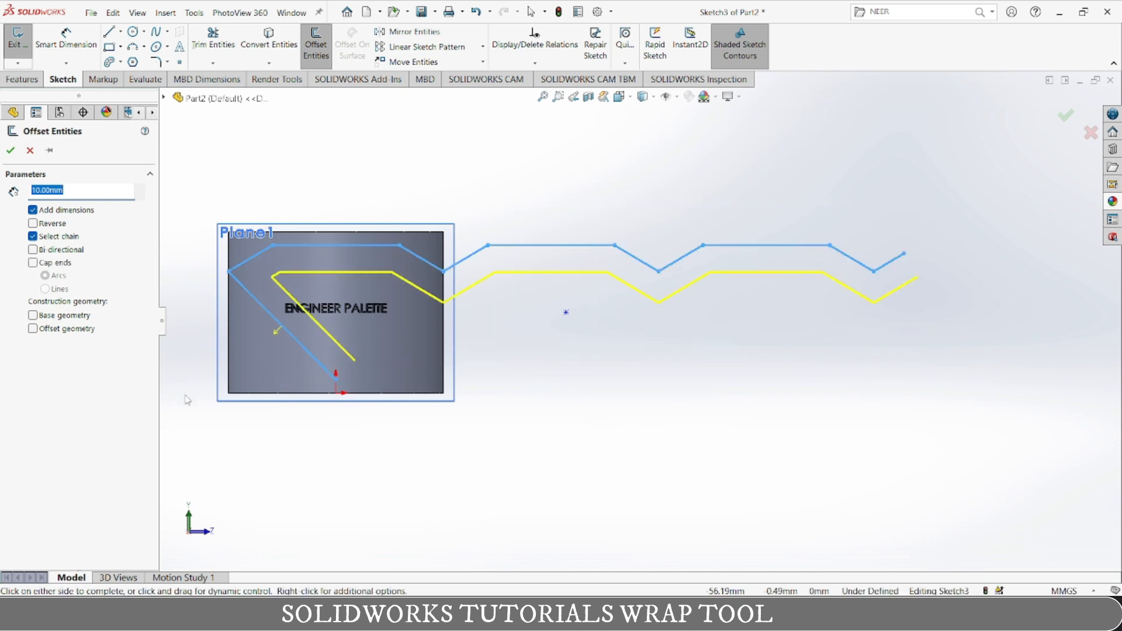
click(651, 459)
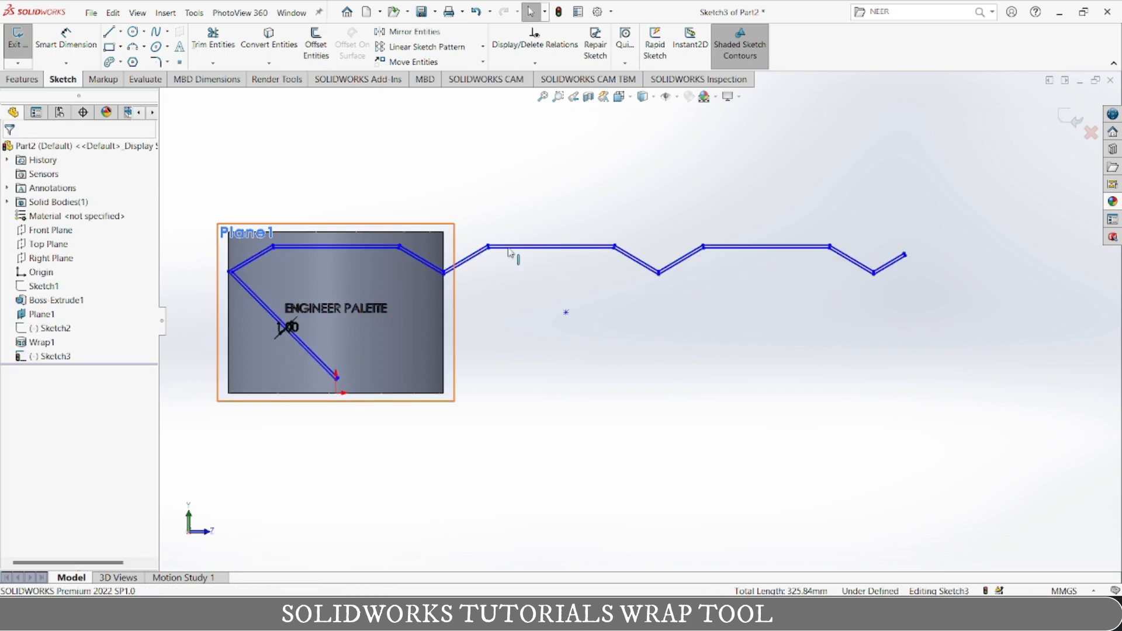
Close both open ends of the offset pattern with short connecting lines between the paired endpoints.
scroll(337, 336, down, 3)
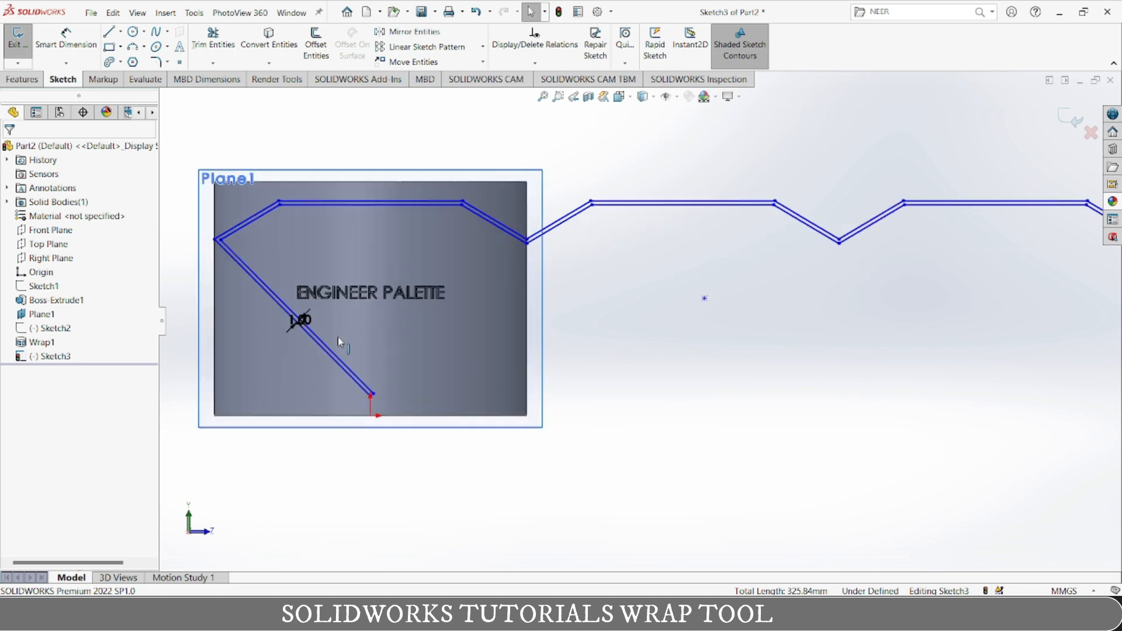
scroll(319, 324, down, 2)
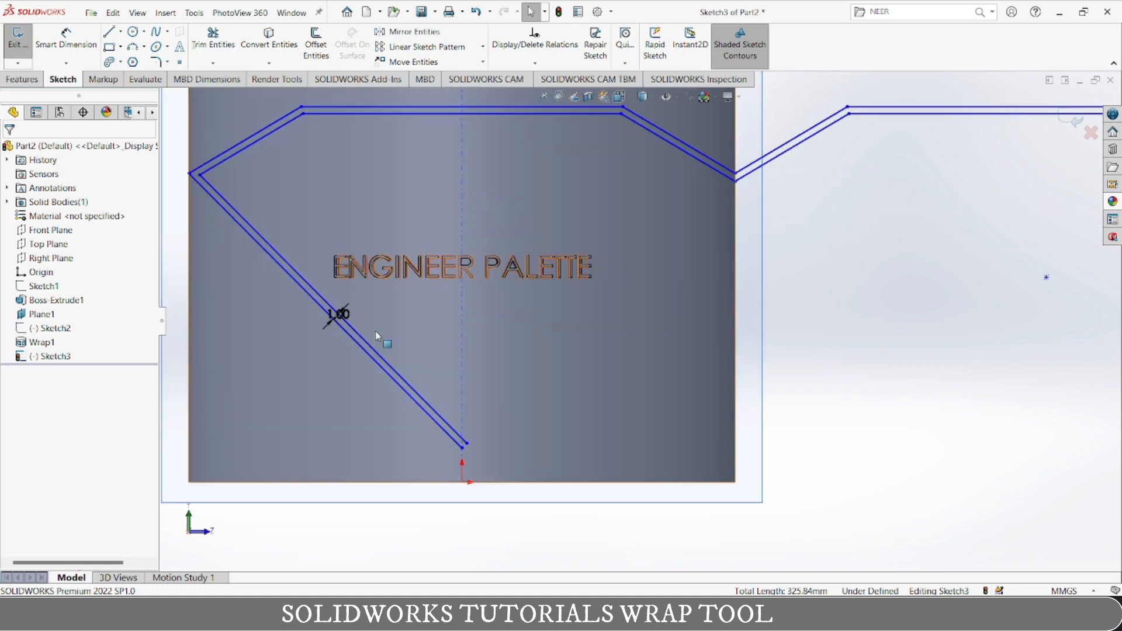
scroll(375, 332, up, 2)
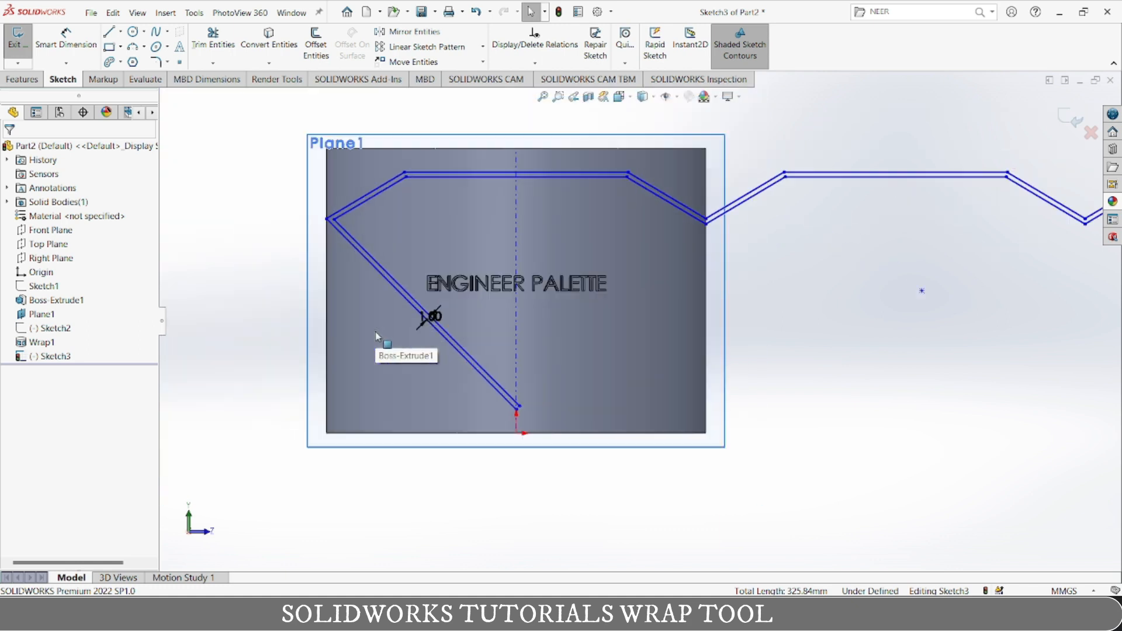
click(109, 32)
scroll(526, 408, down, 5)
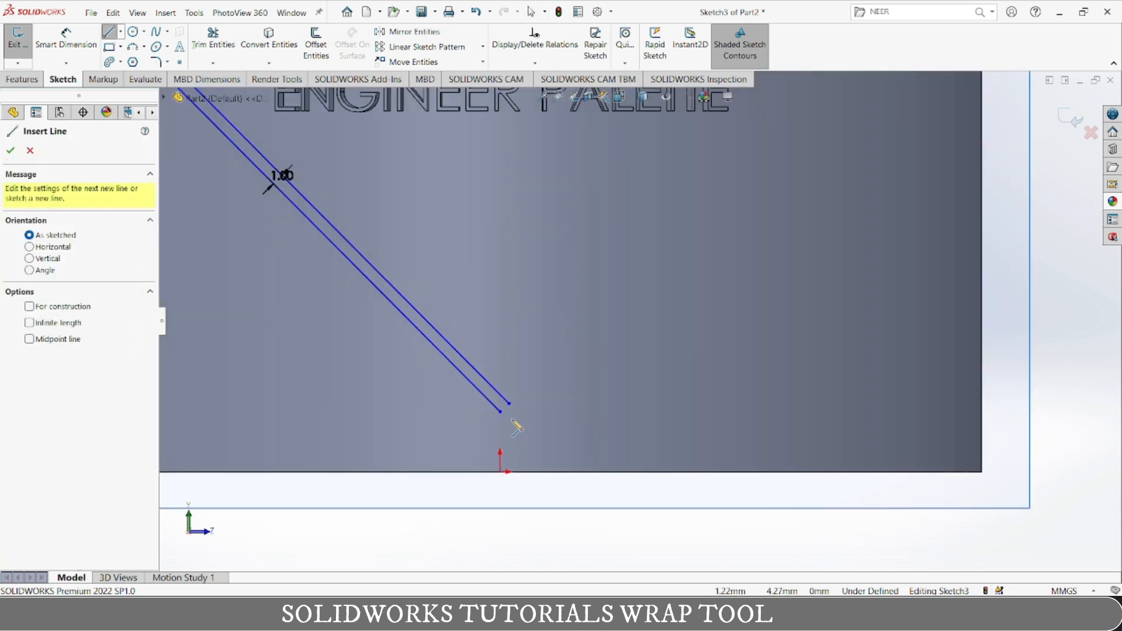
click(500, 411)
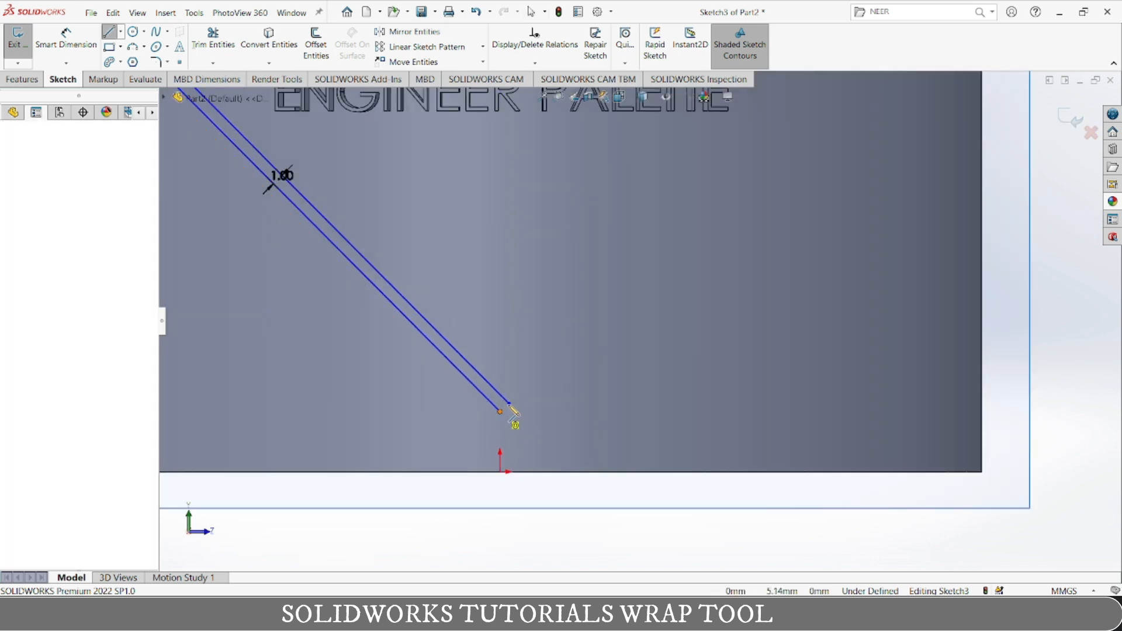
click(510, 406)
scroll(524, 432, up, 6)
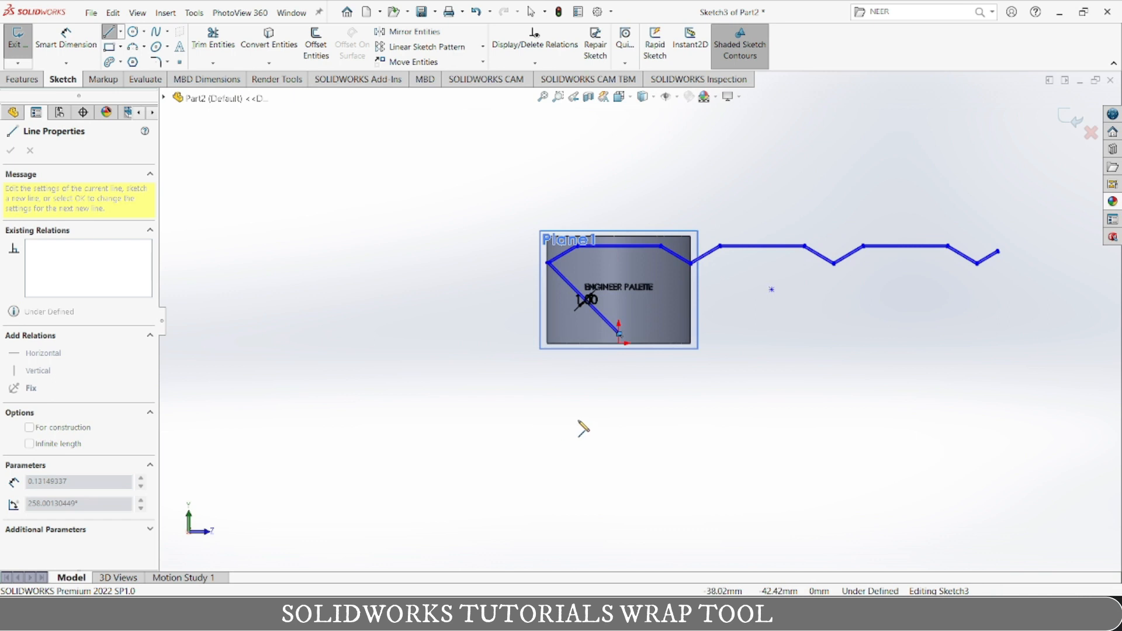
scroll(929, 288, down, 5)
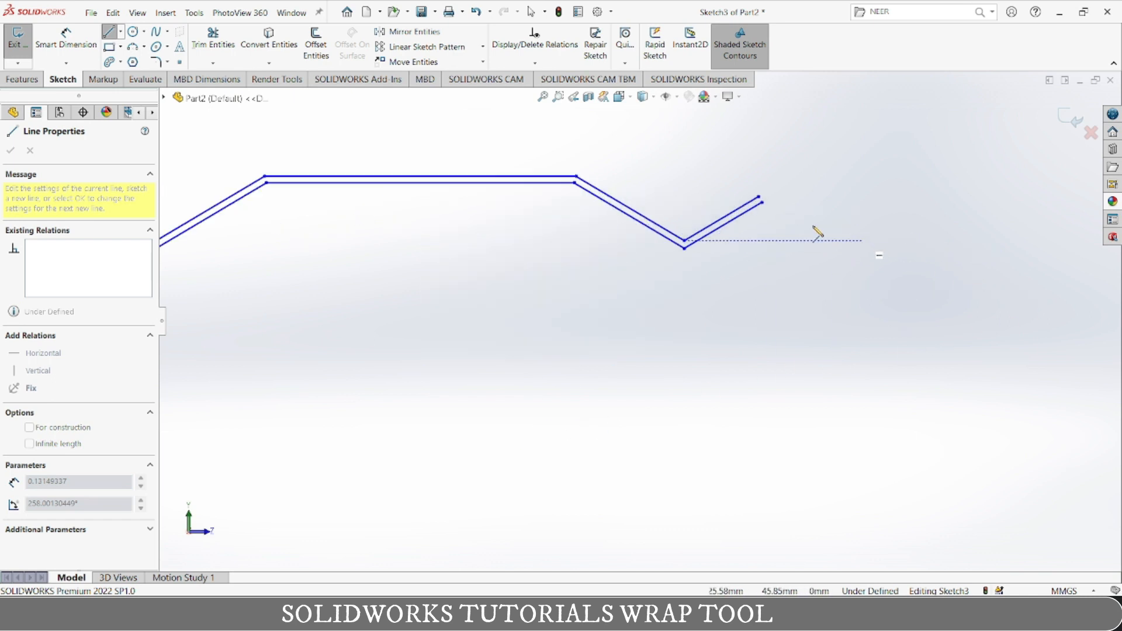
click(759, 197)
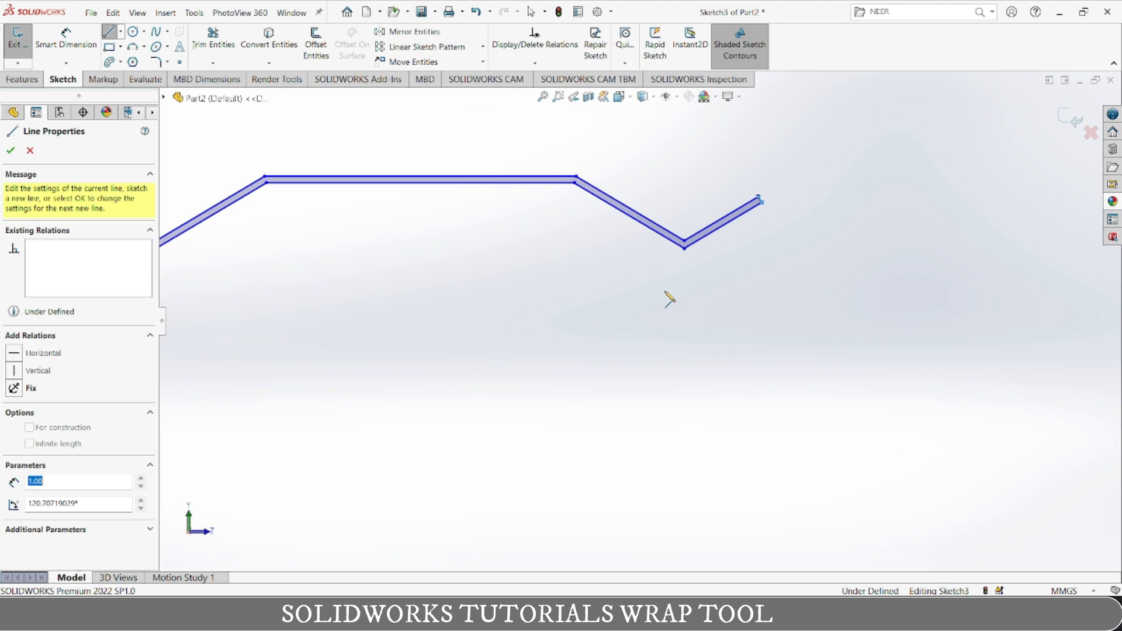
click(10, 151)
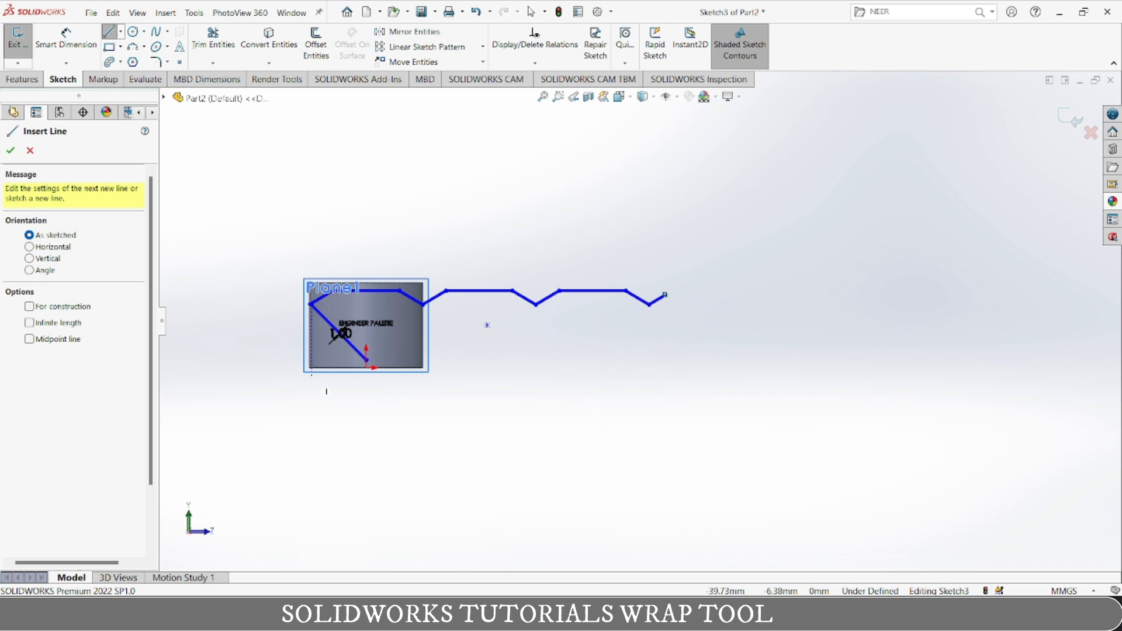
click(10, 152)
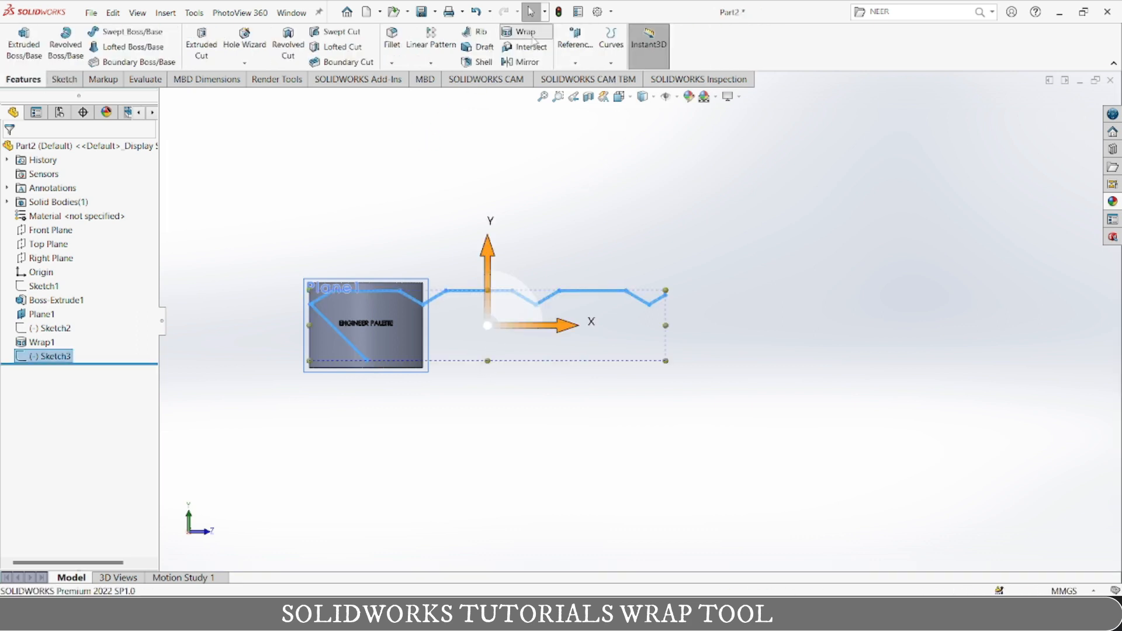
Wrap the closed pattern sketch onto the cylinder's curved face as a raised emboss, and hide the reference plane.
click(528, 34)
mouse_move(332, 432)
middle_down()
mouse_move(464, 480)
mouse_move(467, 466)
middle_up()
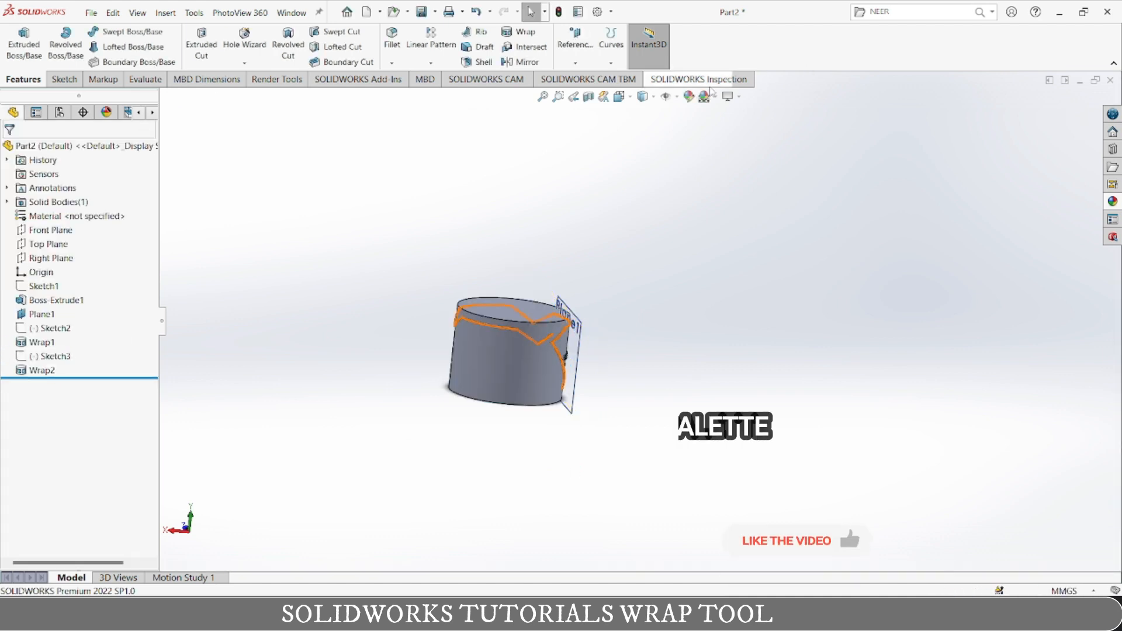
click(665, 97)
Inspect the wrapped pattern and embossed text around the cylinder from several angles, including the isometric and left views.
middle_drag(651, 414, 479, 377)
scroll(481, 375, down, 6)
scroll(583, 317, down, 3)
middle_drag(583, 318, 629, 187)
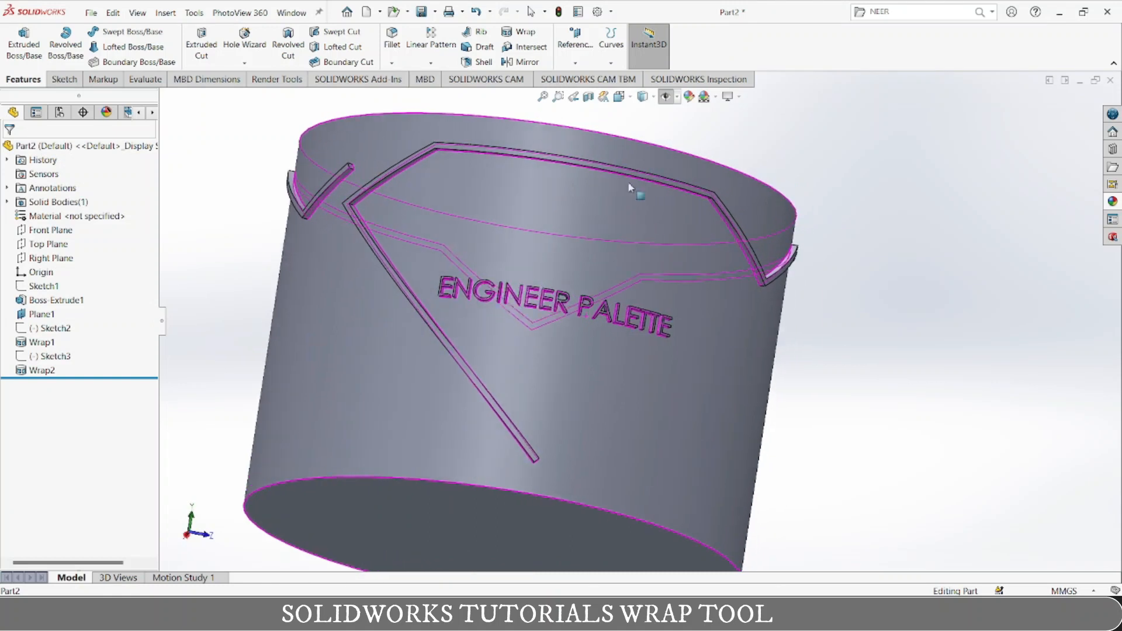
click(619, 96)
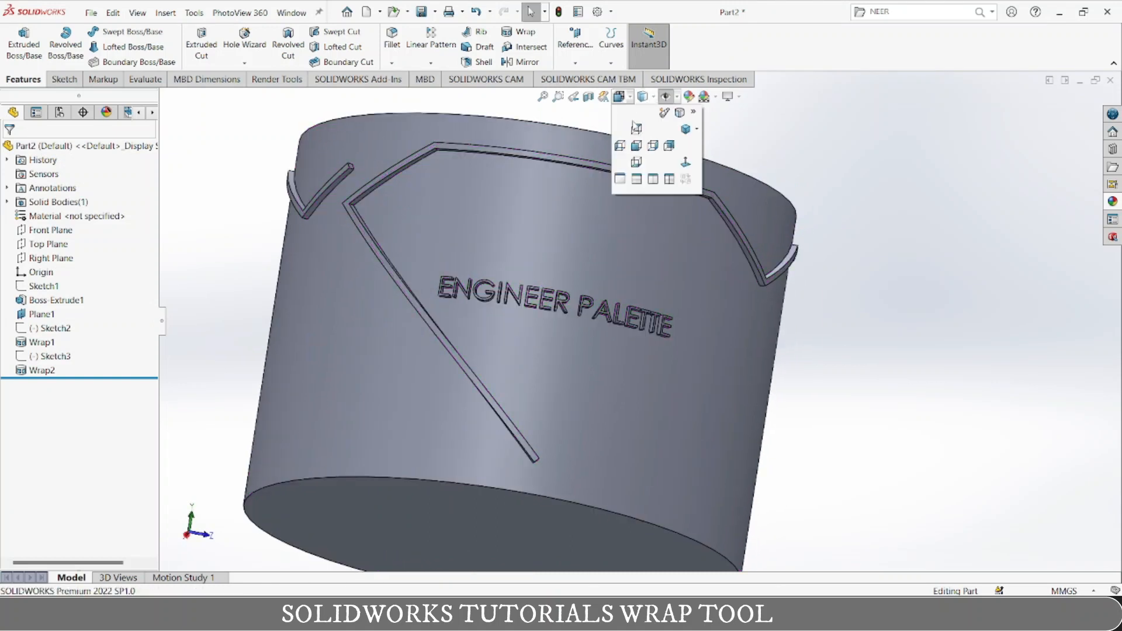
click(686, 130)
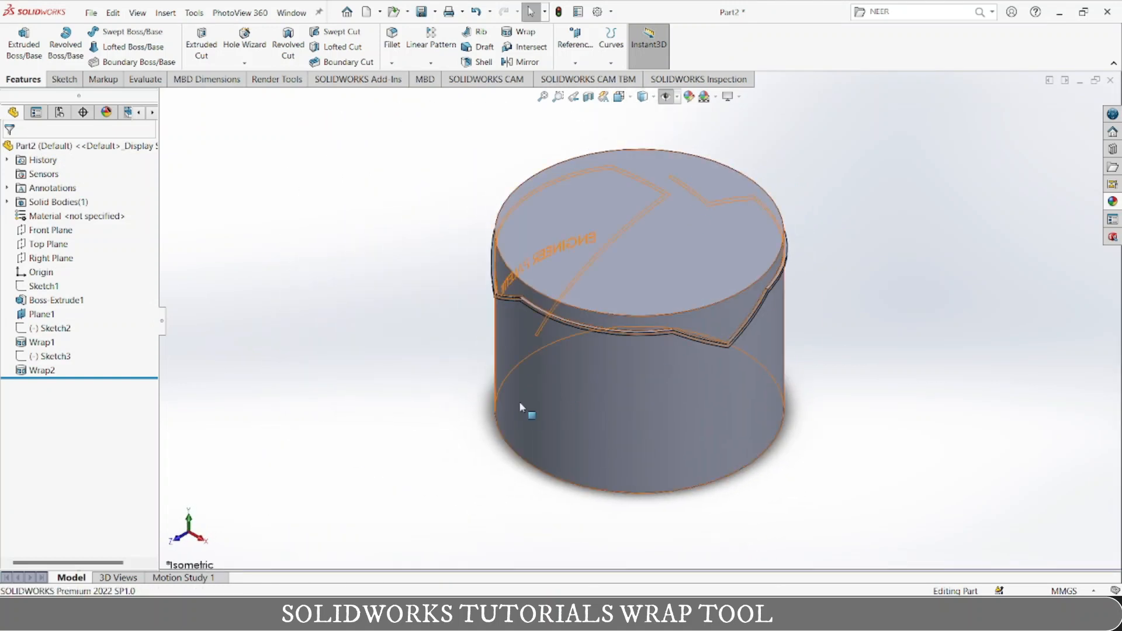
scroll(521, 406, up, 5)
middle_drag(521, 406, 678, 304)
click(620, 96)
click(651, 143)
middle_drag(576, 307, 672, 316)
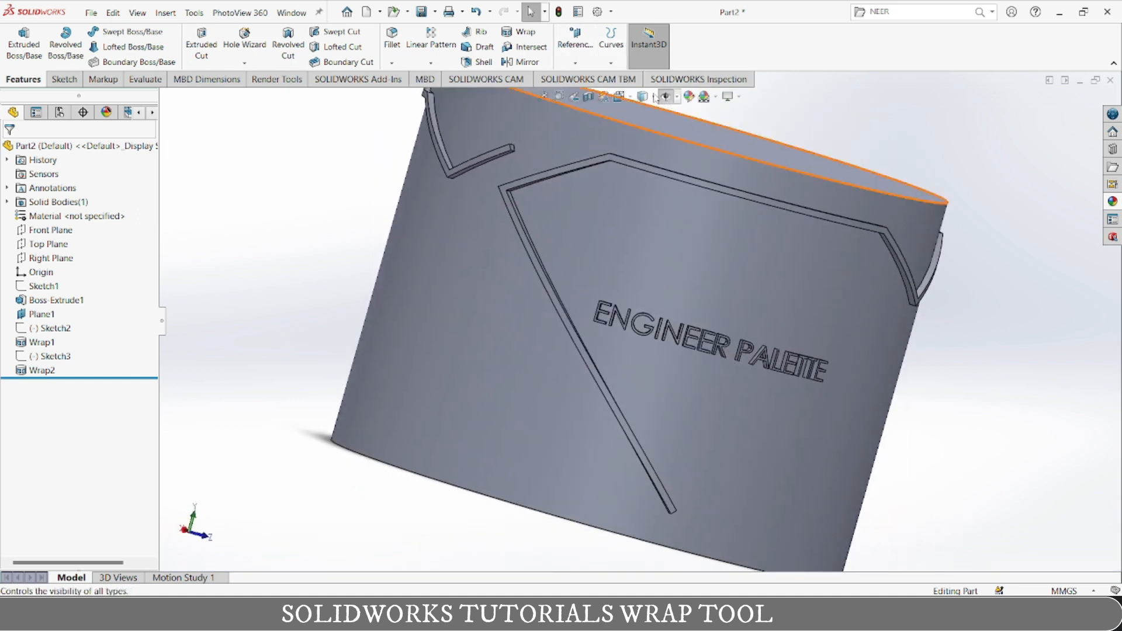
click(620, 96)
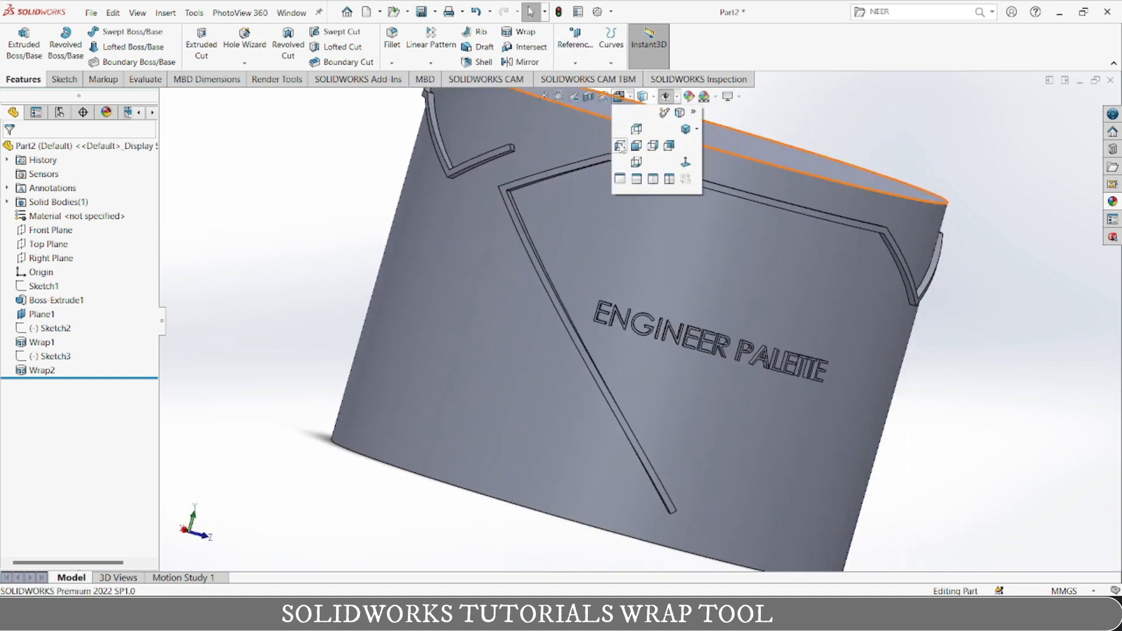
click(620, 146)
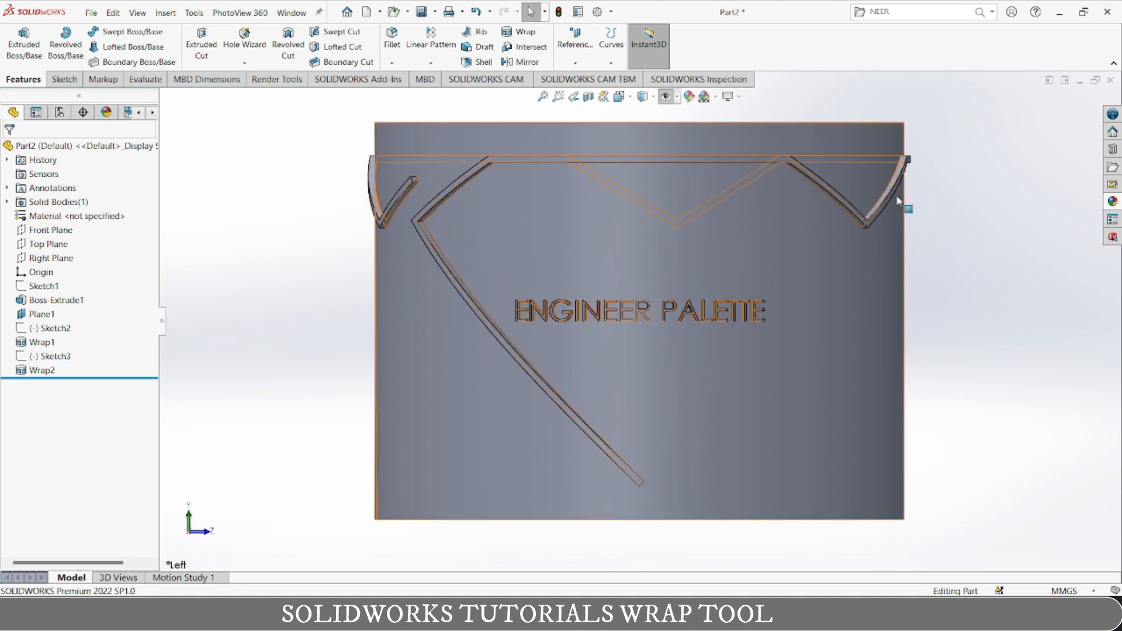
scroll(634, 345, up, 3)
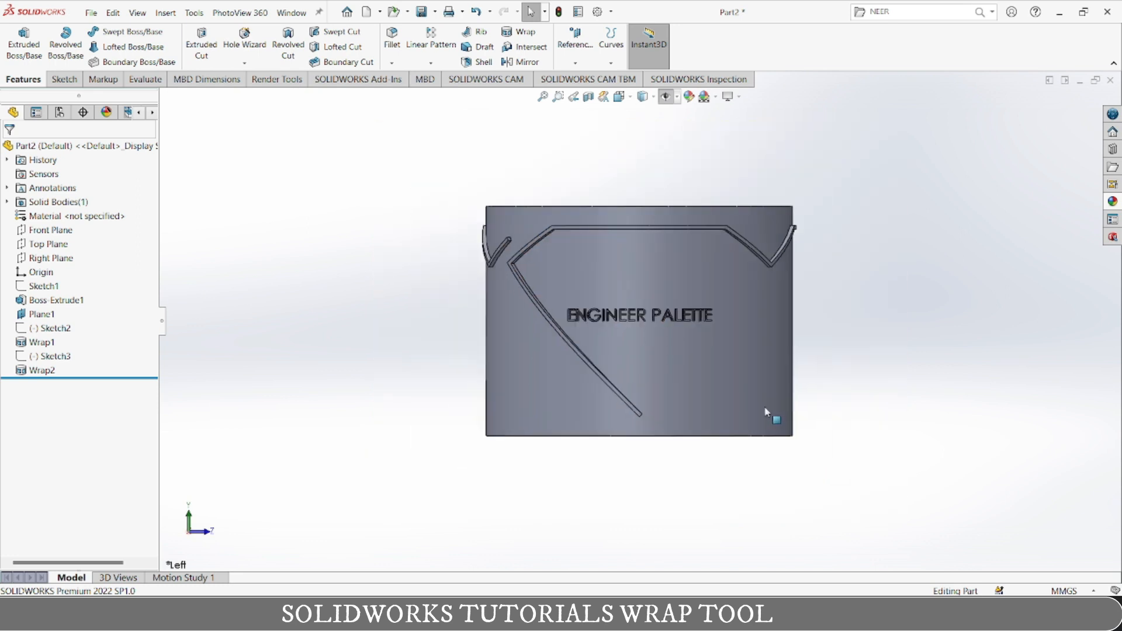